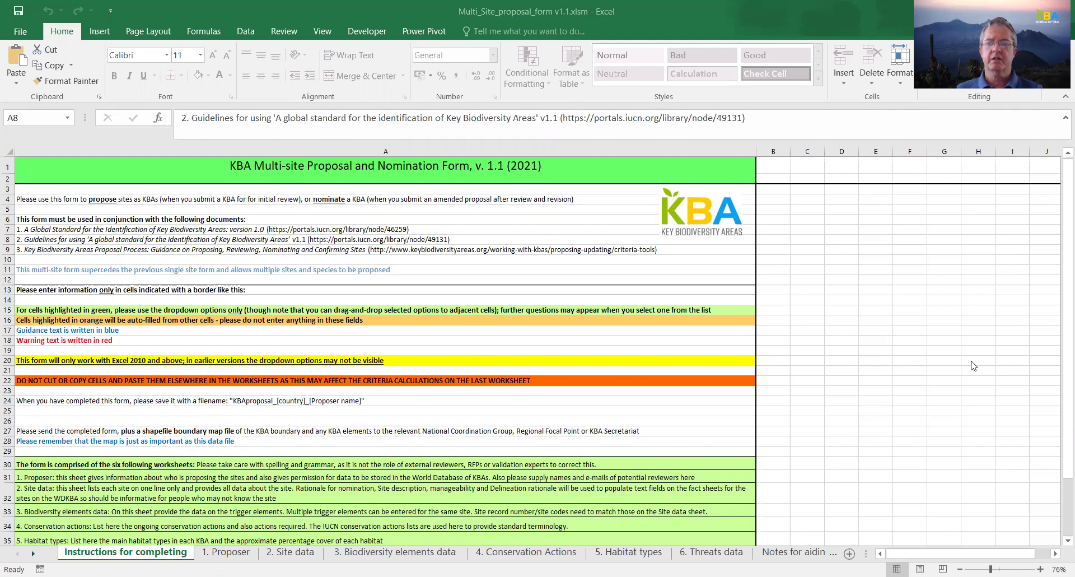
# Review the completion instructions, then examine the Proposer worksheet from contact details down to the data terms of use.
pyautogui.click(1058, 416)
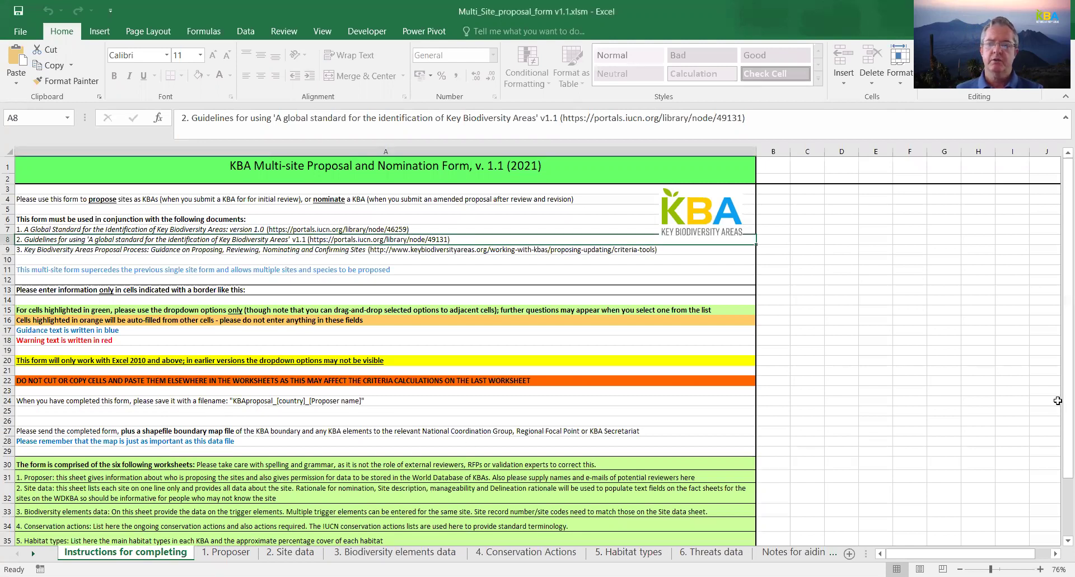
pyautogui.scroll(-2, 1058, 414)
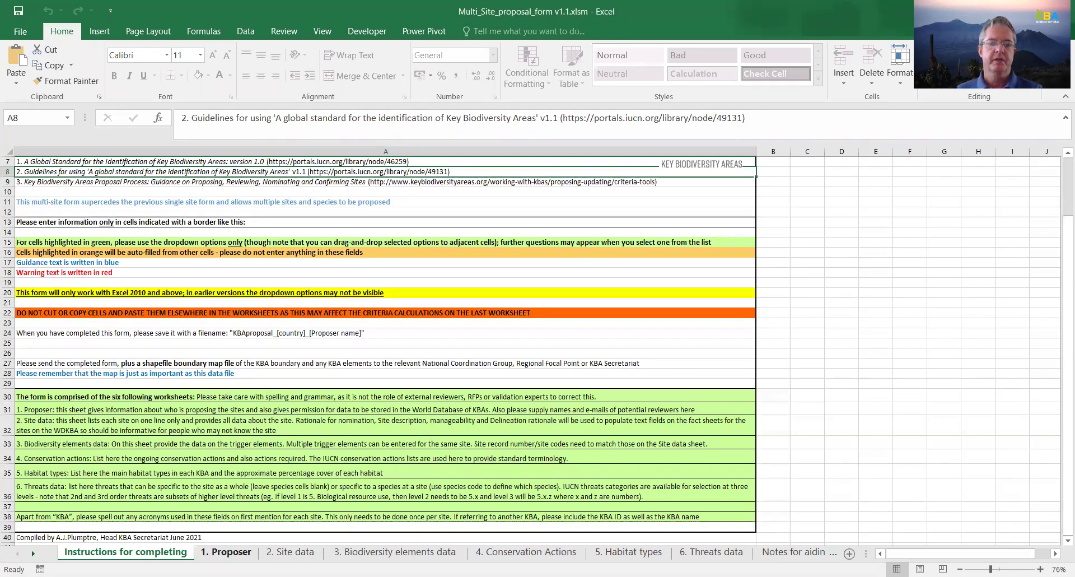
pyautogui.click(233, 554)
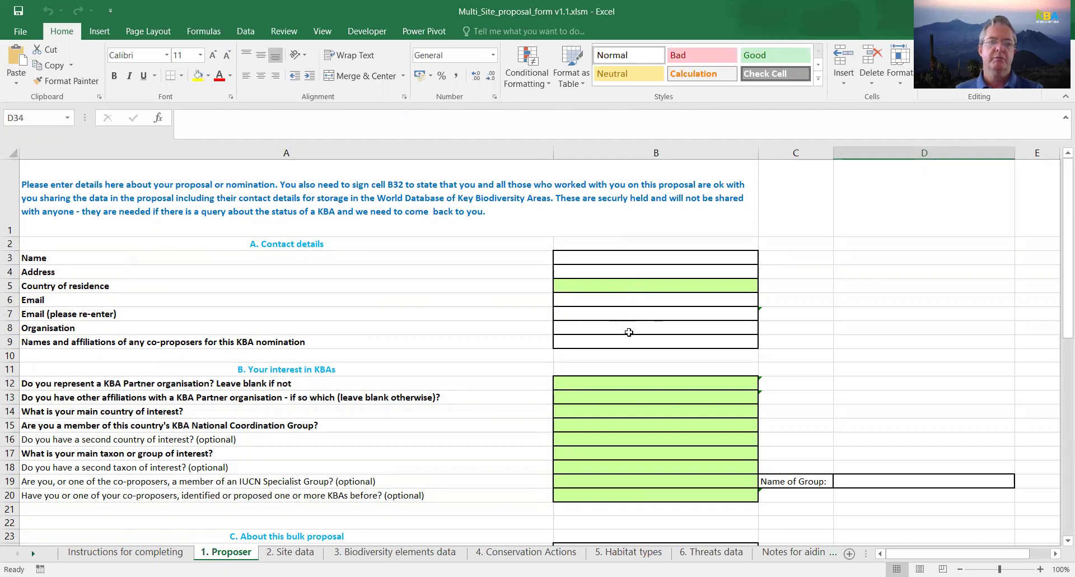
pyautogui.moveTo(1060, 321); pyautogui.dragTo(1060, 428)
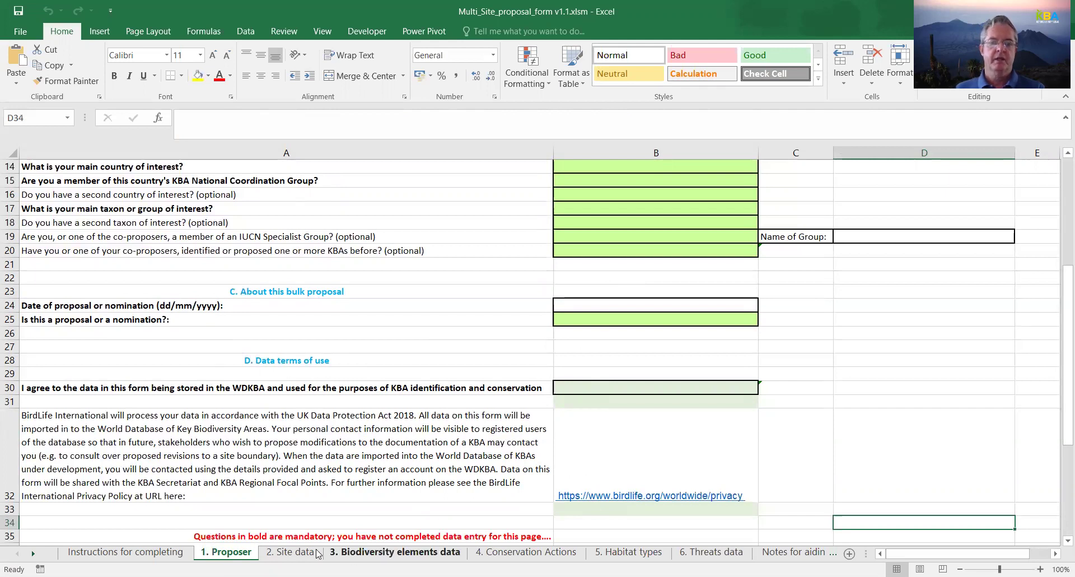
# Open the Site data worksheet and examine the first entry row's record number, site code, English name and national name fields.
pyautogui.click(297, 553)
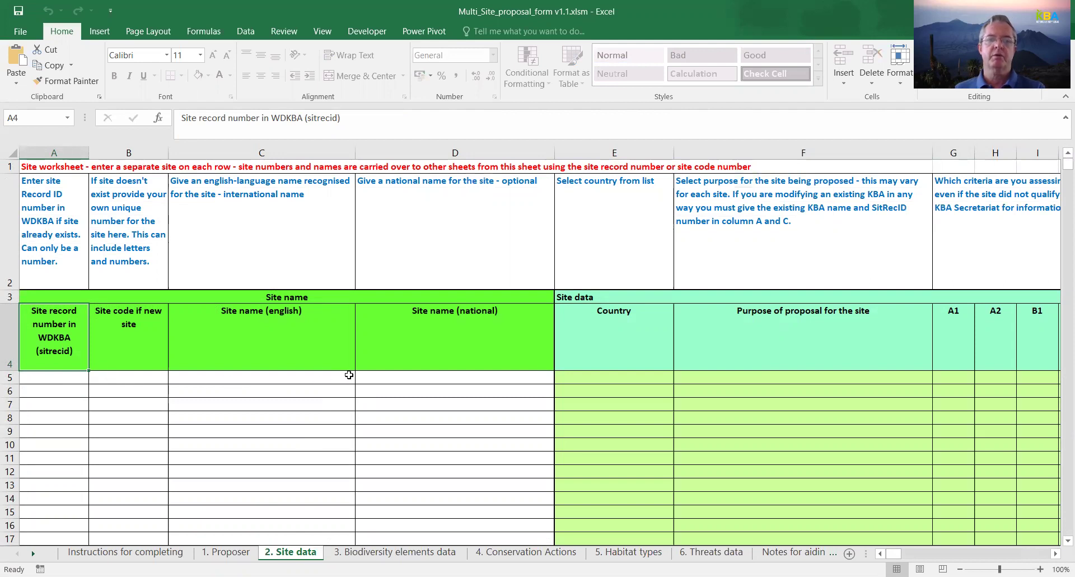
pyautogui.click(39, 378)
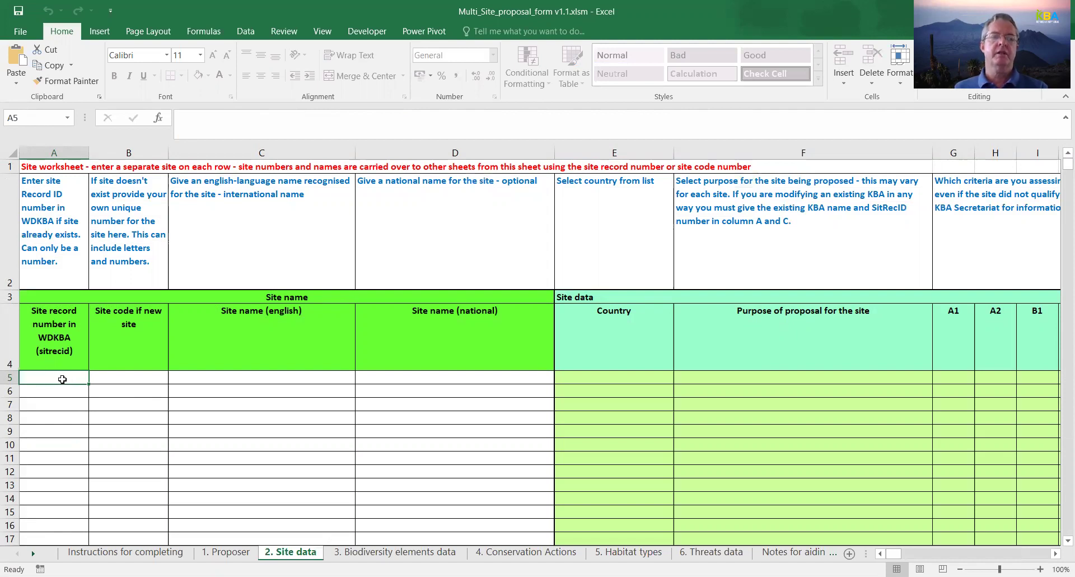
pyautogui.click(110, 378)
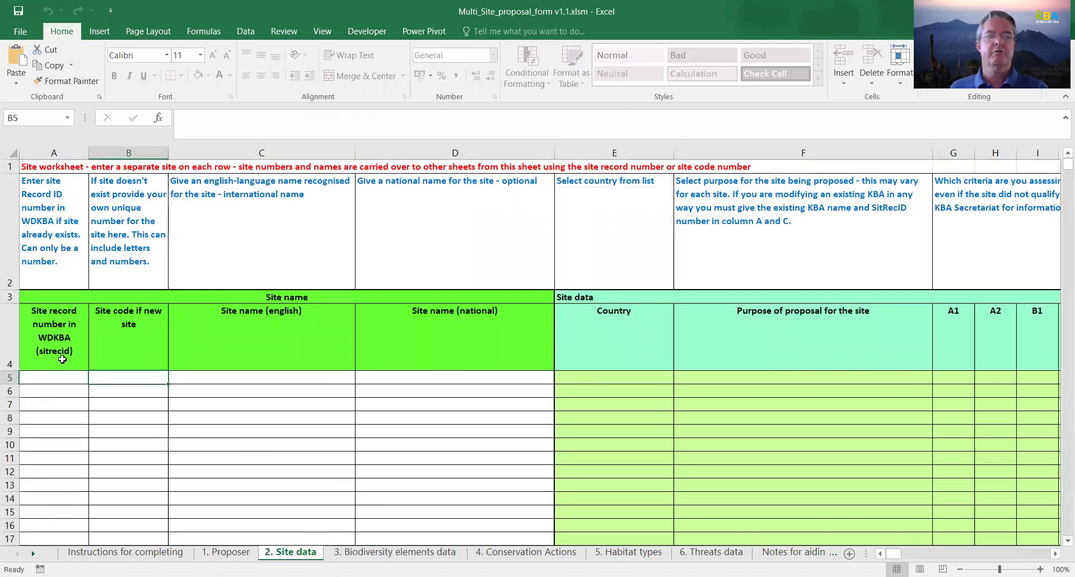
pyautogui.click(209, 379)
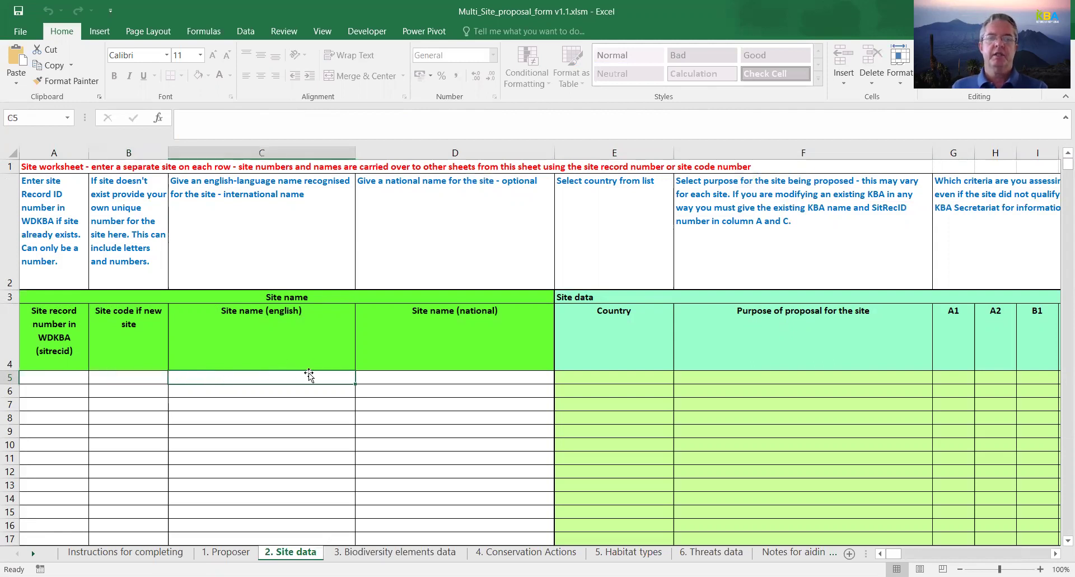
pyautogui.click(422, 374)
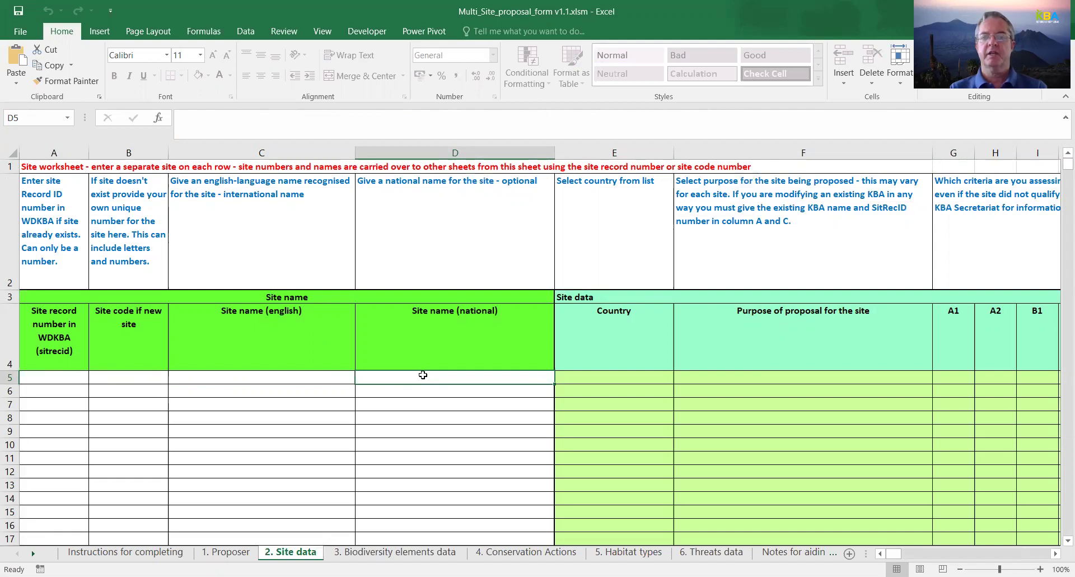
# View the available choices for the first site's country and purpose of proposal without selecting any.
pyautogui.press('Tab')
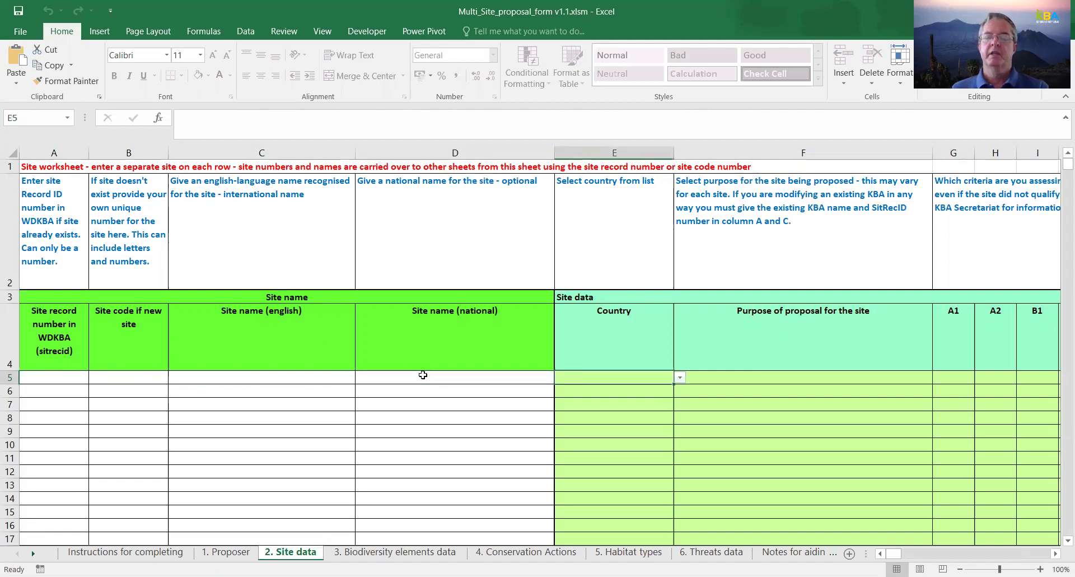
pyautogui.click(680, 378)
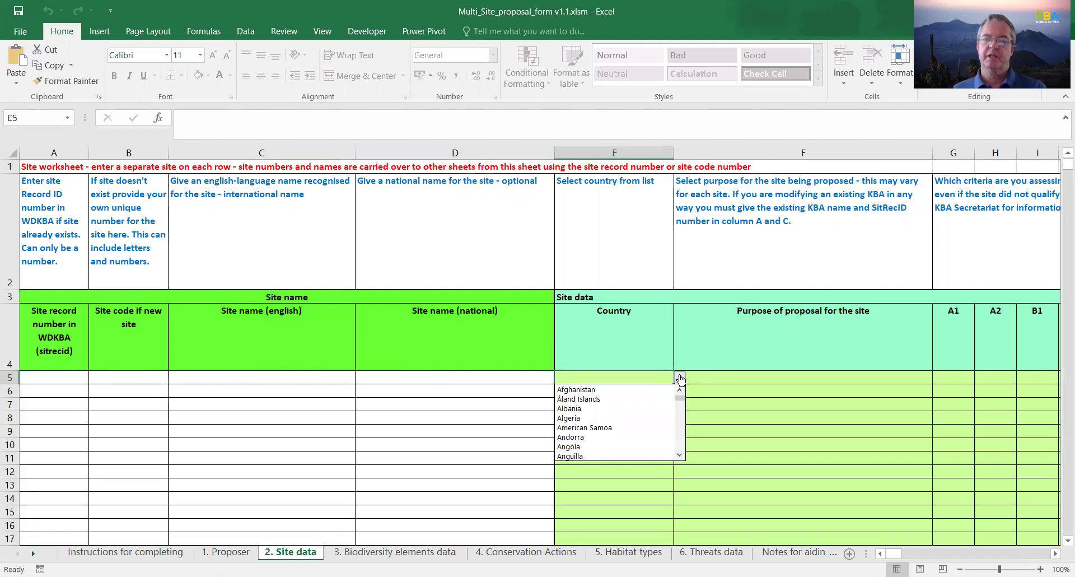
pyautogui.click(711, 377)
pyautogui.click(711, 377)
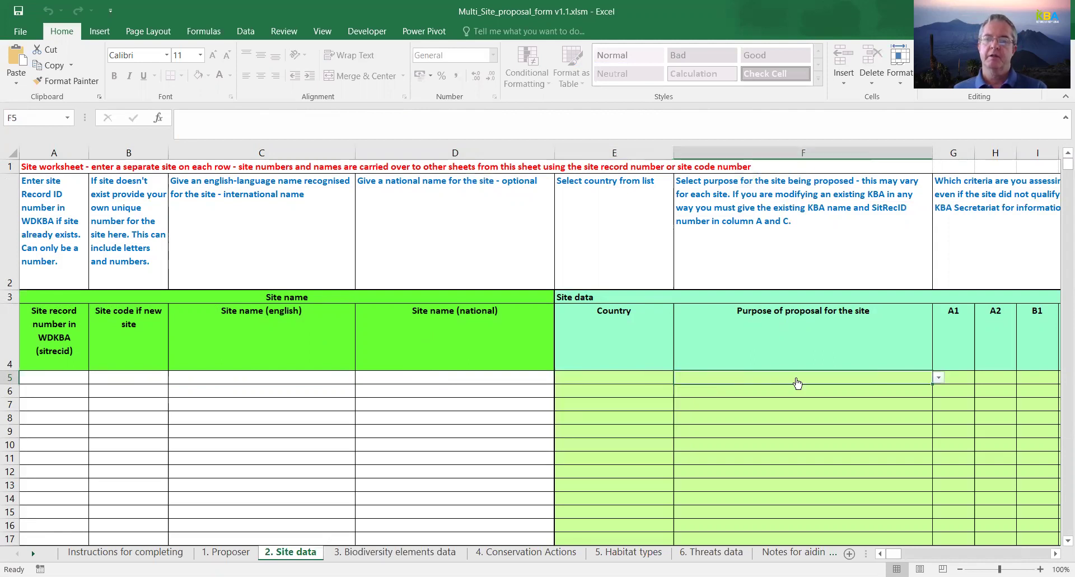
pyautogui.click(939, 378)
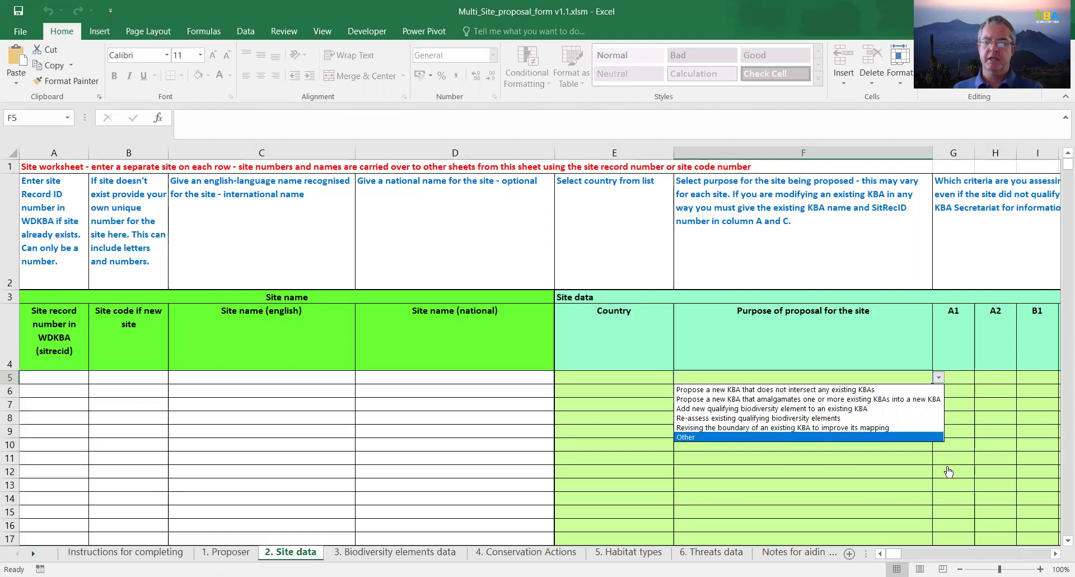
# Examine the A1 to D3 criteria columns and view the choices offered for criterion A1 in row 5.
pyautogui.click(1056, 554)
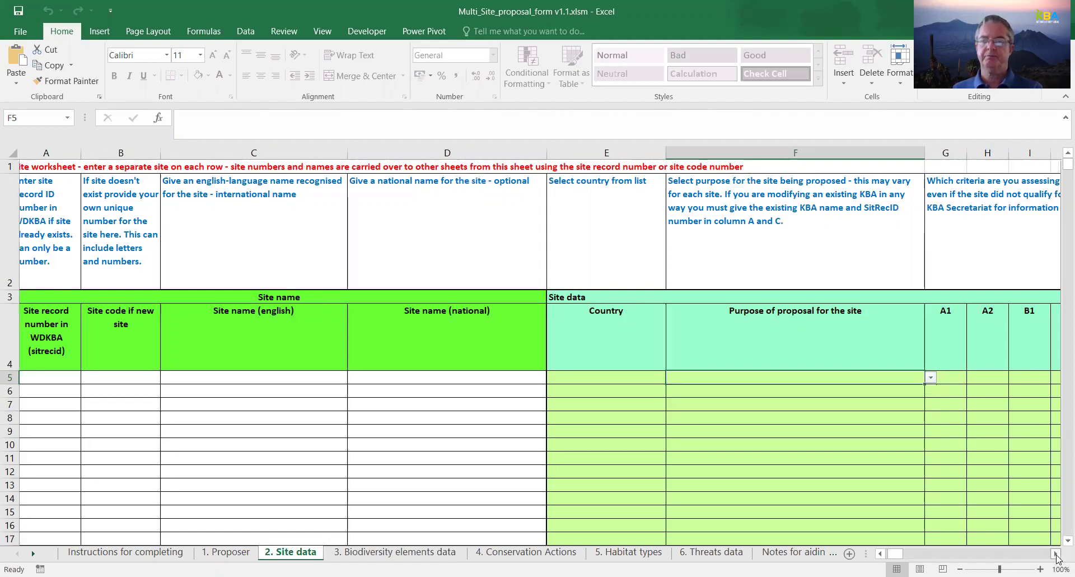
pyautogui.click(1056, 554)
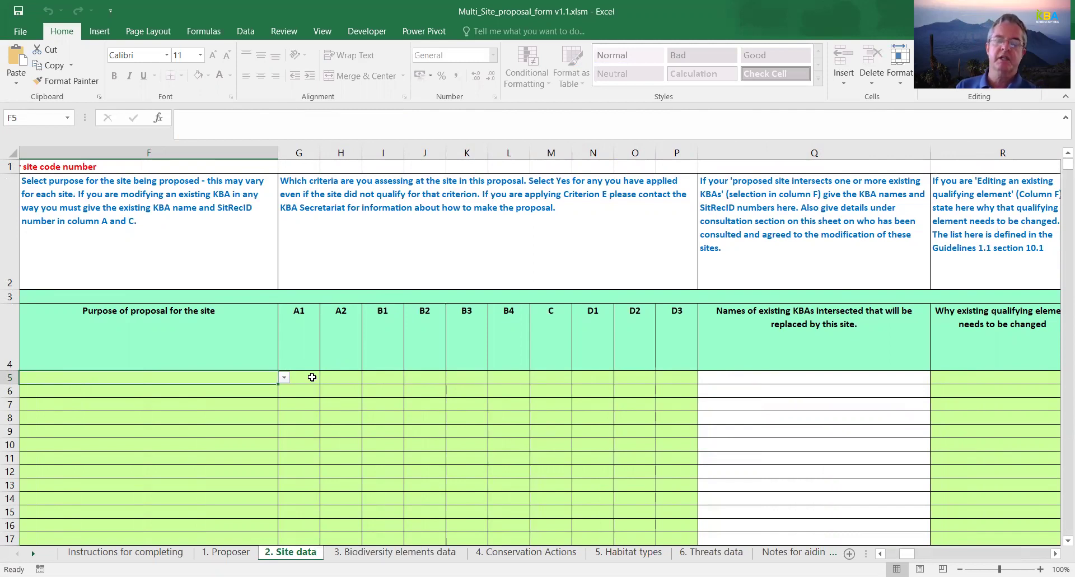
pyautogui.click(312, 376)
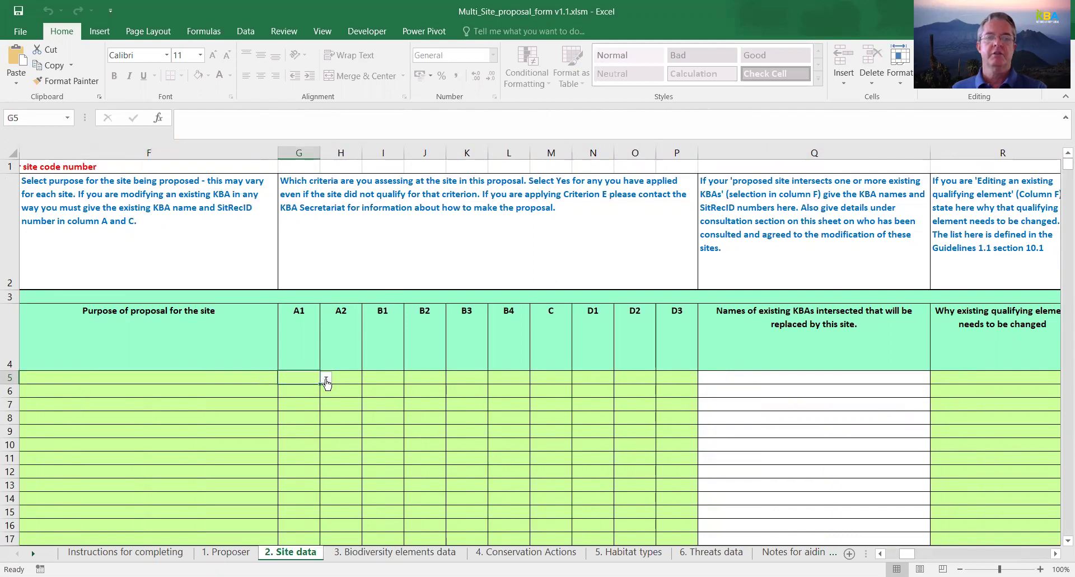
pyautogui.click(326, 380)
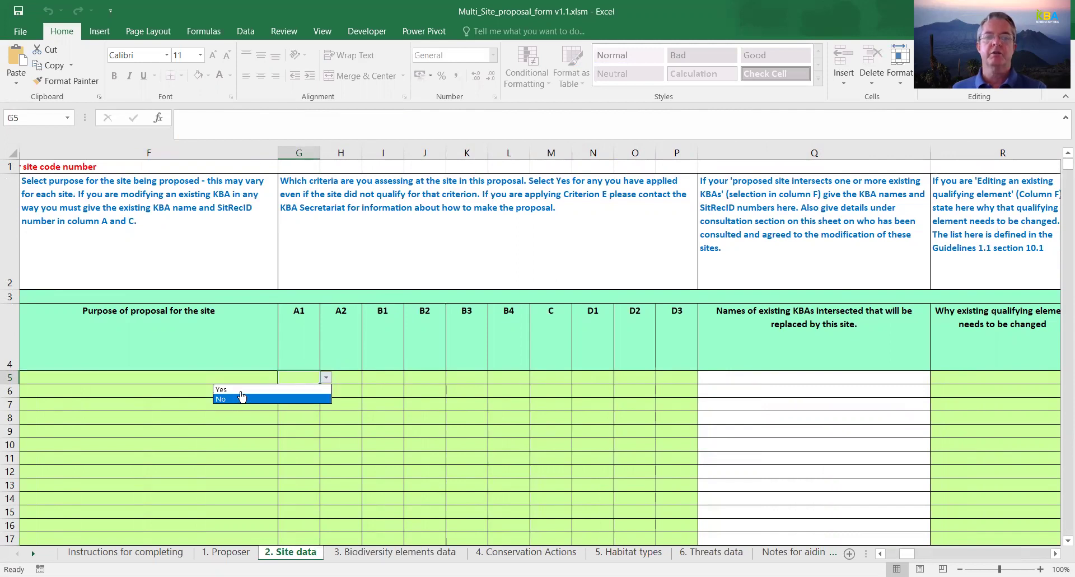
pyautogui.click(727, 380)
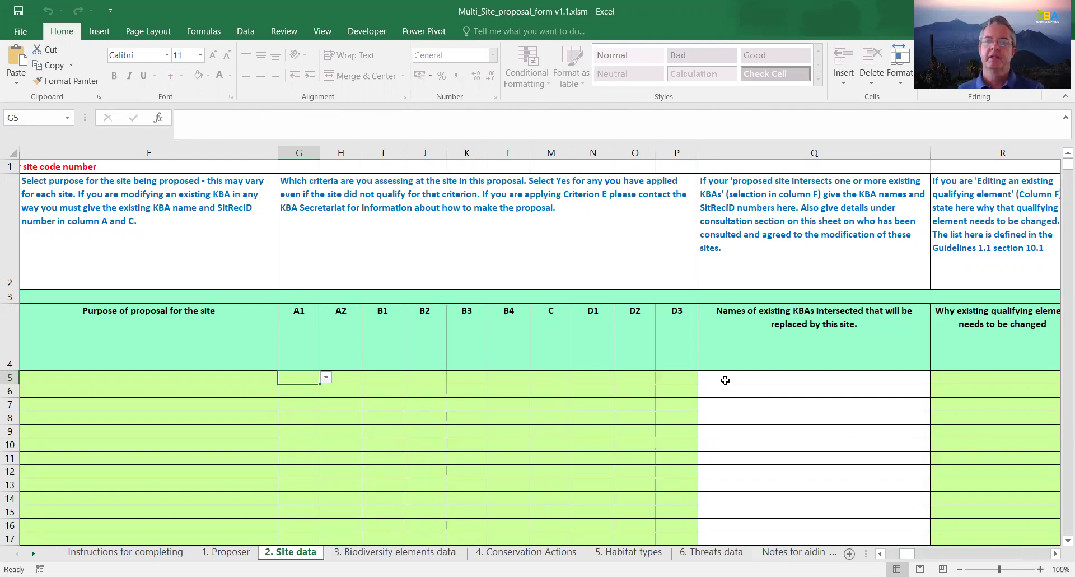
# Check the field for names of intersected existing KBAs and view the reasons offered for changing an existing qualifying element.
pyautogui.click(806, 378)
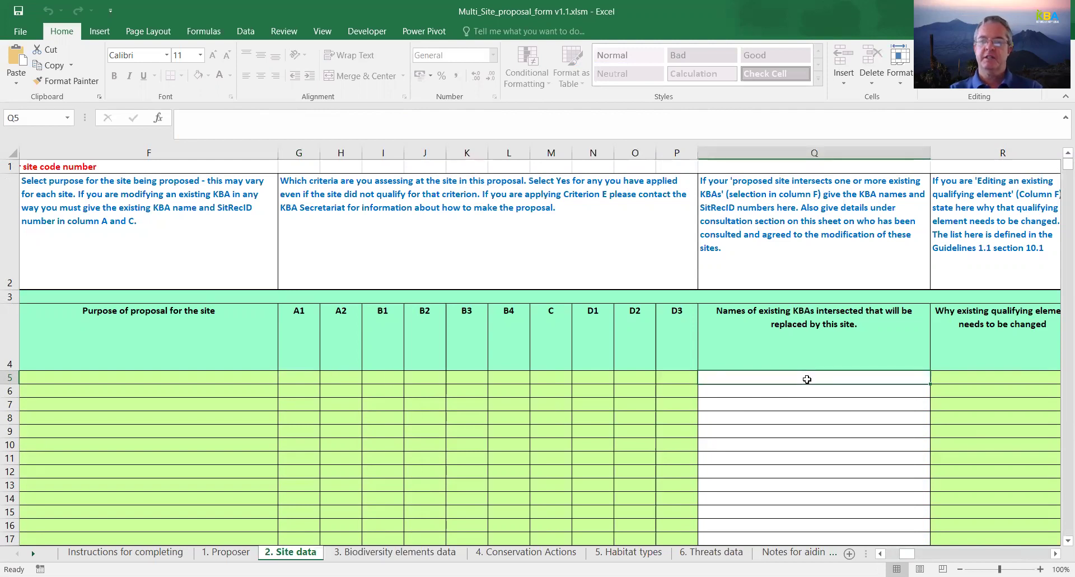
pyautogui.press('Tab')
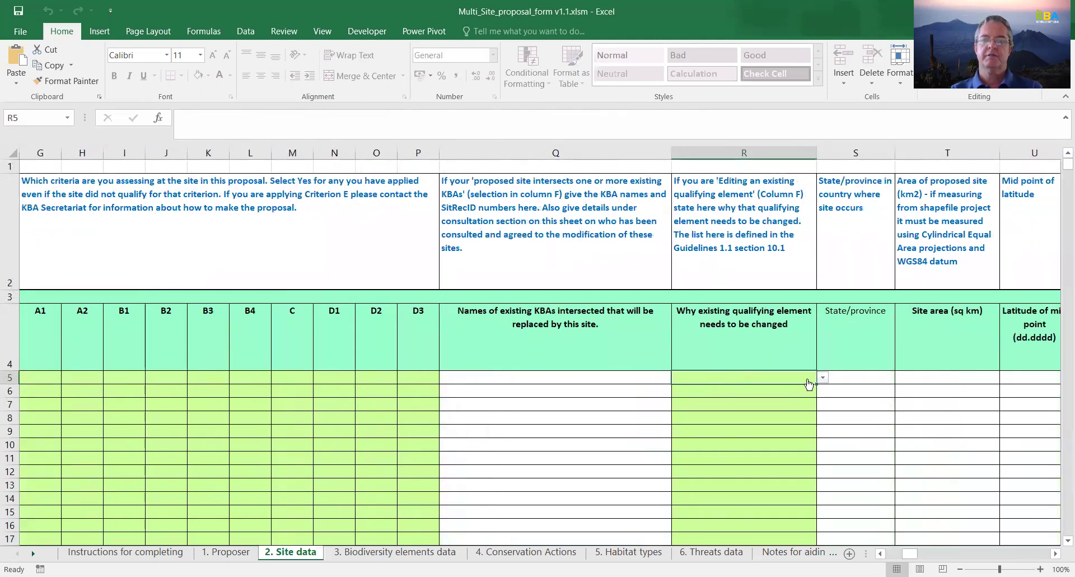
pyautogui.hotkey('shift', 'Tab')
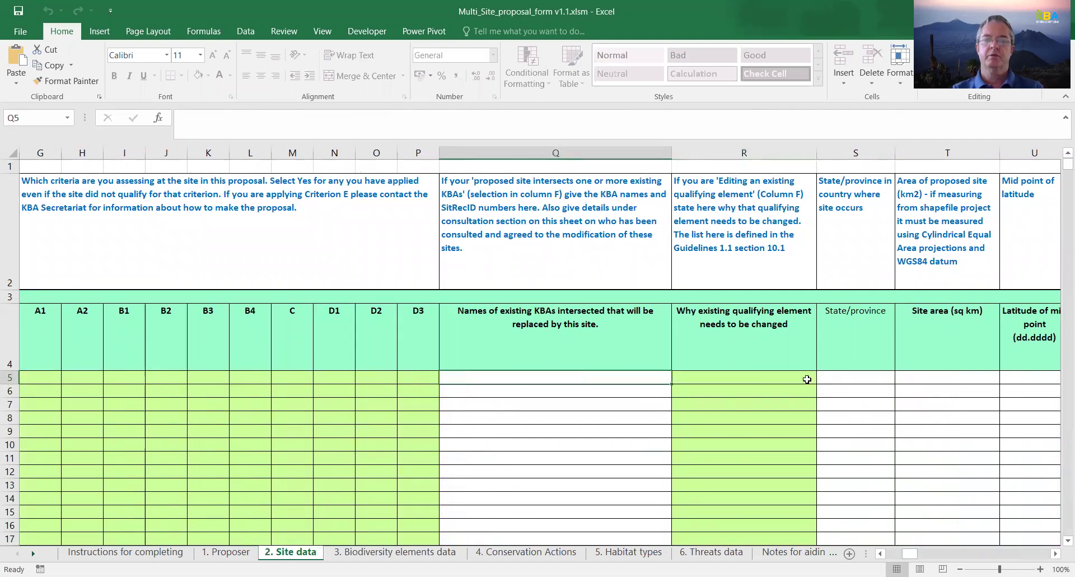
pyautogui.click(807, 379)
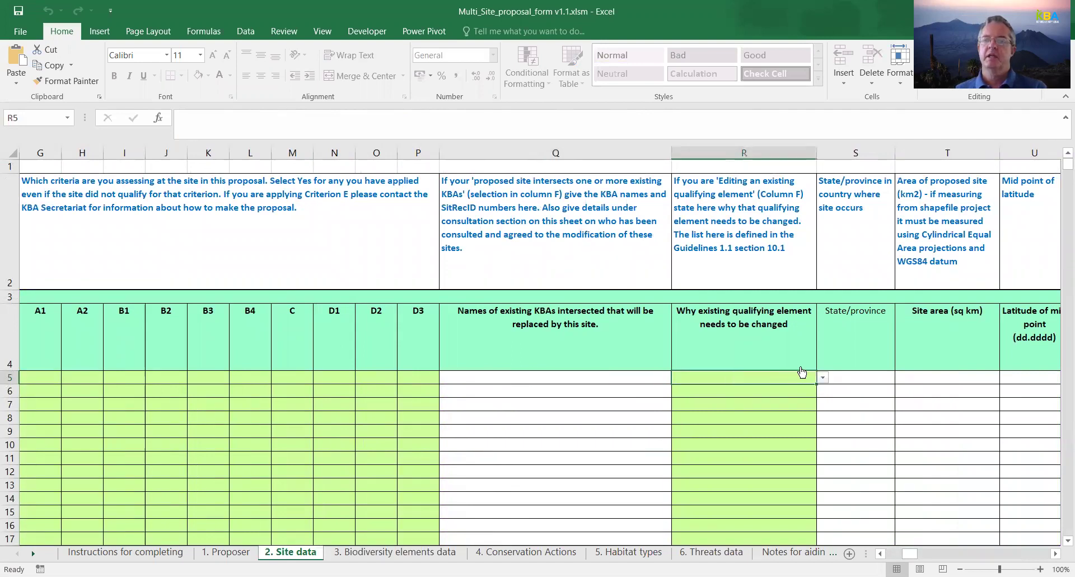
pyautogui.click(823, 379)
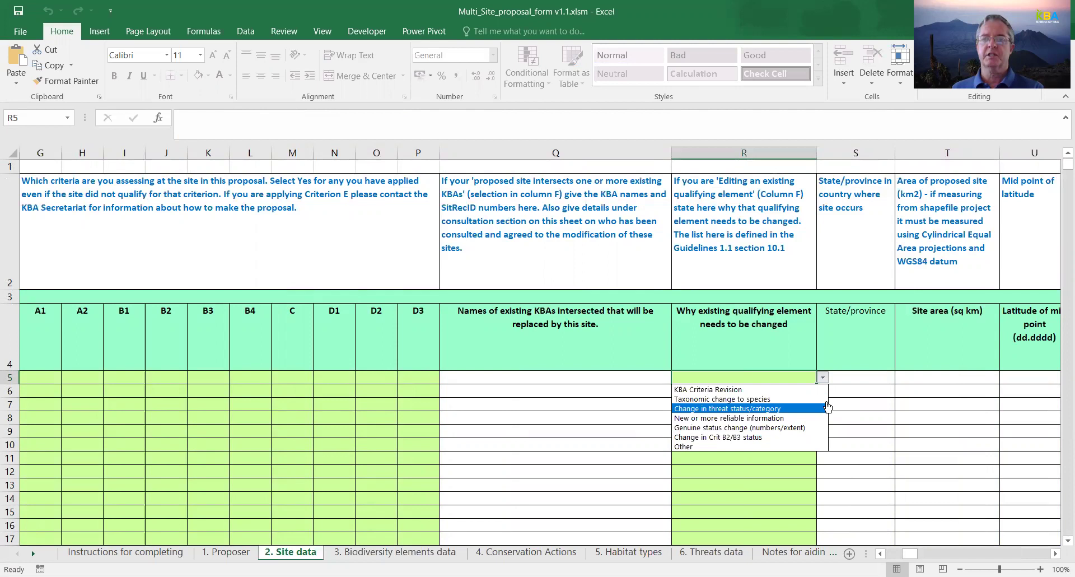
# Go through row 5's state/province, site area, midpoint latitude and longitude, and lowest and highest altitude fields.
pyautogui.click(854, 377)
pyautogui.click(854, 376)
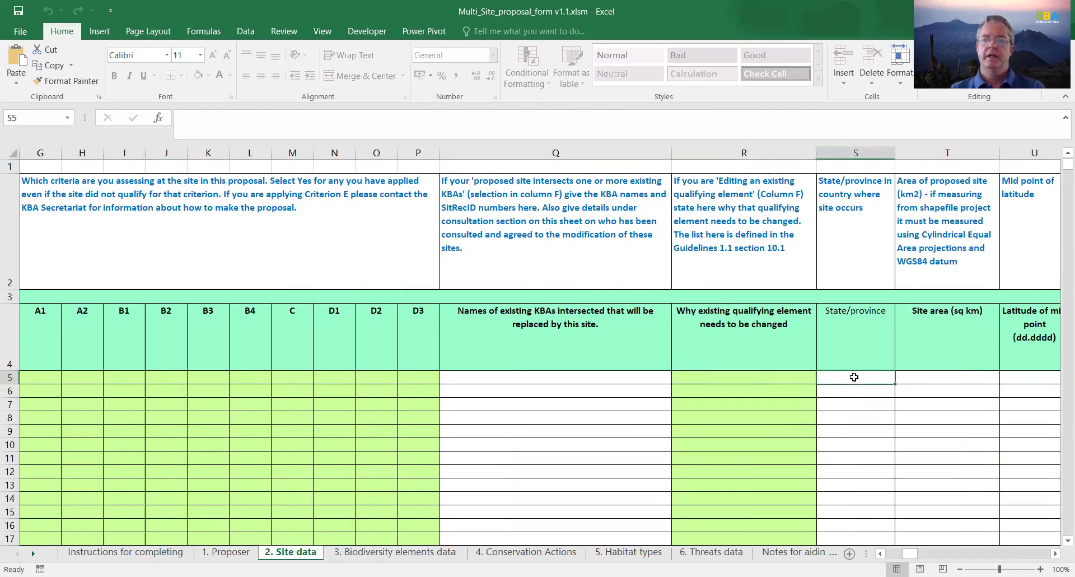
pyautogui.press('Tab')
pyautogui.press('Tab')
pyautogui.press('Tab')
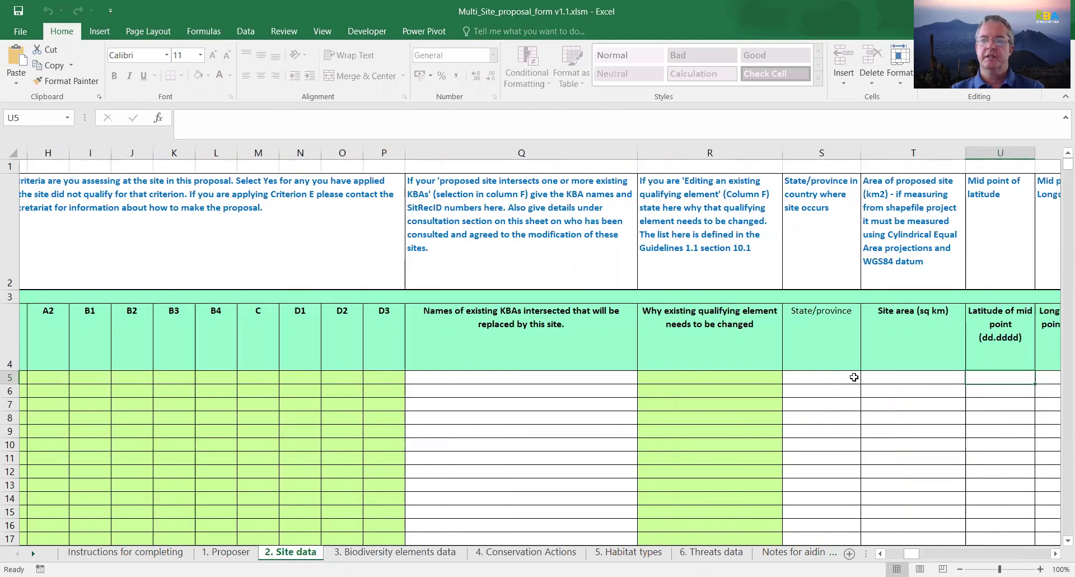
pyautogui.press('Tab')
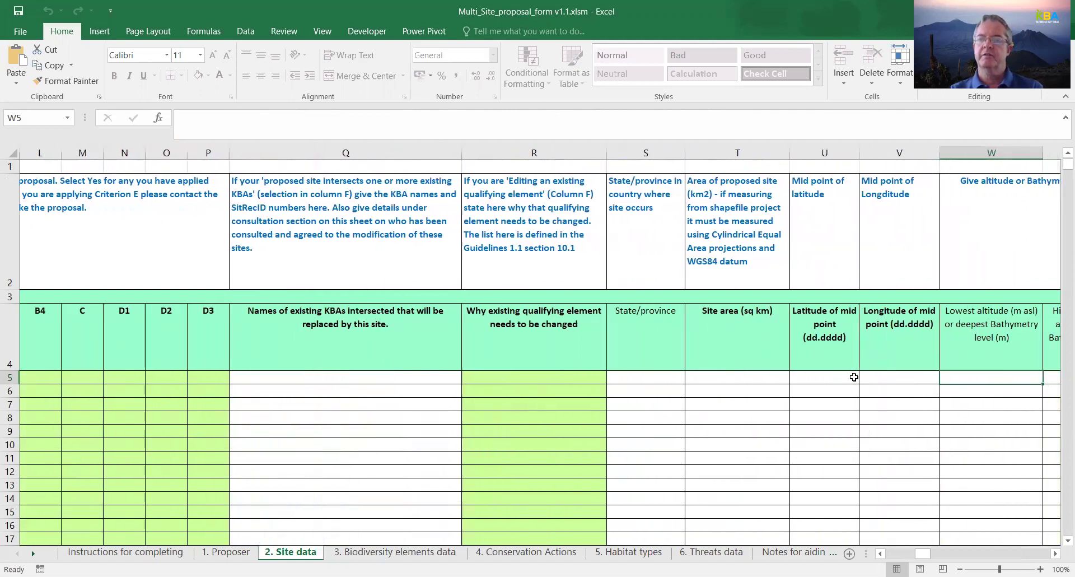
pyautogui.press('Tab')
pyautogui.press('Tab')
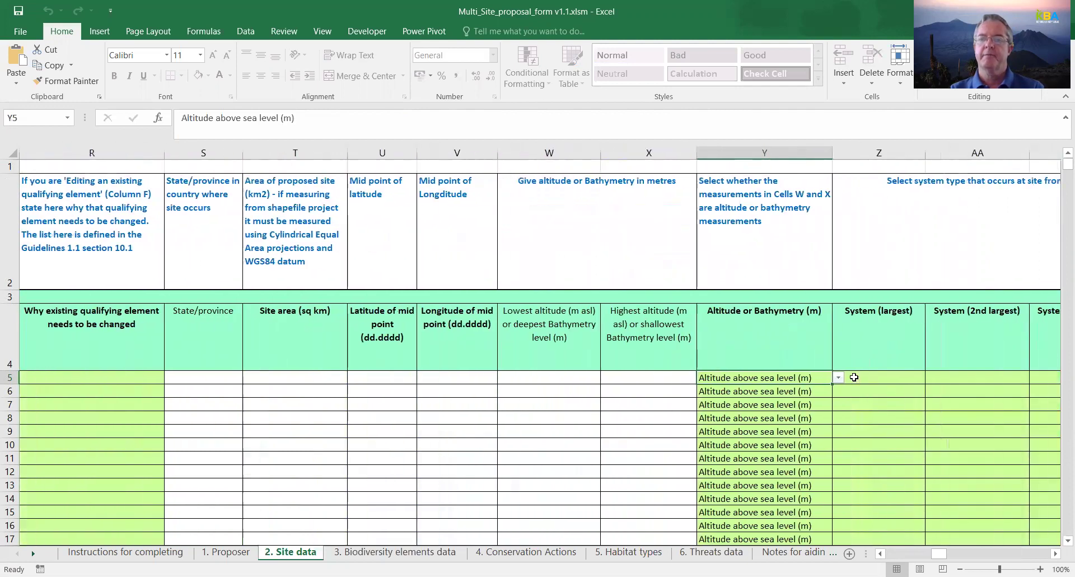
pyautogui.hotkey('shift', 'Tab')
pyautogui.hotkey('shift', 'Tab')
pyautogui.press('Tab')
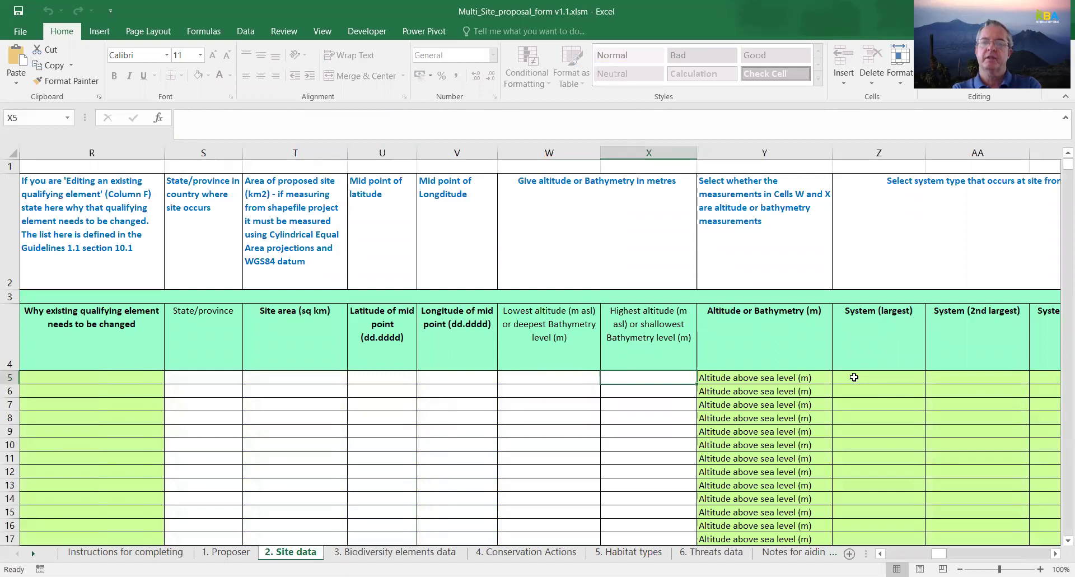
# View row 5's choices for Altitude or Bathymetry and for the largest system type, leaving both fields as they are.
pyautogui.click(786, 377)
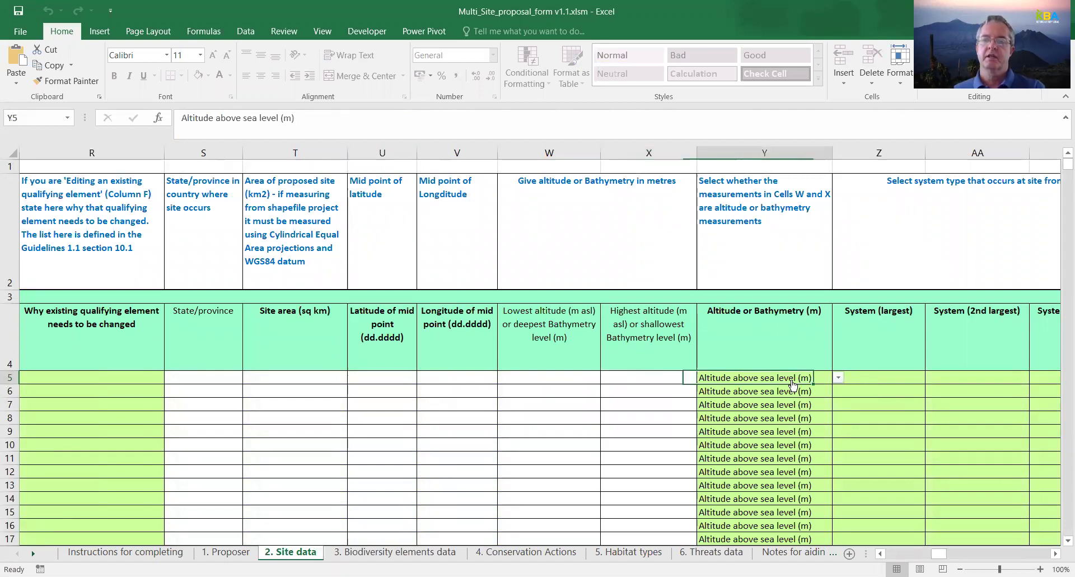
pyautogui.click(838, 378)
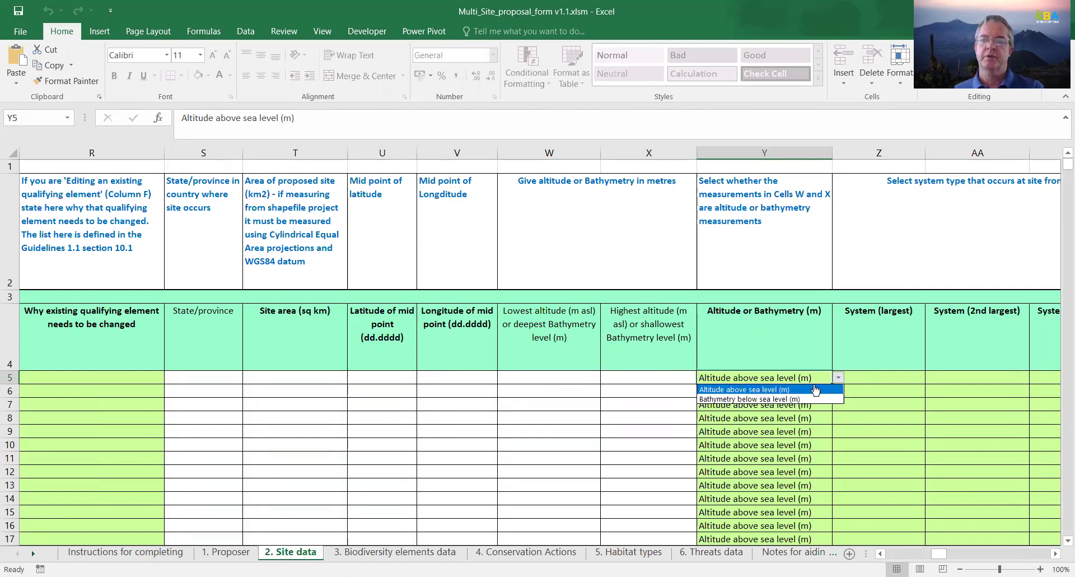
pyautogui.click(869, 379)
pyautogui.click(901, 378)
pyautogui.click(931, 378)
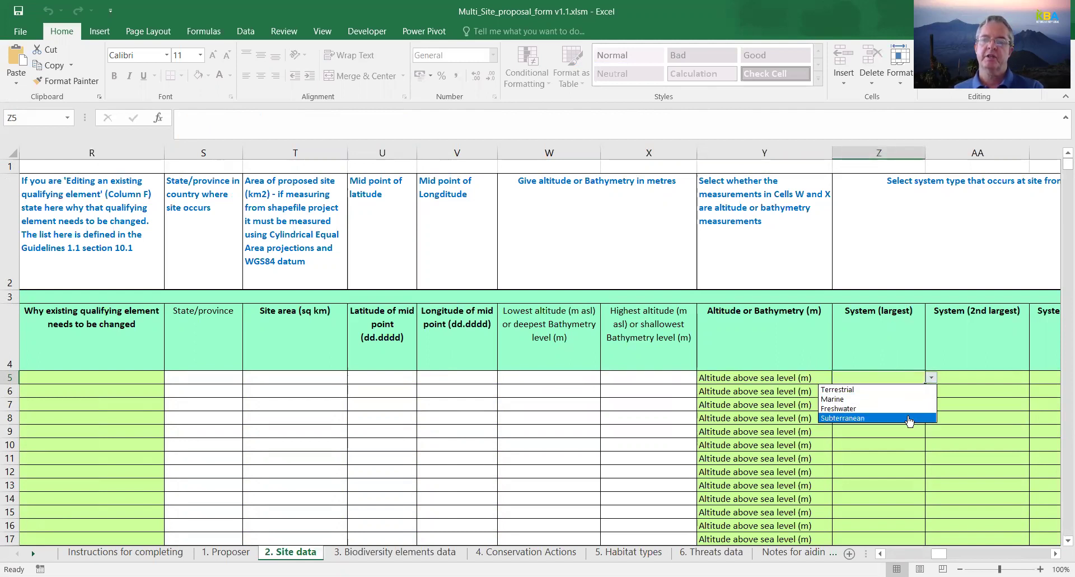
pyautogui.click(949, 382)
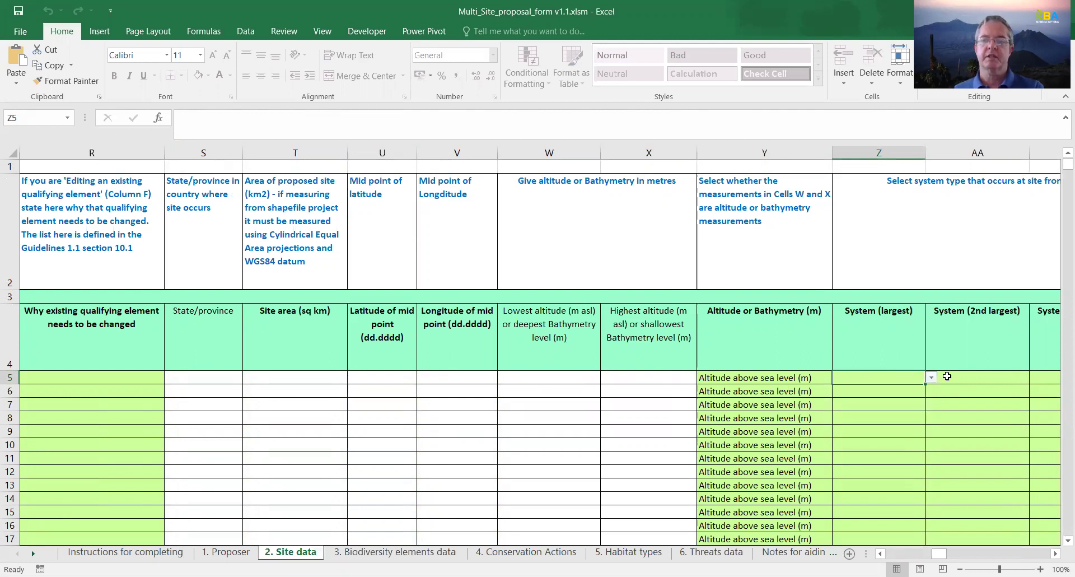
# Go through row 5's remaining system fields and the nomination rationale, site description and site manageability text fields.
pyautogui.click(948, 382)
pyautogui.press('Right')
pyautogui.press('Right')
pyautogui.press('Right')
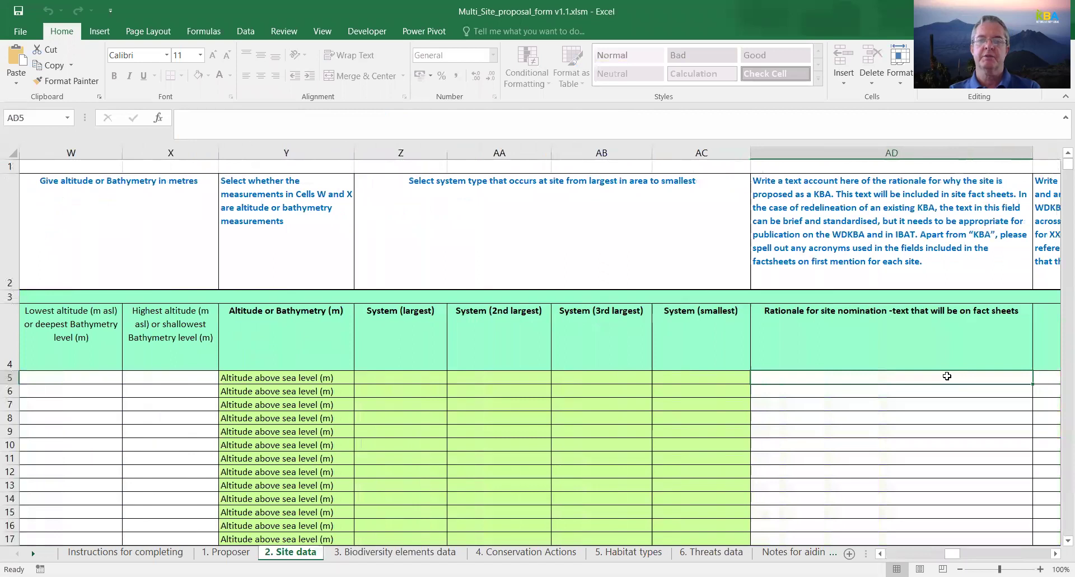
pyautogui.press('Right')
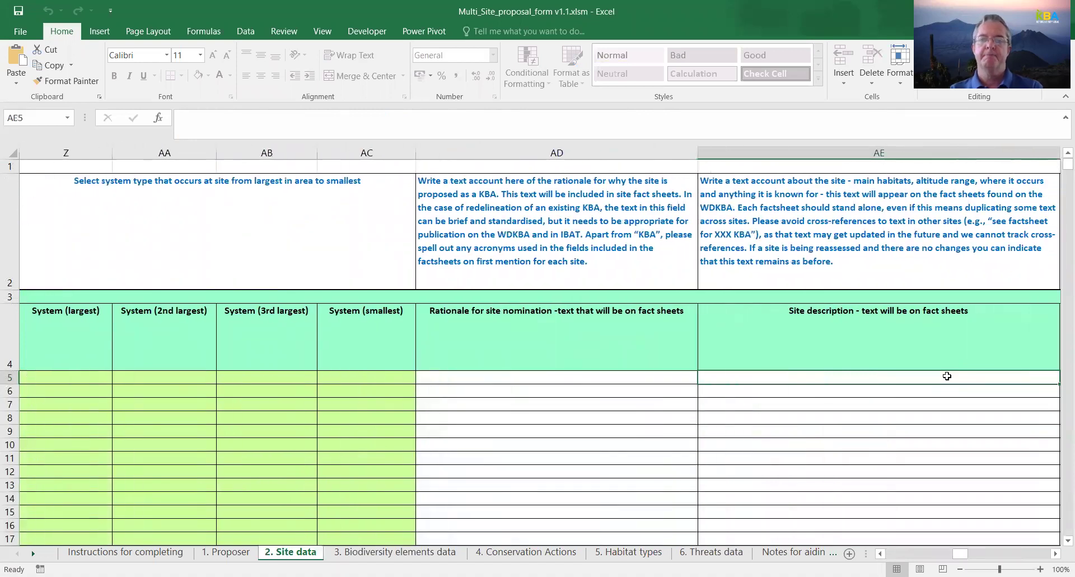
pyautogui.press('Right')
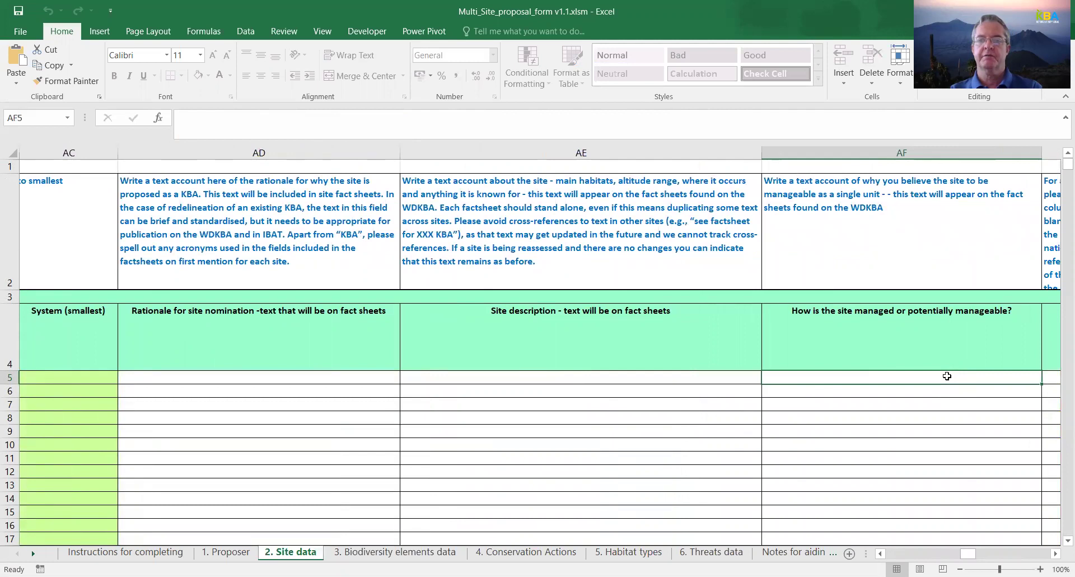
# Return to row 5's nomination rationale field and review it together with the site description field.
pyautogui.press('Right')
pyautogui.press('Left')
pyautogui.press('Left')
pyautogui.press('Left')
pyautogui.press('Left')
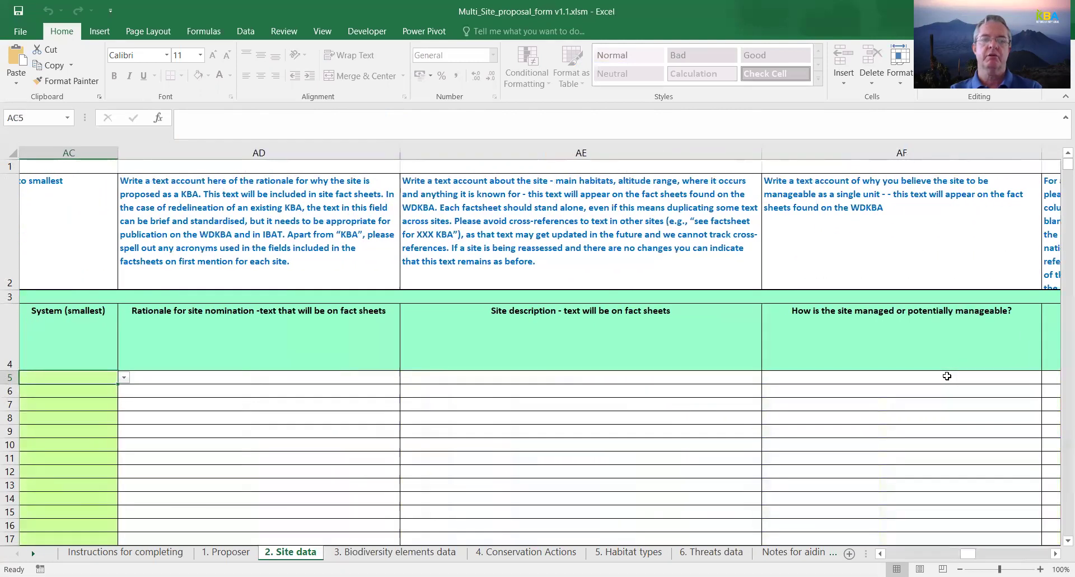
pyautogui.press('Right')
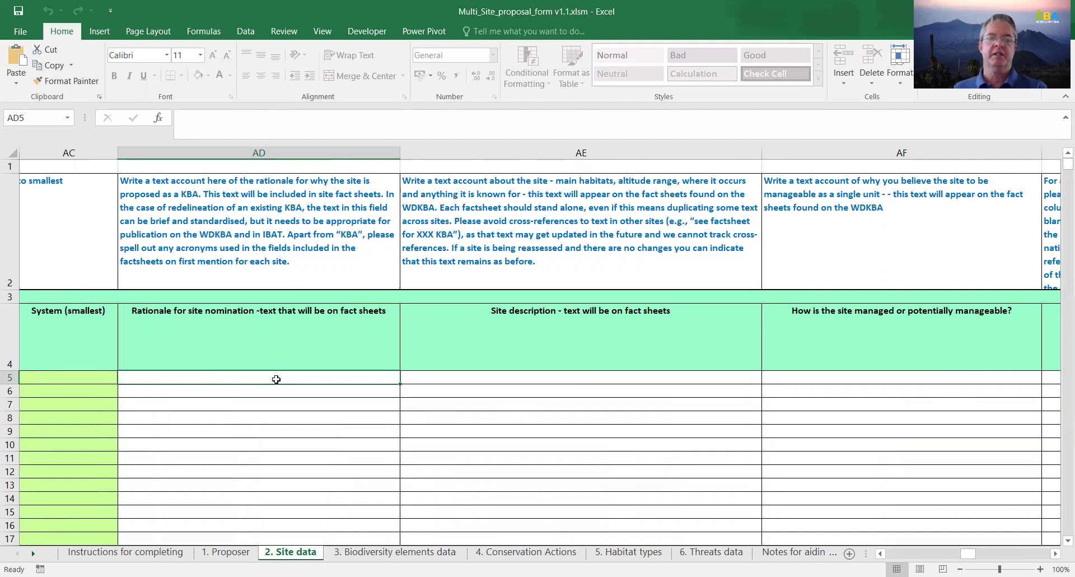
pyautogui.click(441, 378)
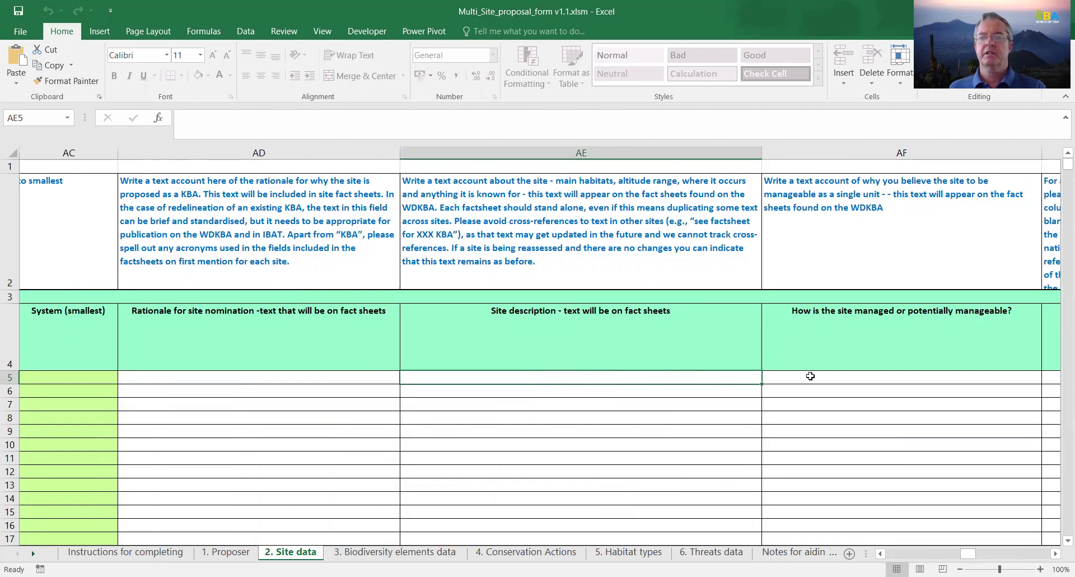
# Go through row 5's site manageability and delineation rationale text fields.
pyautogui.click(1055, 553)
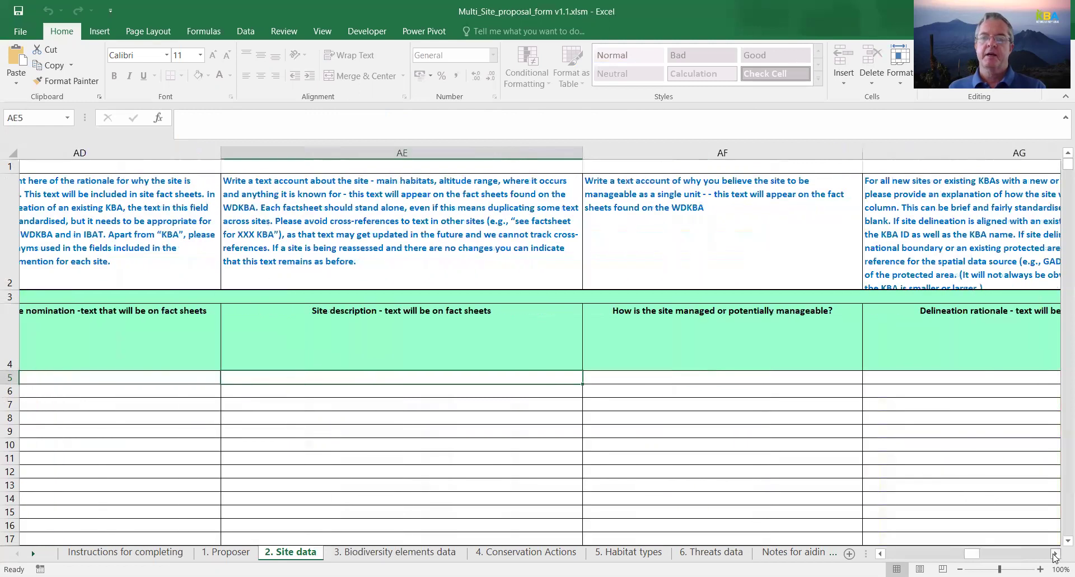
pyautogui.click(1055, 555)
pyautogui.click(540, 377)
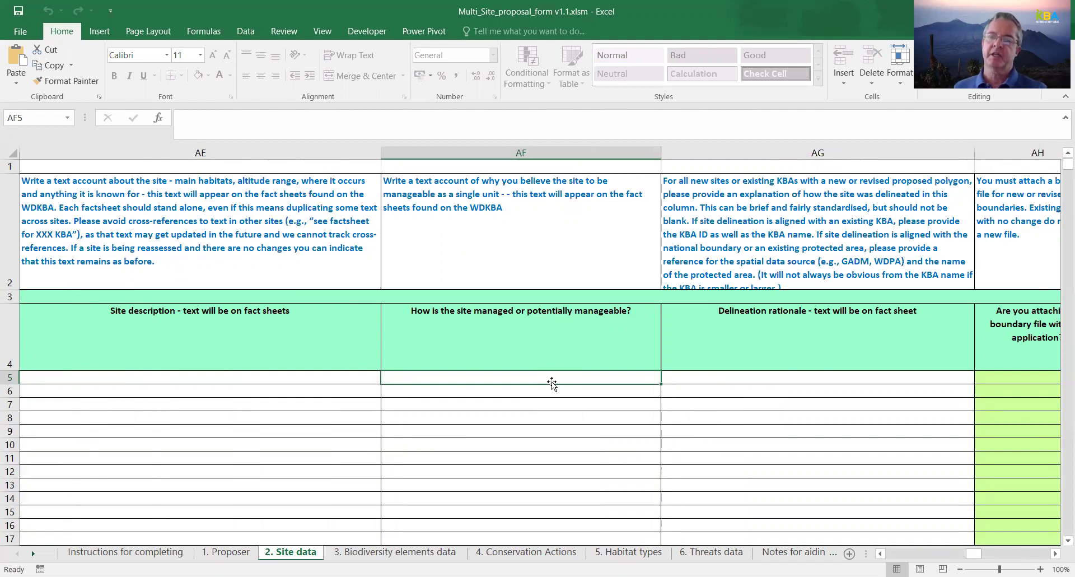
pyautogui.click(692, 380)
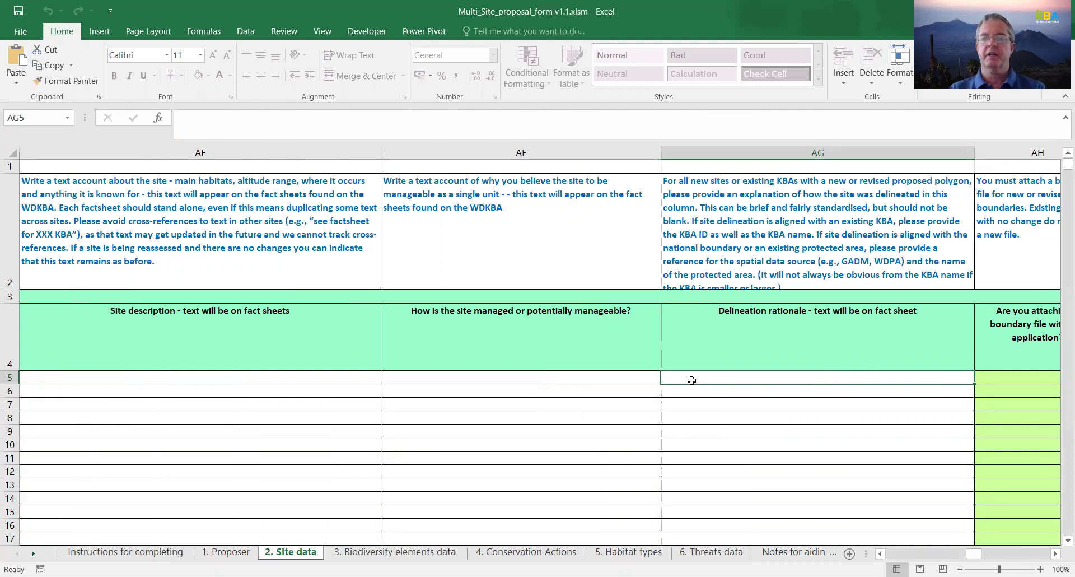
# View row 5's choices for attaching a boundary file with the application, leaving the field as it is.
pyautogui.press('Tab')
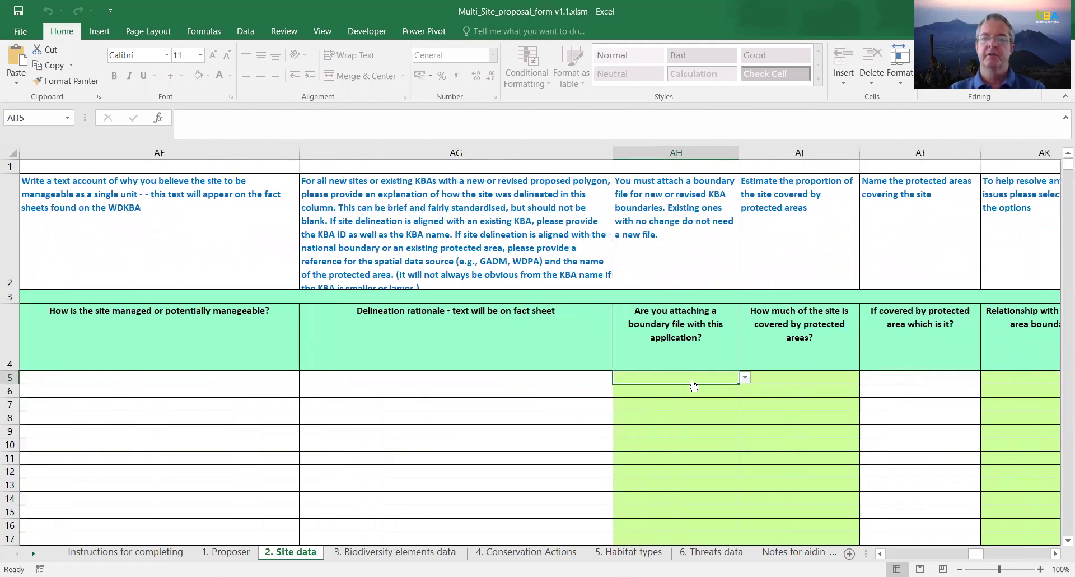
pyautogui.click(744, 378)
pyautogui.press('Down')
pyautogui.press('Down')
pyautogui.press('Down')
pyautogui.press('Up')
pyautogui.press('Up')
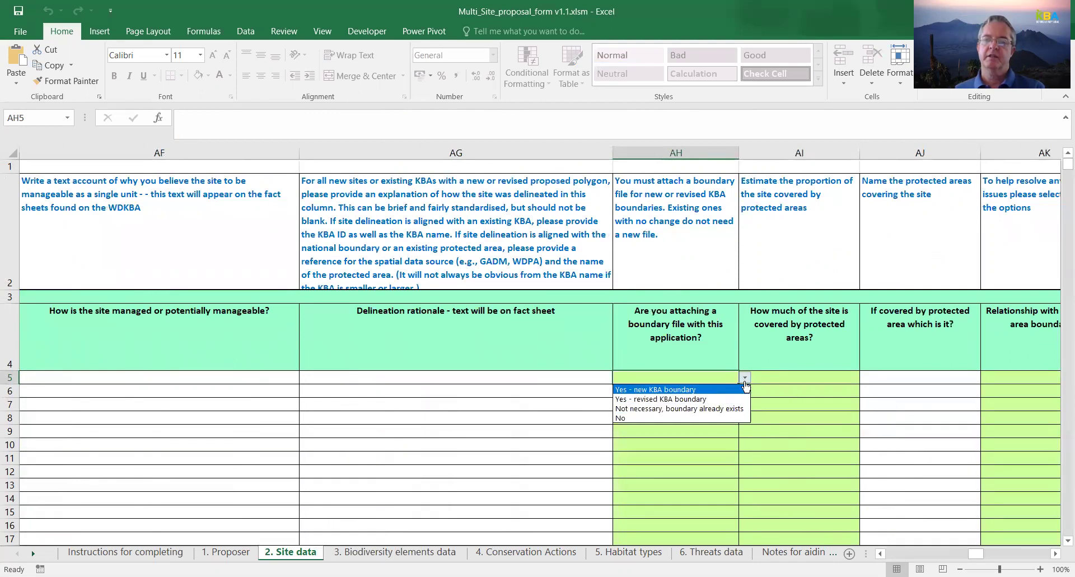
pyautogui.press('Escape')
# View row 5's percentage ranges for protected area coverage without choosing one, and check the field for the protected area's name.
pyautogui.click(829, 379)
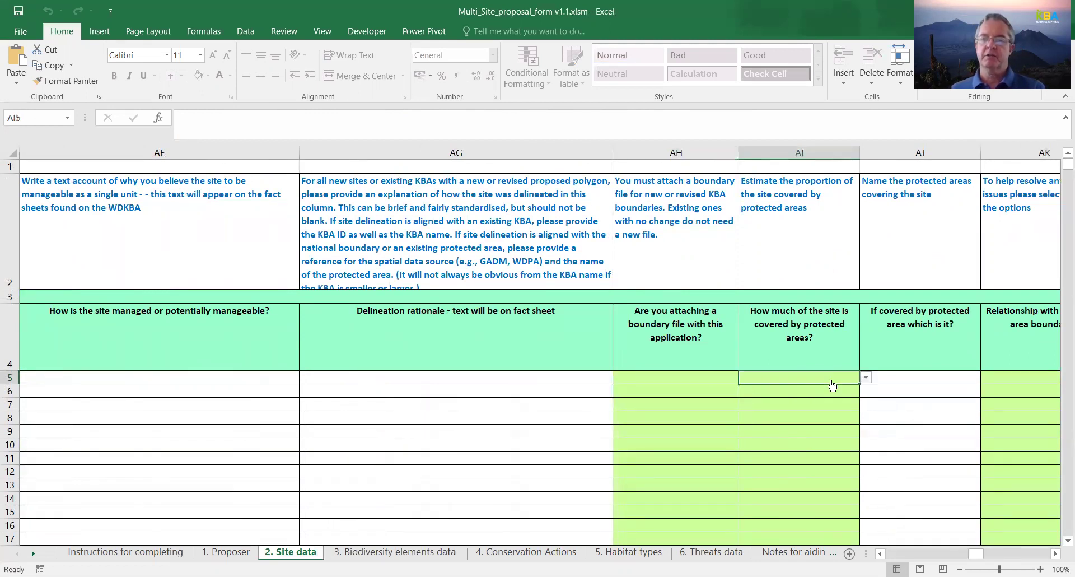
pyautogui.click(865, 379)
pyautogui.moveTo(865, 416)
pyautogui.mouseDown()
pyautogui.moveTo(865, 434)
pyautogui.moveTo(872, 396)
pyautogui.mouseUp()
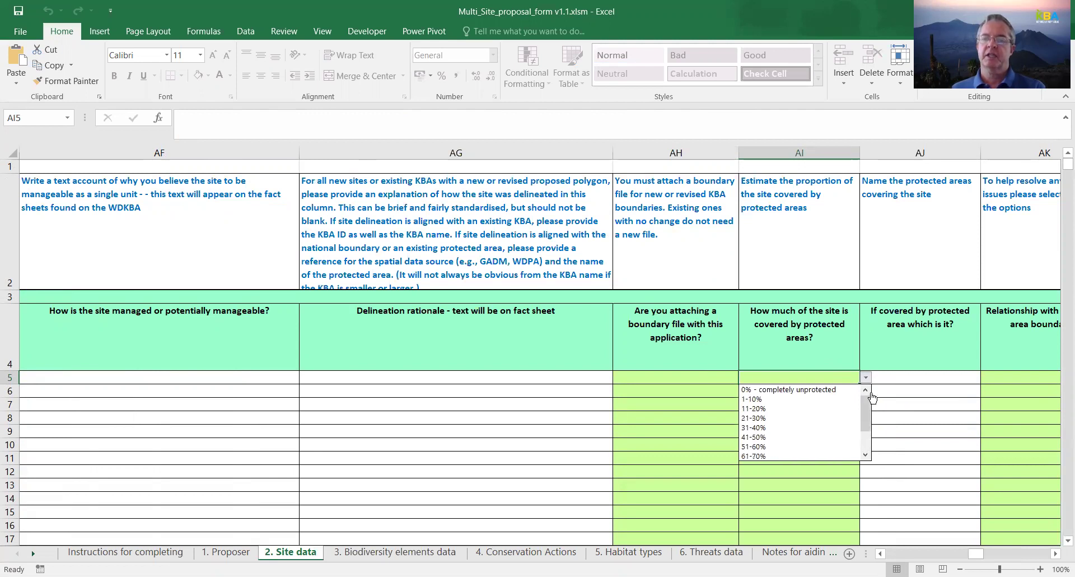
pyautogui.click(898, 377)
pyautogui.click(897, 377)
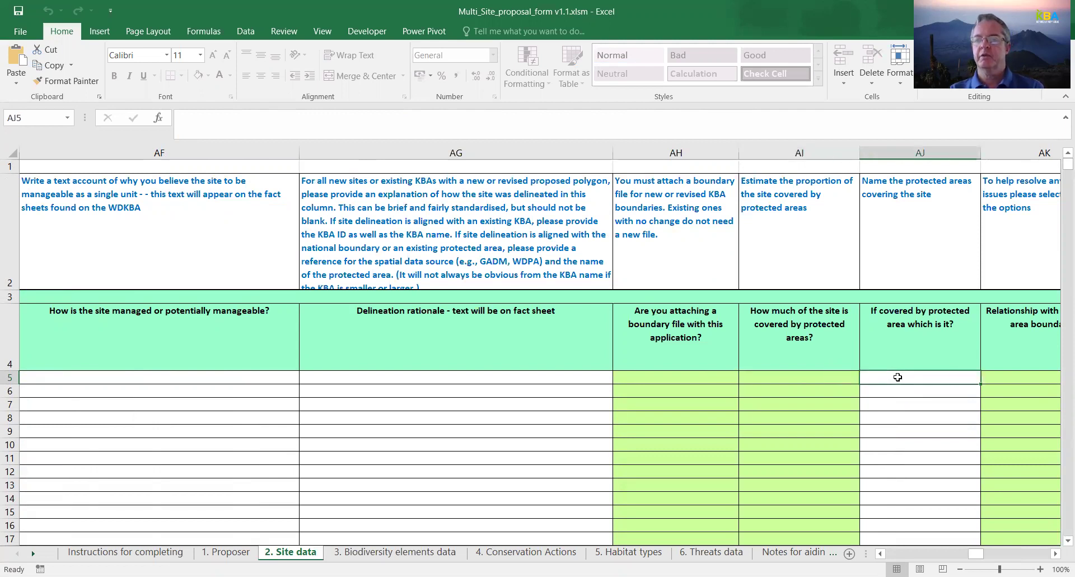
# View row 5's choices for the relationship with protected area boundaries, leaving the field as it is.
pyautogui.press('Tab')
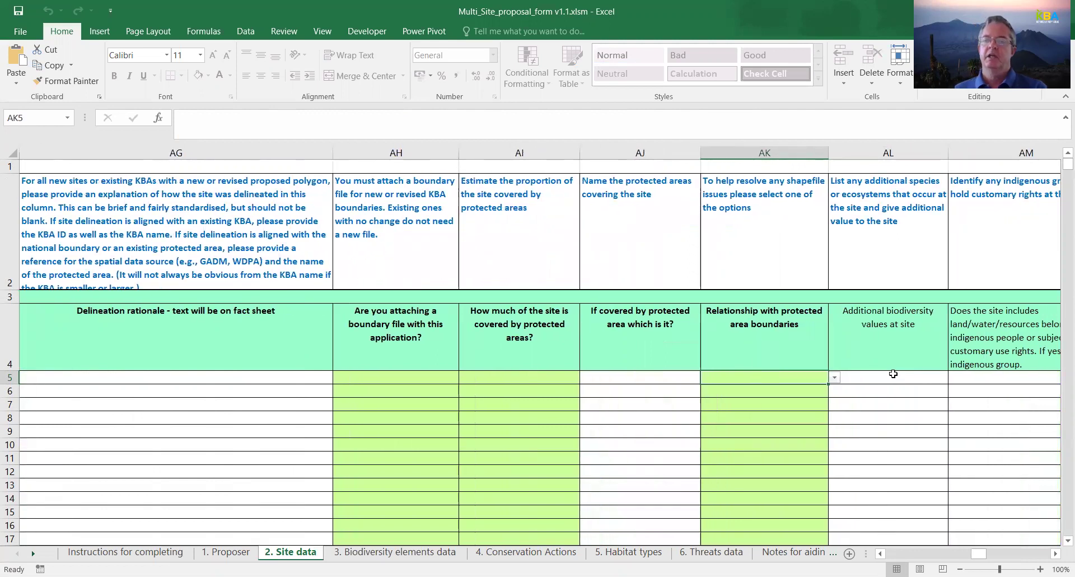
pyautogui.click(834, 379)
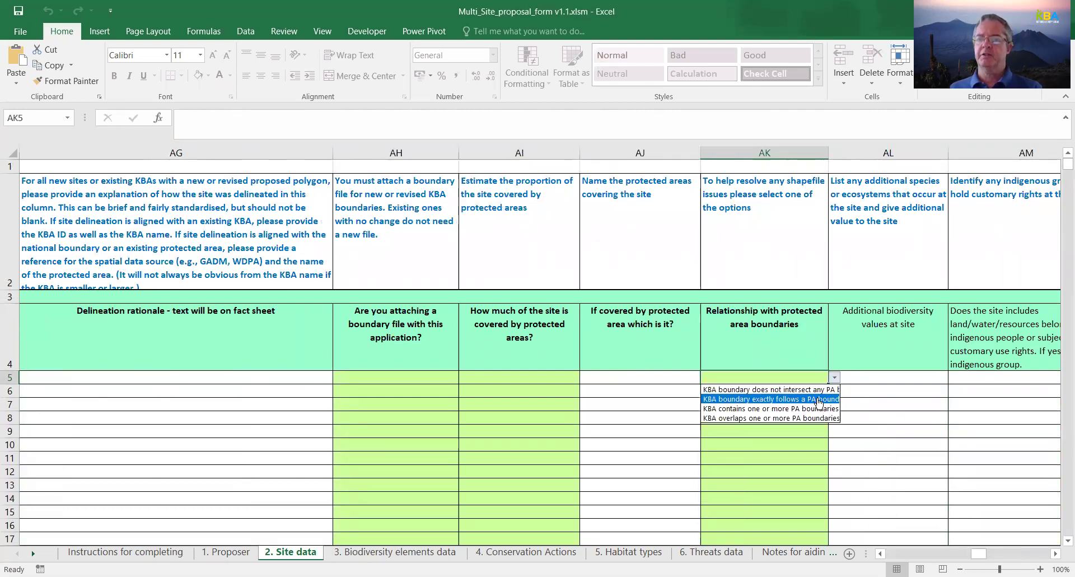
pyautogui.click(884, 376)
pyautogui.click(884, 376)
# Go through row 5's additional biodiversity values, indigenous land or customary rights, land-use regimes and OECM overlap fields.
pyautogui.press('Right')
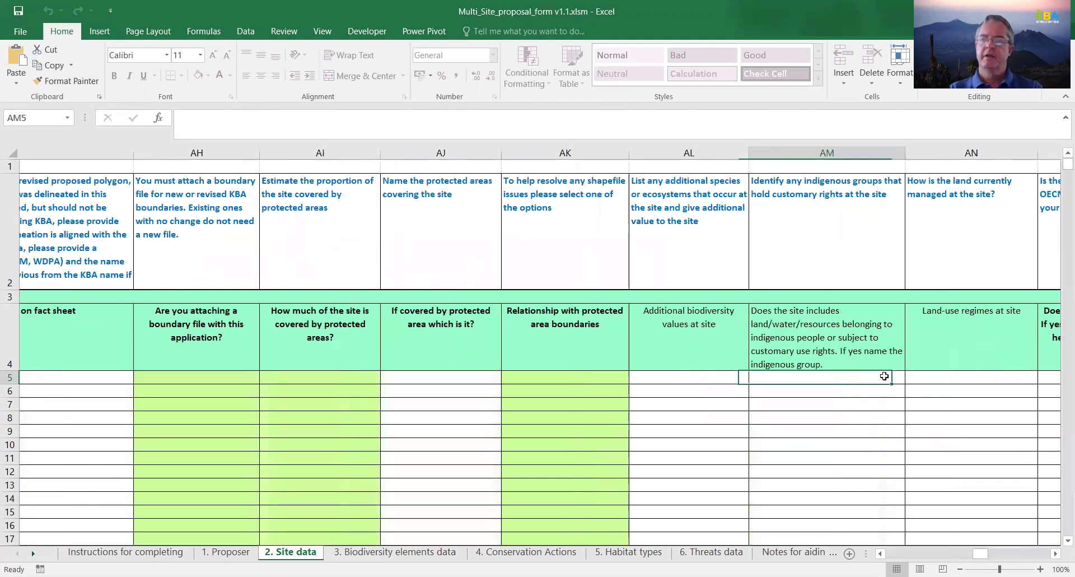
pyautogui.click(884, 377)
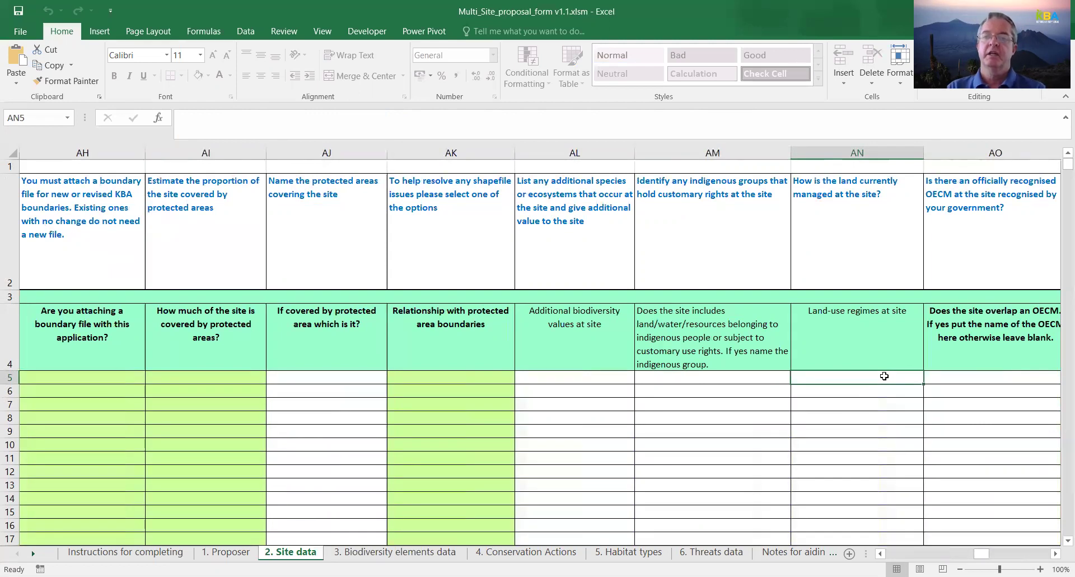
pyautogui.press('Left')
pyautogui.press('Left')
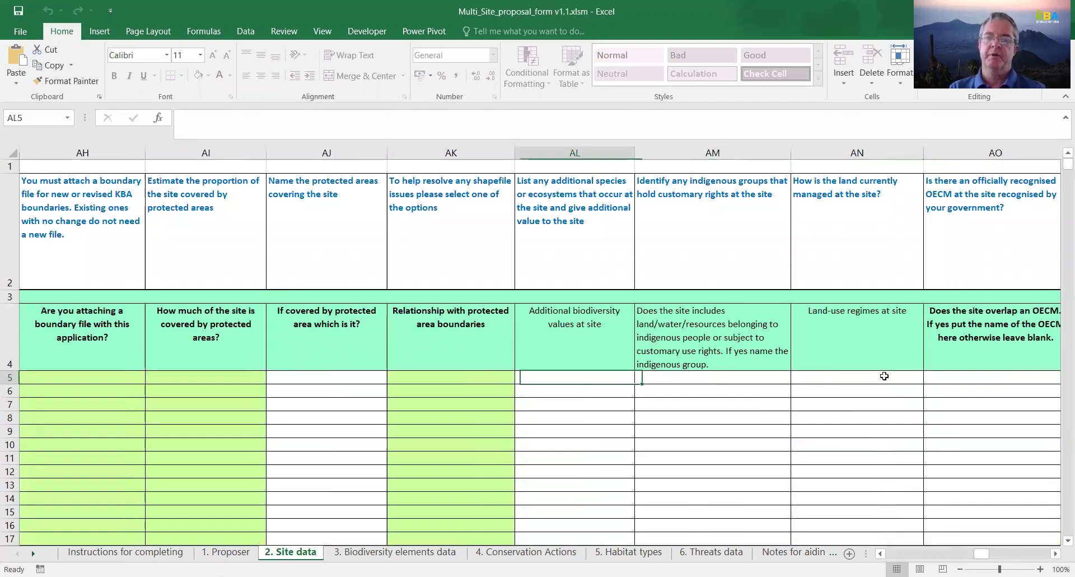
pyautogui.press('Right')
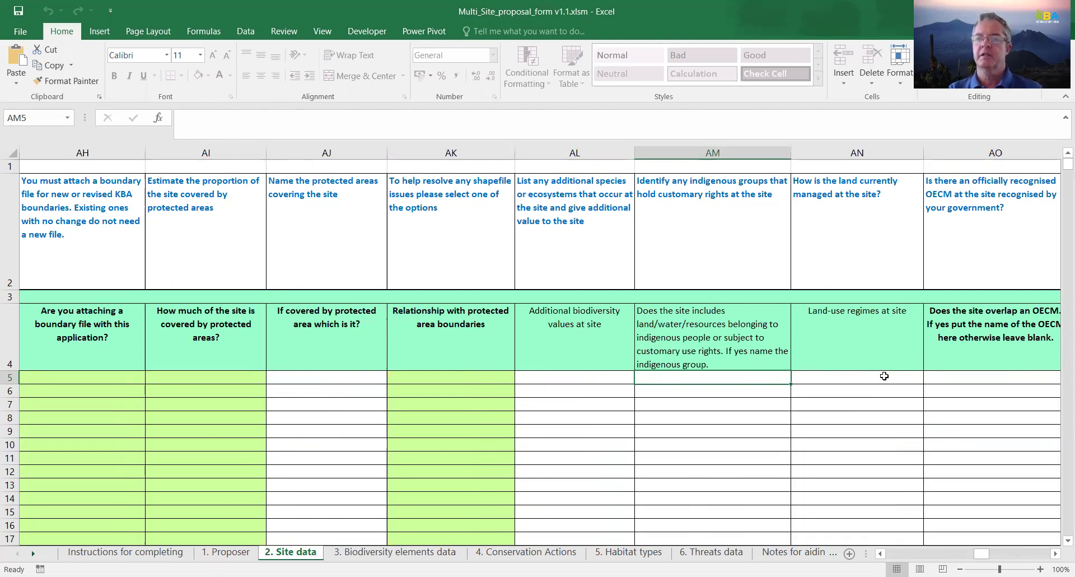
pyautogui.press('Right')
pyautogui.press('Right')
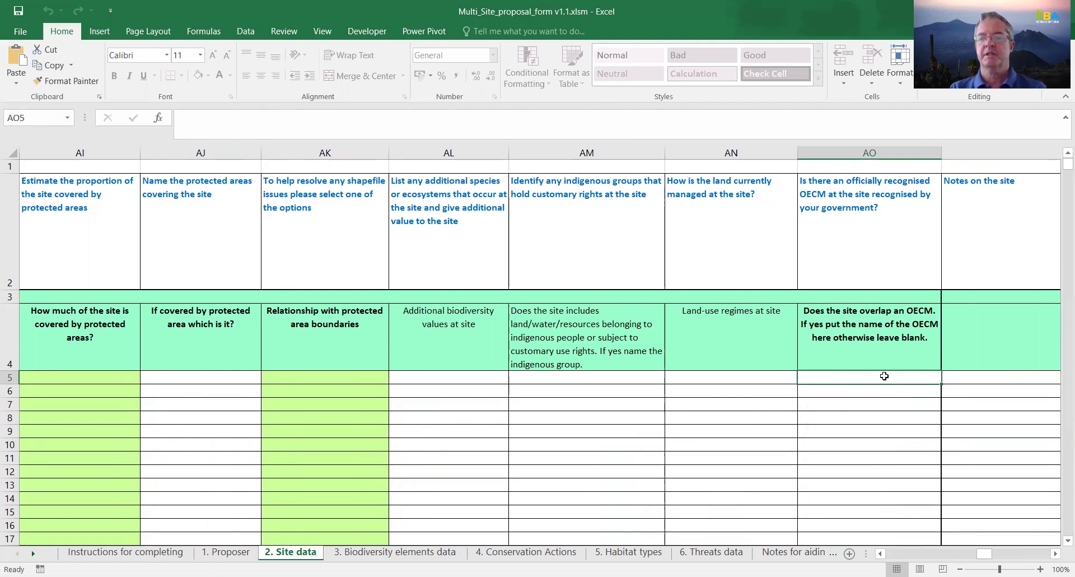
# Go through row 5's notes, expert consultation, stakeholder consultation and potential reviewers fields.
pyautogui.press('Right')
pyautogui.press('Right')
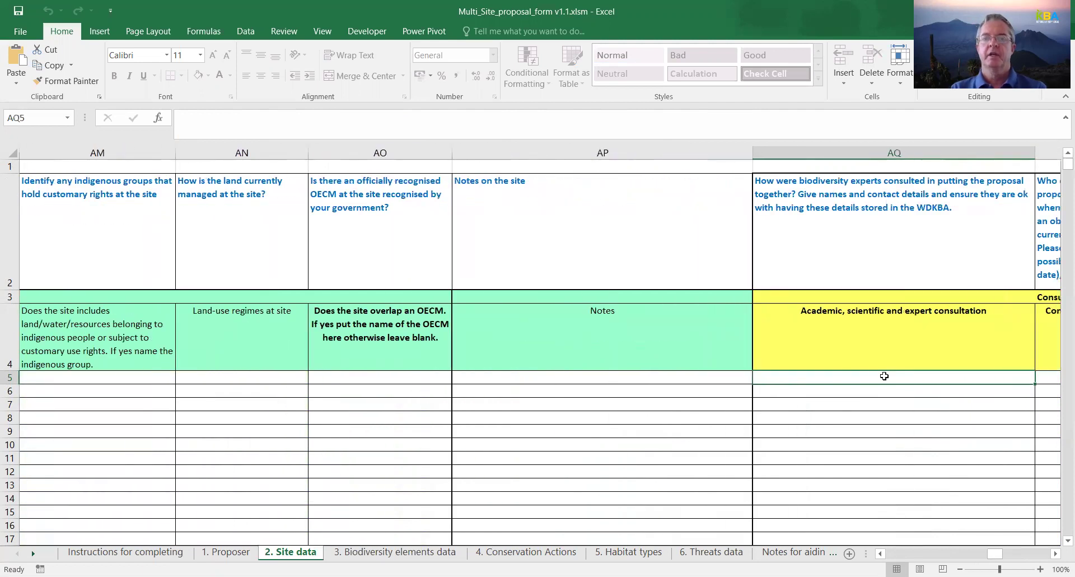
pyautogui.press('Left')
pyautogui.press('Left')
pyautogui.press('Right')
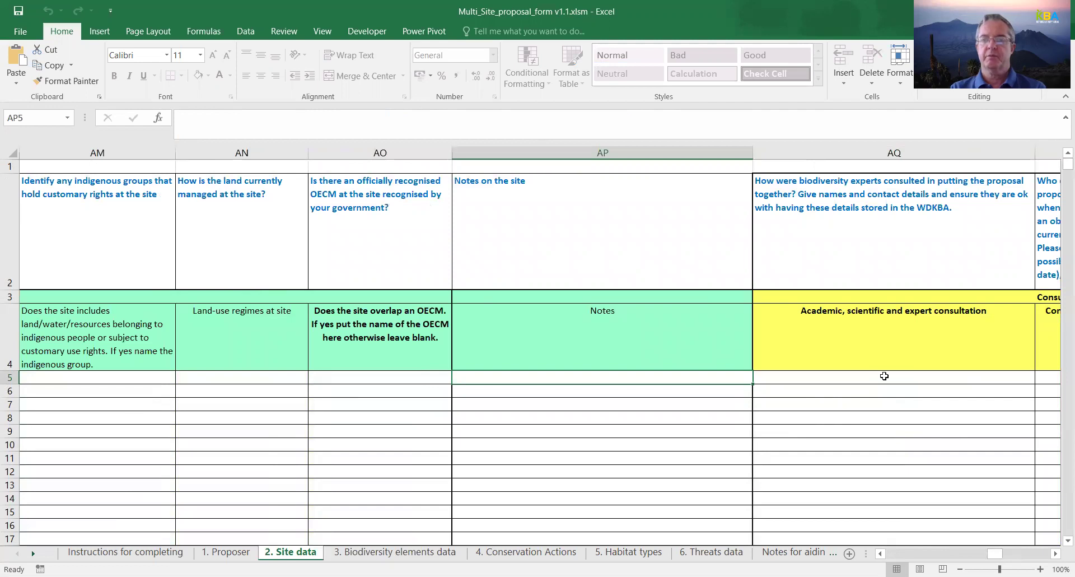
pyautogui.press('Right')
pyautogui.press('Right')
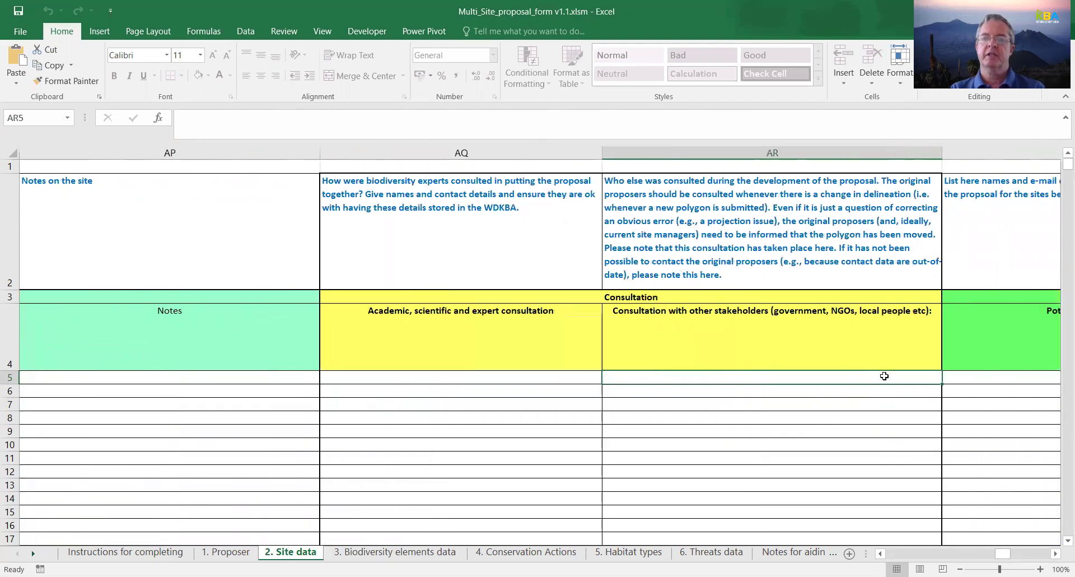
pyautogui.press('Left')
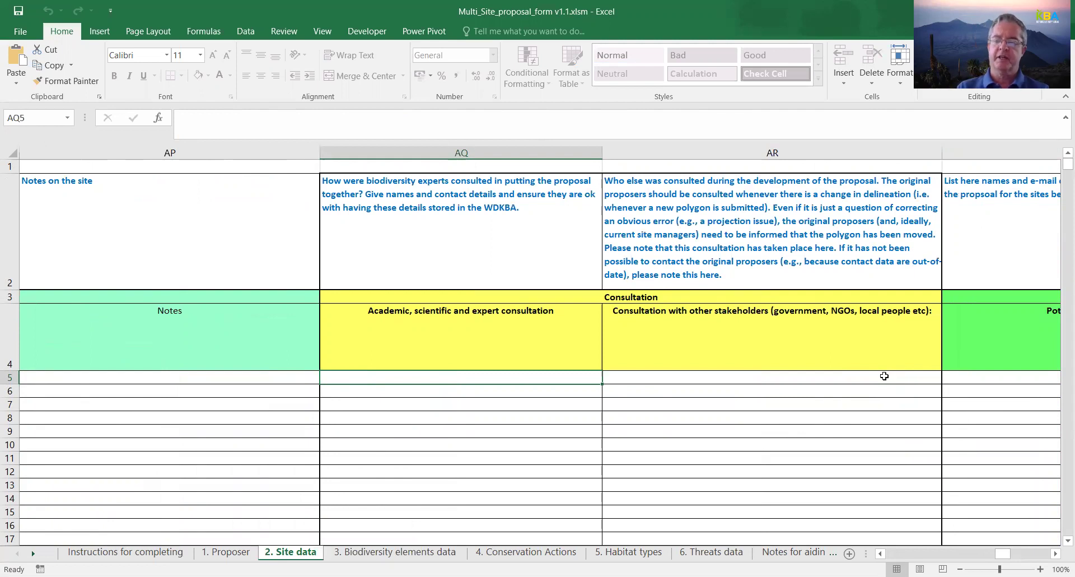
pyautogui.click(884, 376)
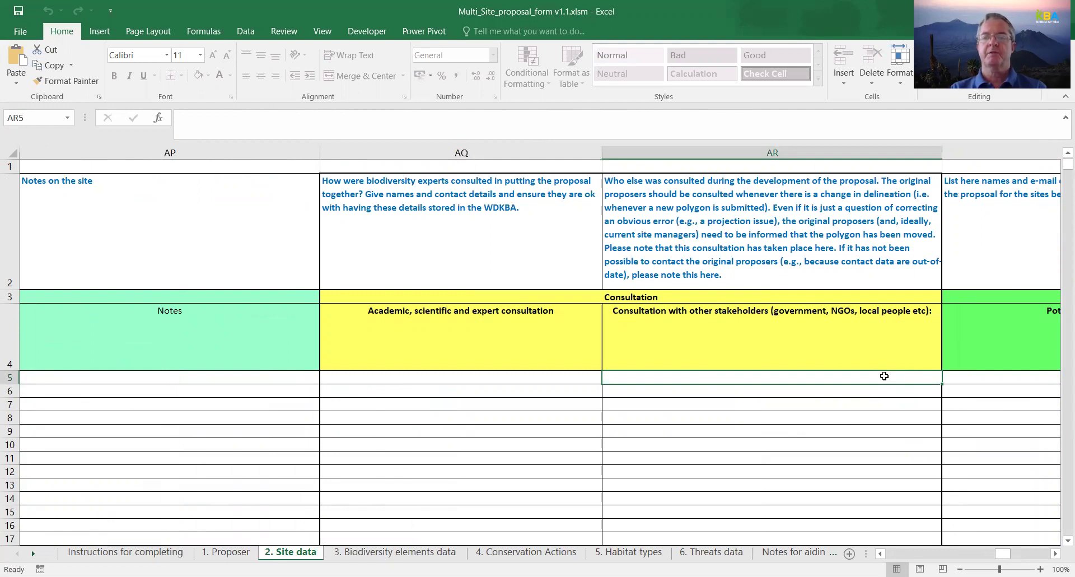
pyautogui.press('Tab')
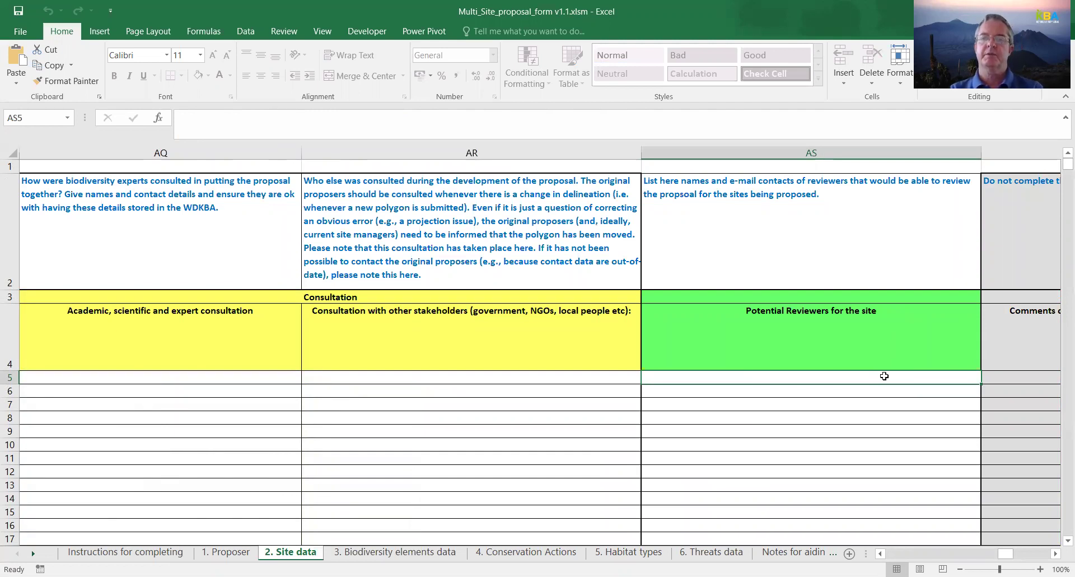
# Examine the reviewer section's comment fields in row 5, from the rationale text through to additional comments.
pyautogui.press('Right')
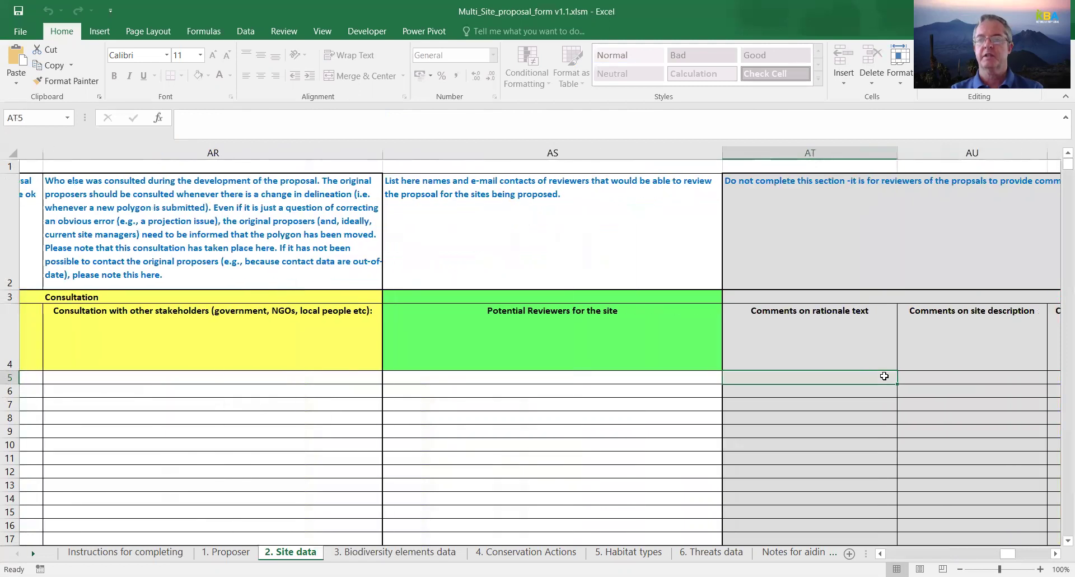
pyautogui.press('Right')
pyautogui.press('Right')
pyautogui.press('Right')
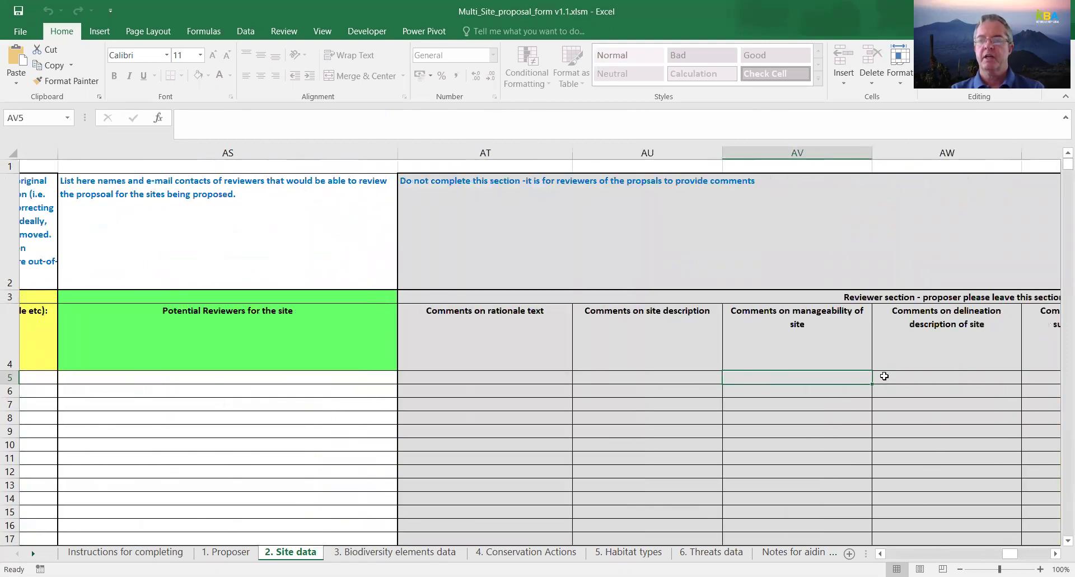
pyautogui.press('Right')
pyautogui.press('Right')
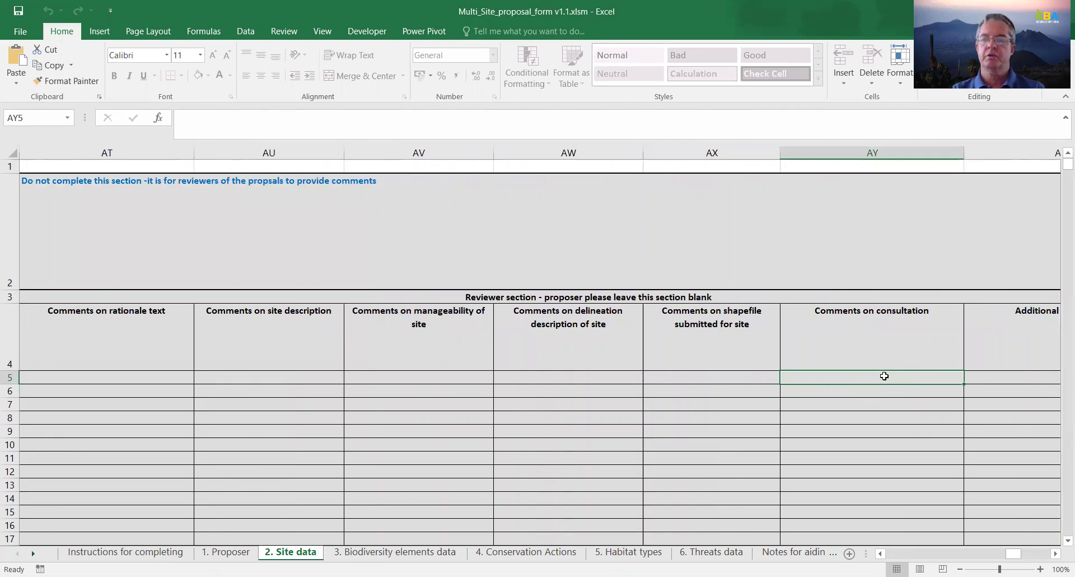
pyautogui.press('Right')
pyautogui.press('Right')
pyautogui.press('Left')
pyautogui.press('Left')
pyautogui.press('Left')
pyautogui.press('Left')
pyautogui.press('Right')
pyautogui.press('Right')
pyautogui.press('Right')
pyautogui.press('Right')
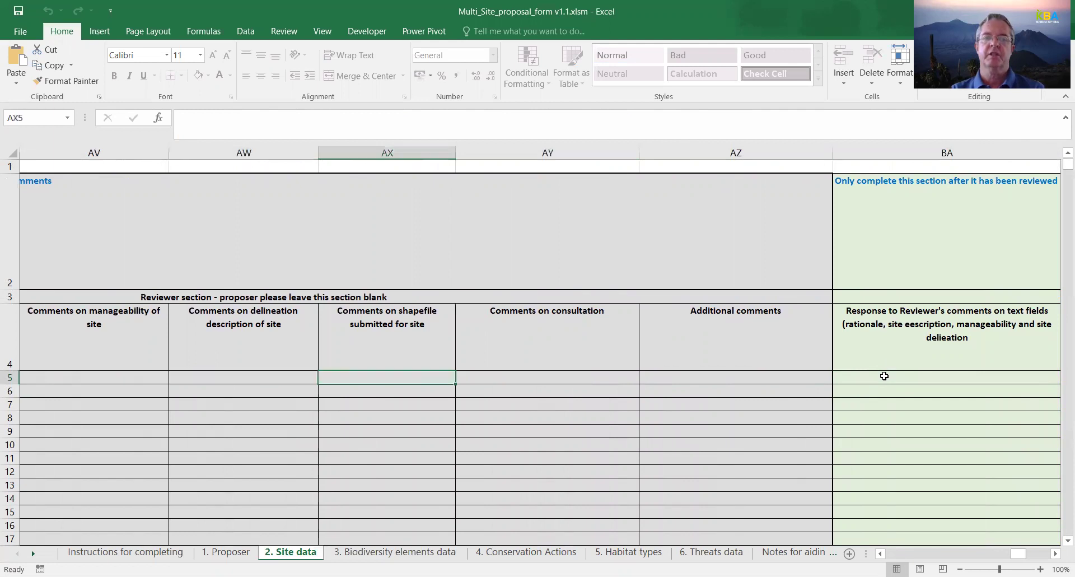
# Examine row 5's fields for responding to reviews and the validation expert's comments on the site proposal.
pyautogui.press('Right')
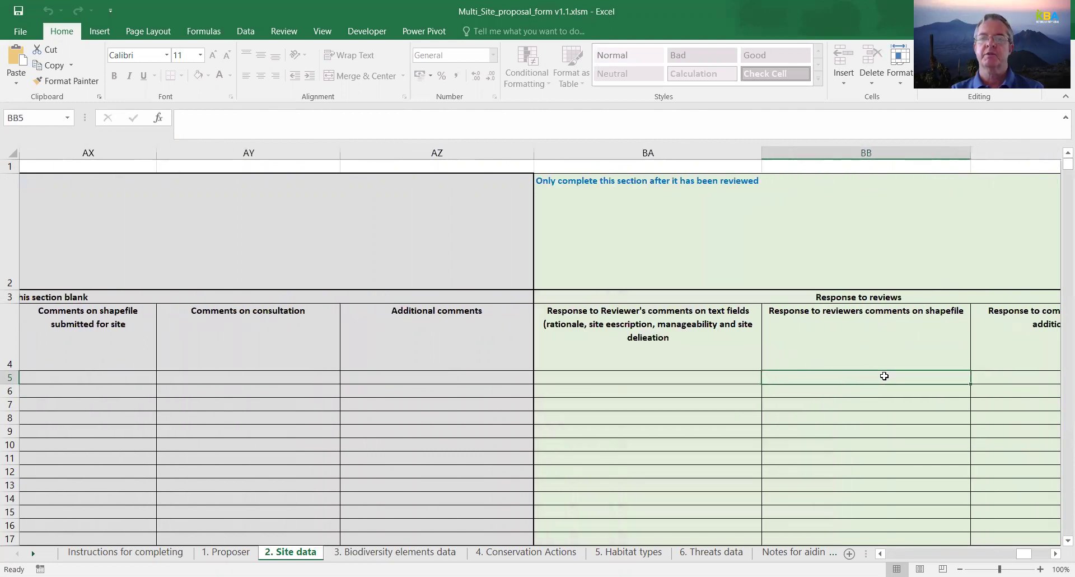
pyautogui.press('Right')
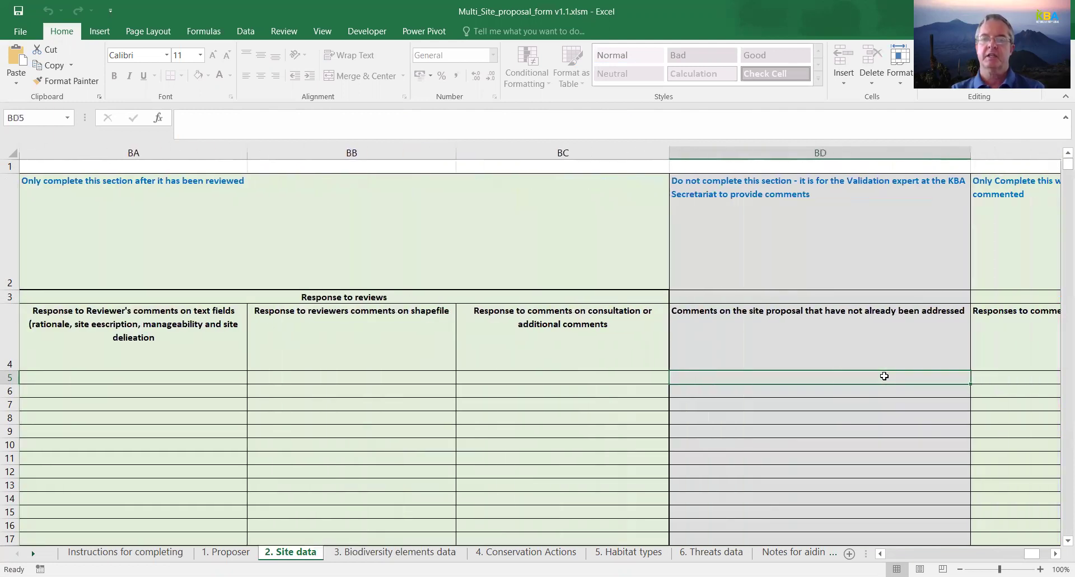
pyautogui.press('Left')
pyautogui.press('Left')
pyautogui.press('Right')
pyautogui.press('Right')
pyautogui.press('Right')
pyautogui.press('Right')
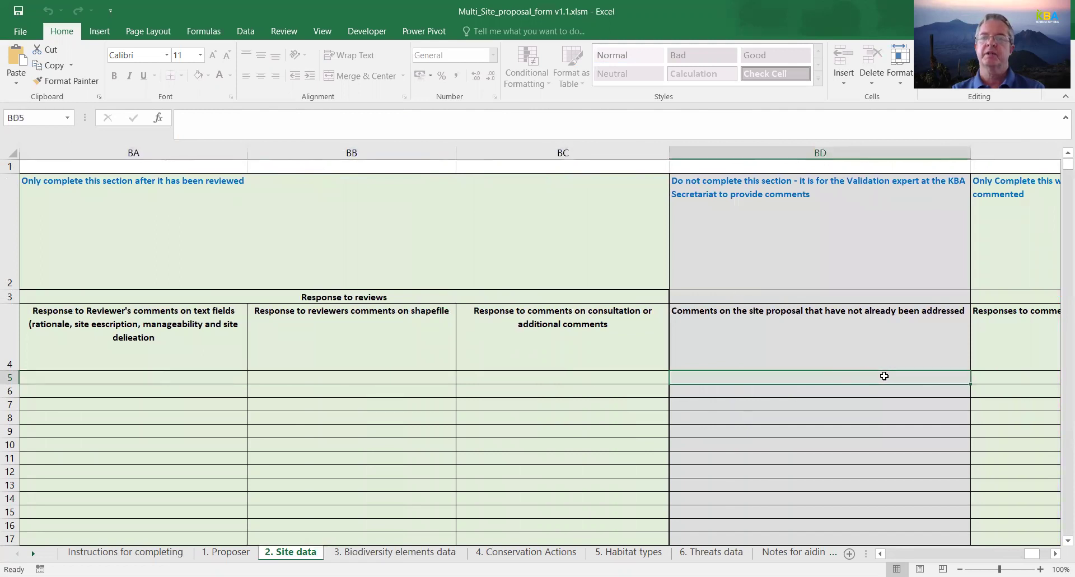
# Check row 5's field for responses to the validation expert and view the choices for the final review result.
pyautogui.press('Left')
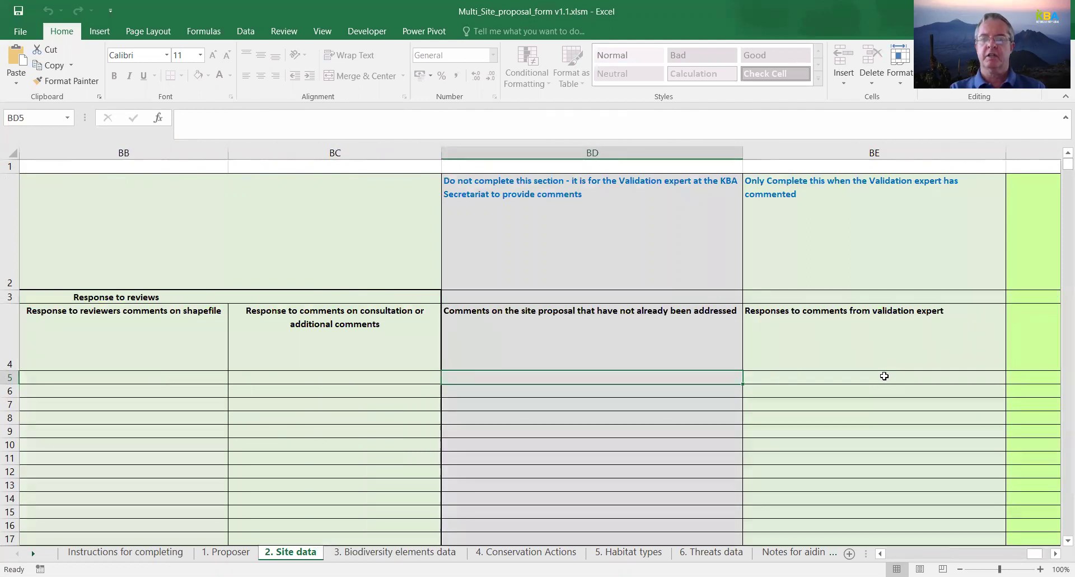
pyautogui.click(884, 376)
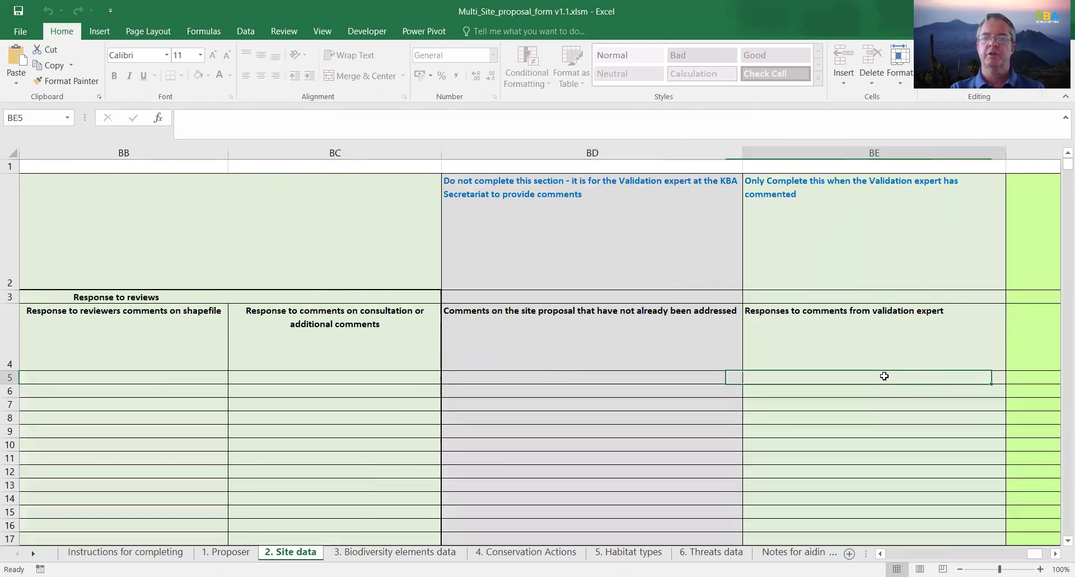
pyautogui.press('Tab')
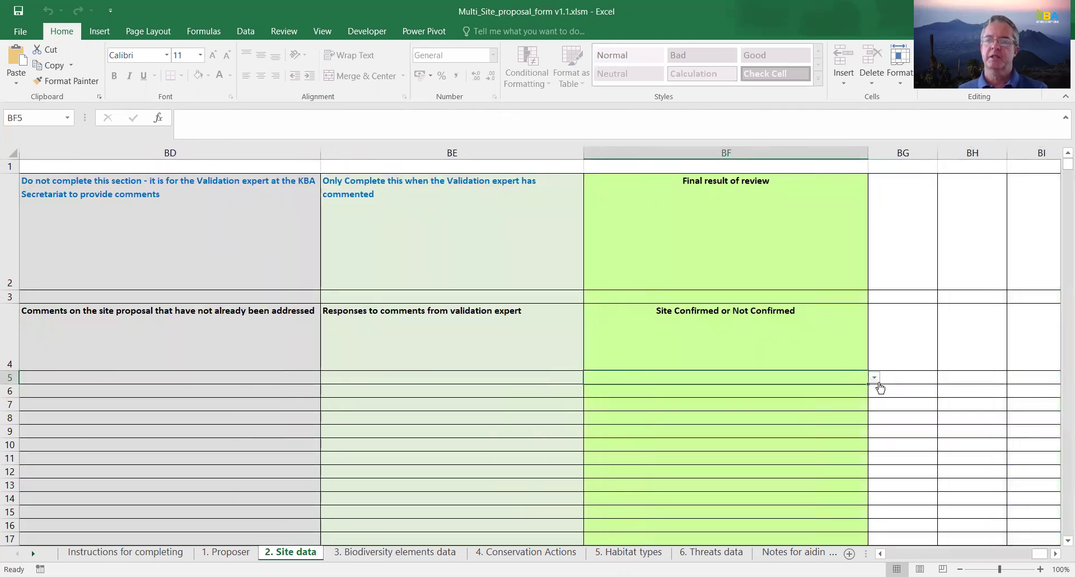
pyautogui.click(874, 378)
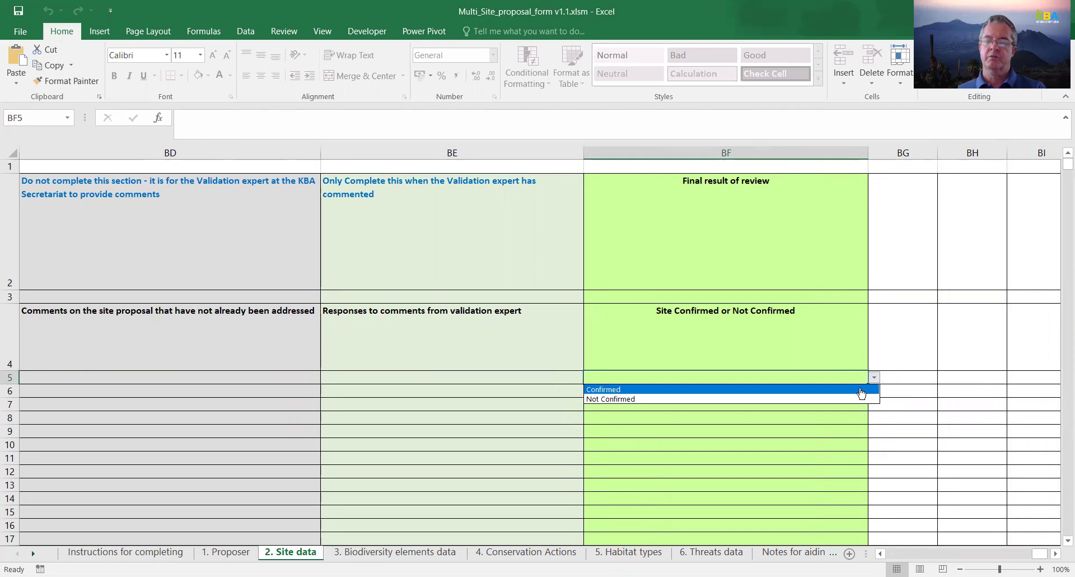
# On the Site data sheet, enter new-site code 1 and the English site name "New site" in row 5.
pyautogui.press('Escape')
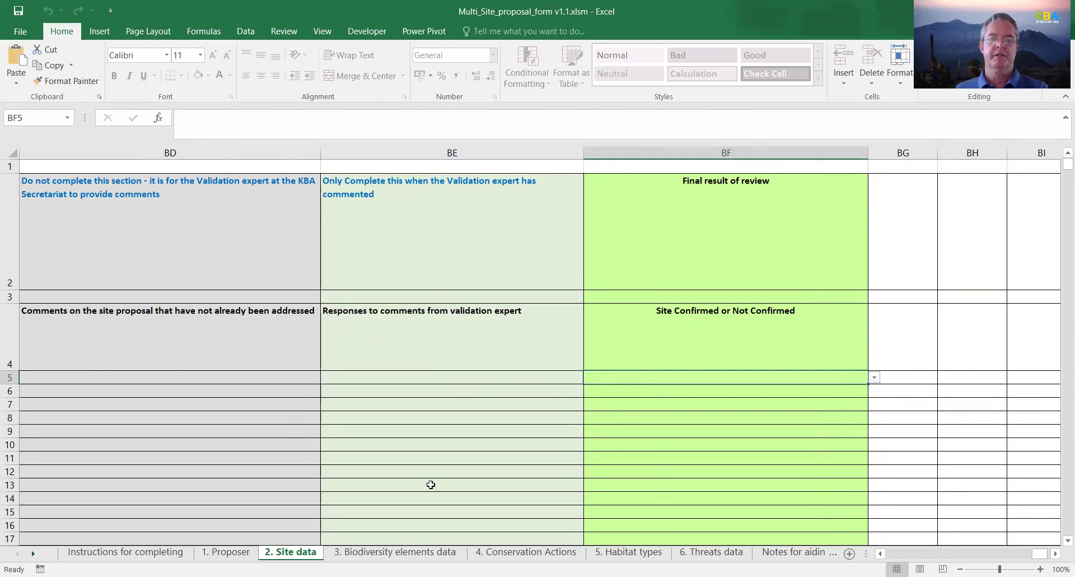
pyautogui.click(392, 554)
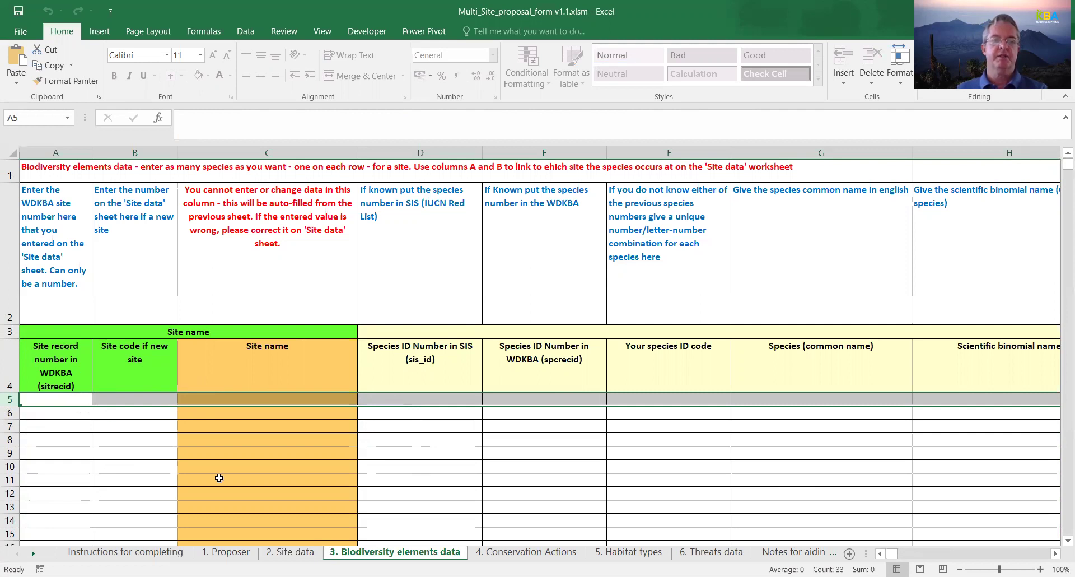
pyautogui.click(280, 554)
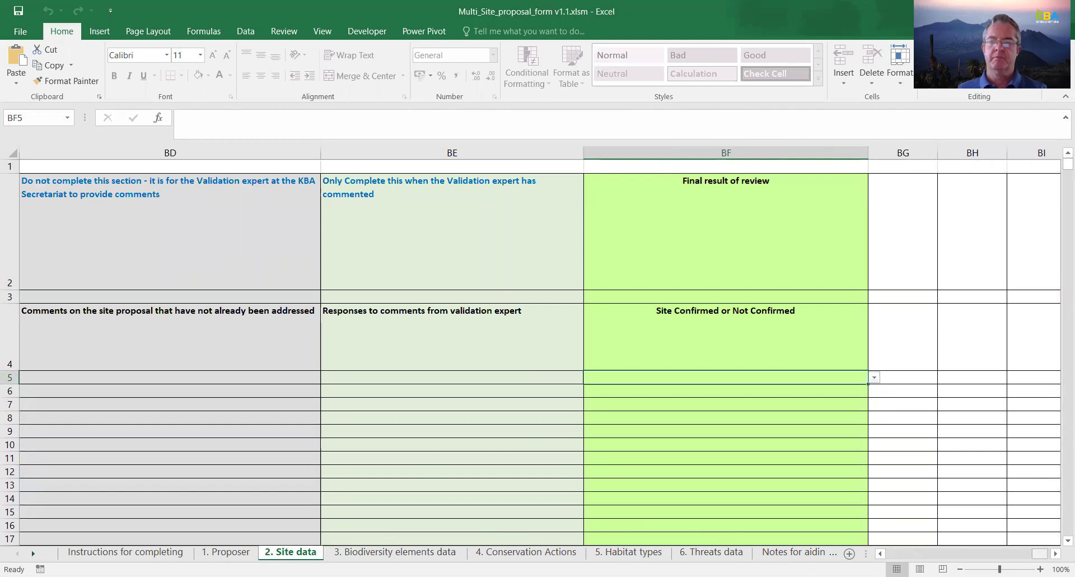
pyautogui.moveTo(1039, 553); pyautogui.dragTo(893, 553)
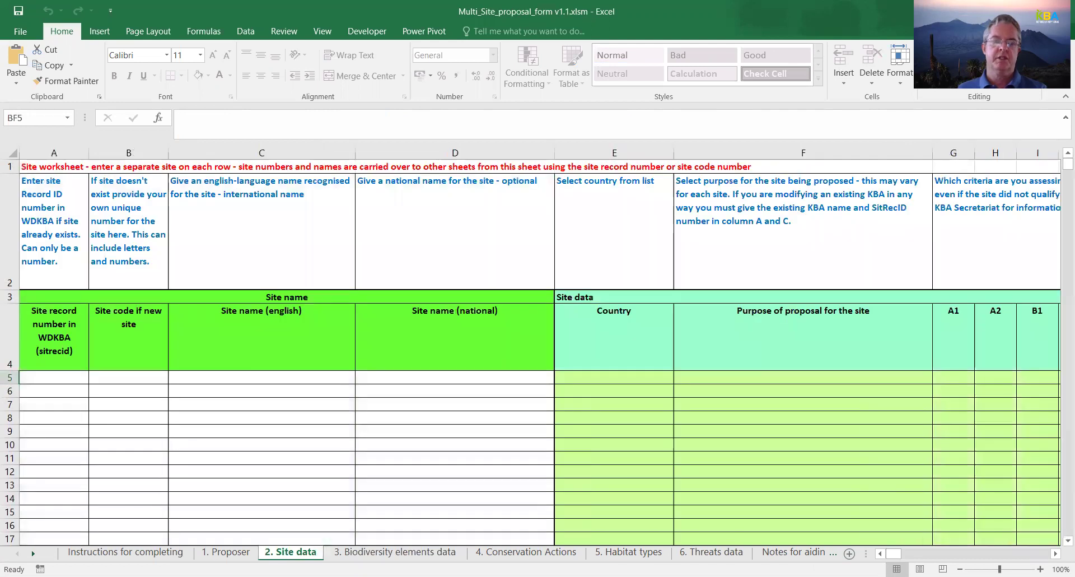
pyautogui.click(121, 377)
pyautogui.write('1')
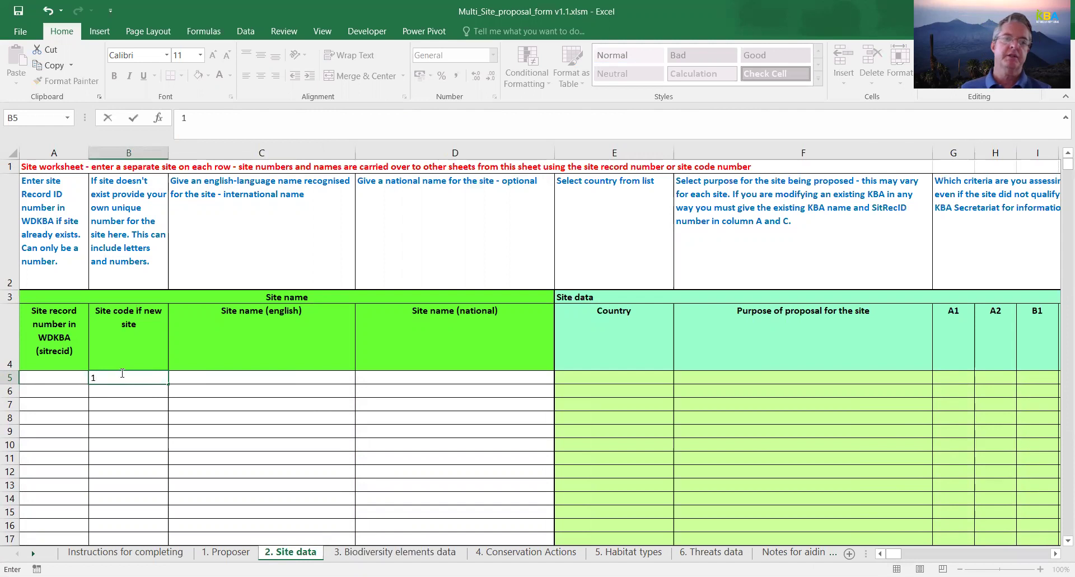
pyautogui.click(183, 379)
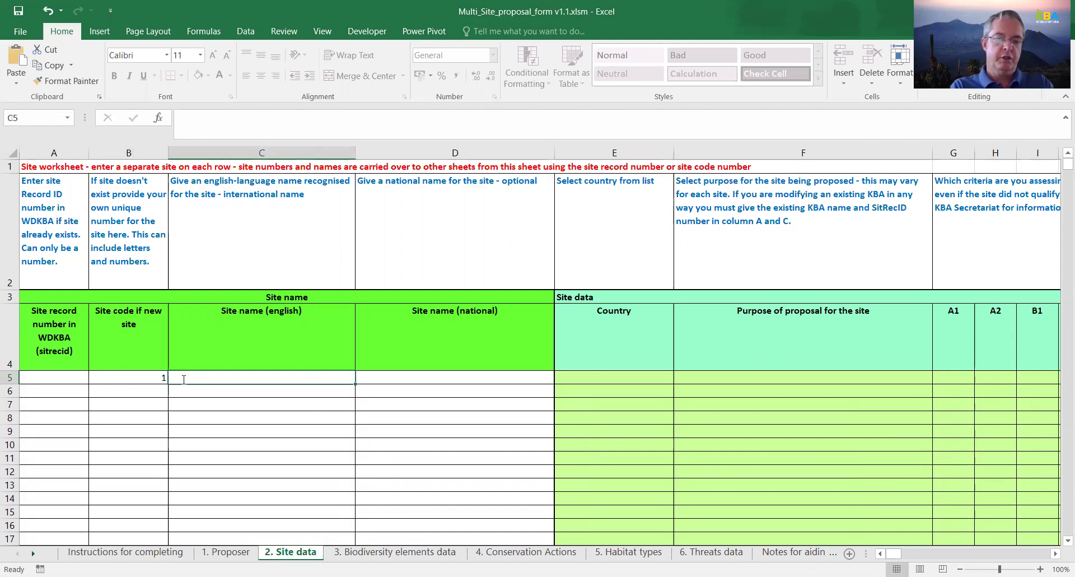
pyautogui.write('New site')
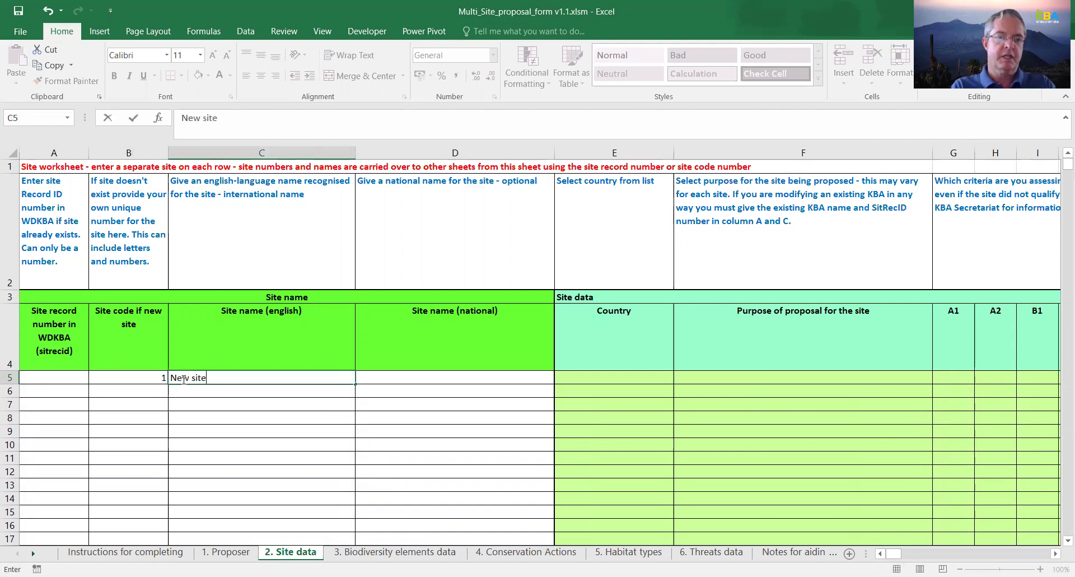
pyautogui.click(179, 408)
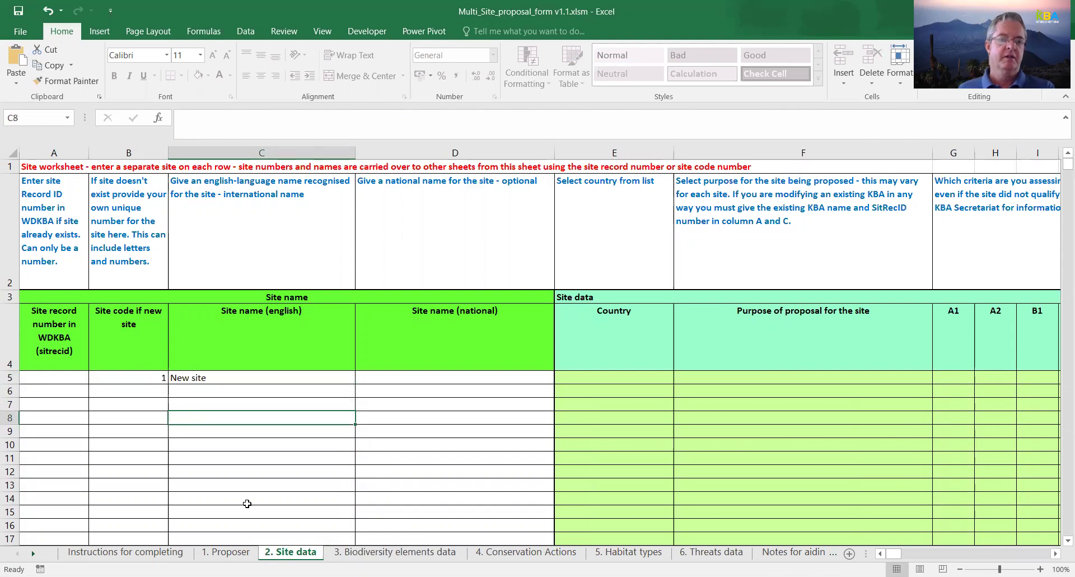
# On the Biodiversity elements data sheet, link rows 5, 6 and 7 to the new site by entering site code 1 in each.
pyautogui.click(361, 553)
pyautogui.click(111, 401)
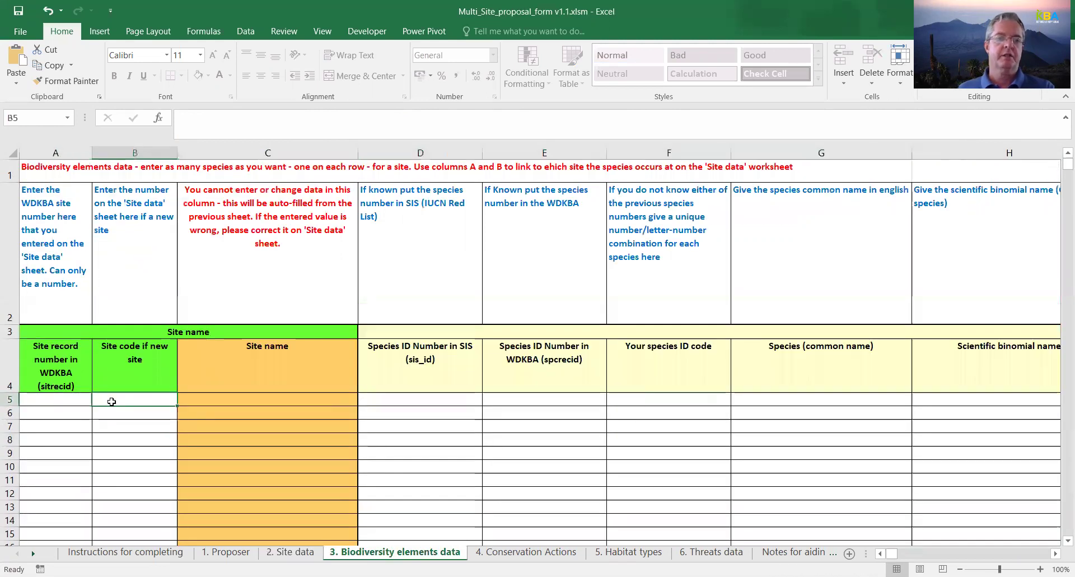
pyautogui.write('1')
pyautogui.click(150, 424)
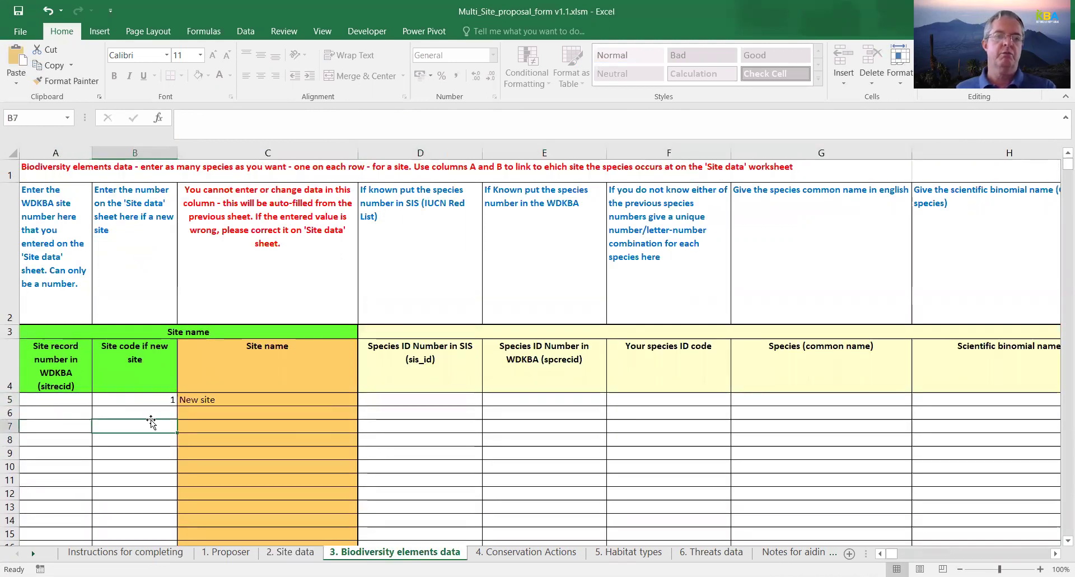
pyautogui.click(157, 399)
pyautogui.click(171, 410)
pyautogui.write('1')
pyautogui.click(176, 424)
pyautogui.write('1')
pyautogui.click(176, 456)
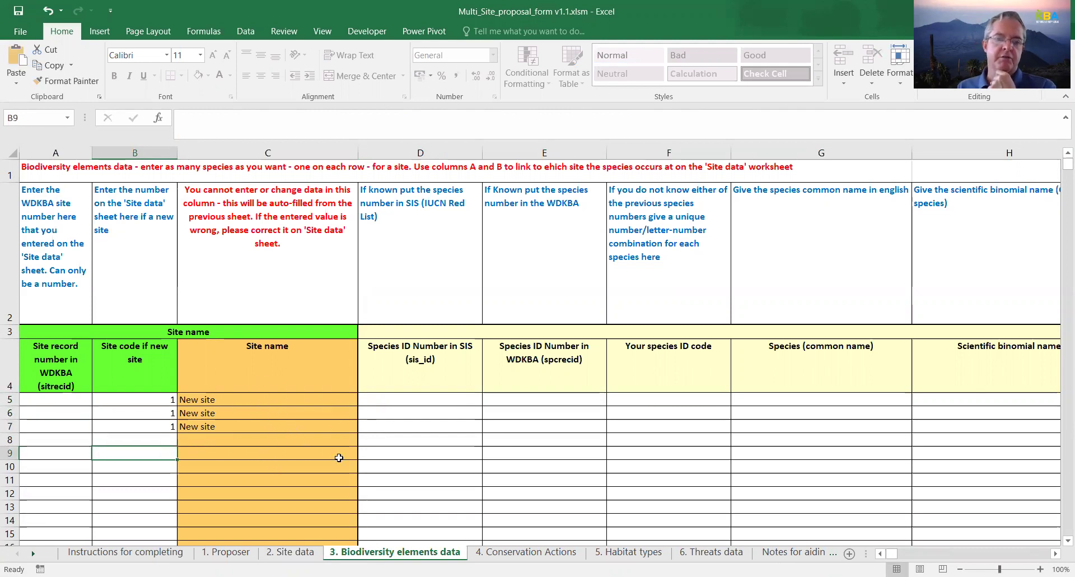
# Examine row 5's species fields, from the SIS and WDKBA species ID numbers through to the common and scientific names.
pyautogui.click(419, 401)
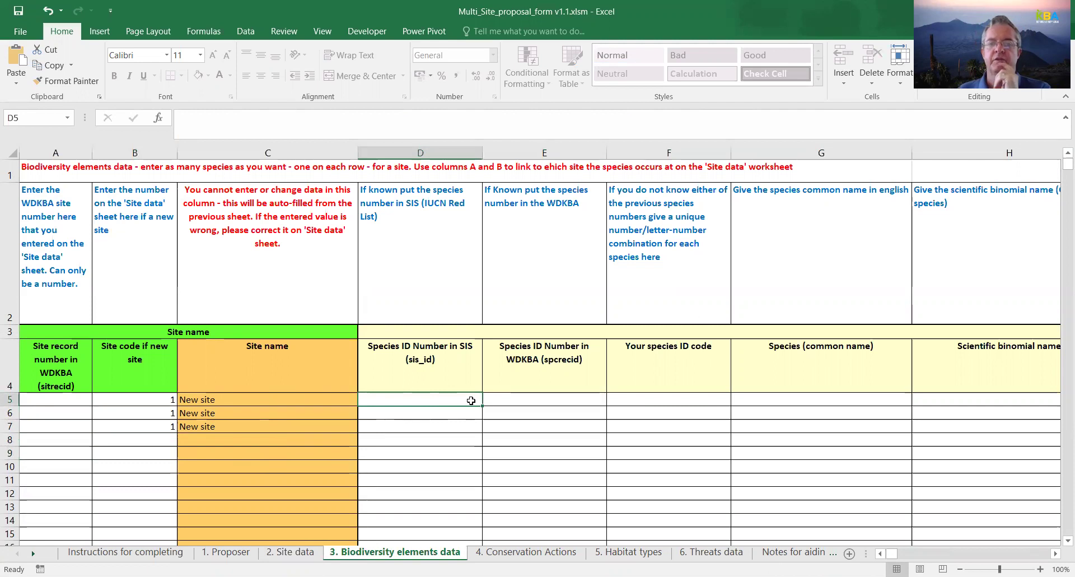
pyautogui.click(524, 398)
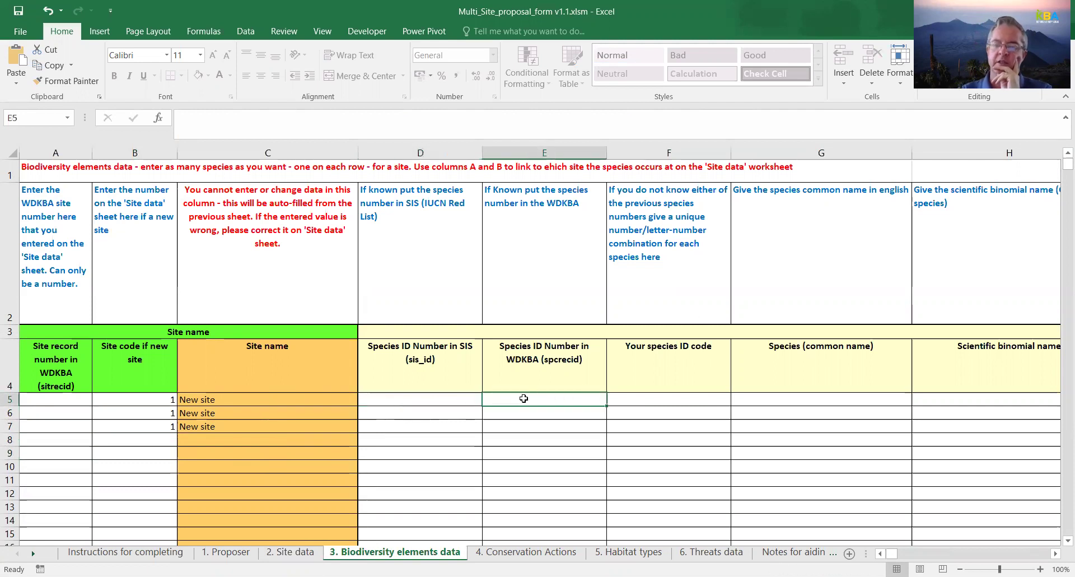
pyautogui.press('Tab')
pyautogui.press('Tab')
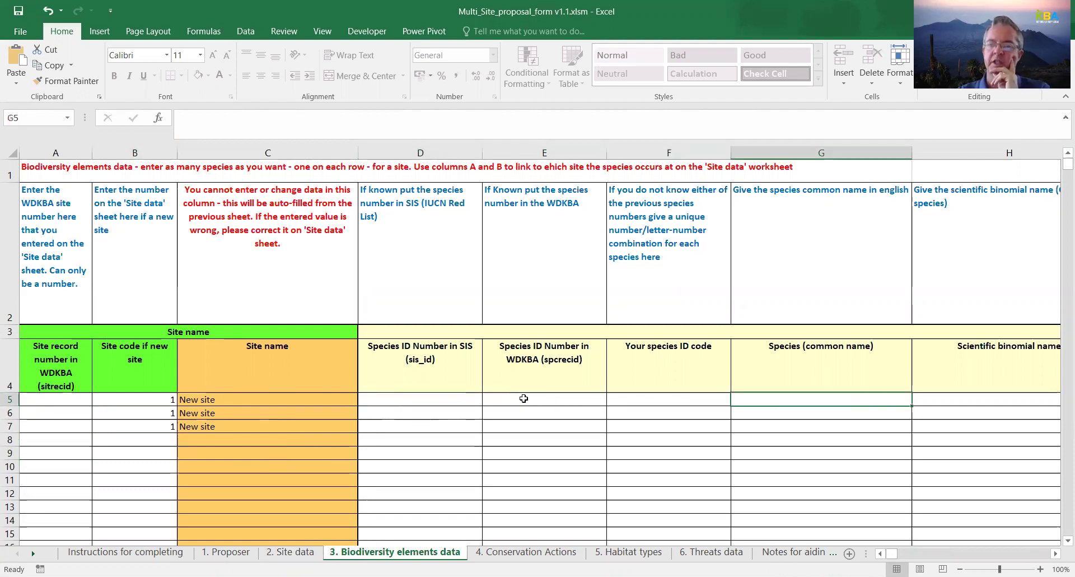
pyautogui.press('Tab')
pyautogui.press('Down')
pyautogui.press('Down')
pyautogui.press('Up')
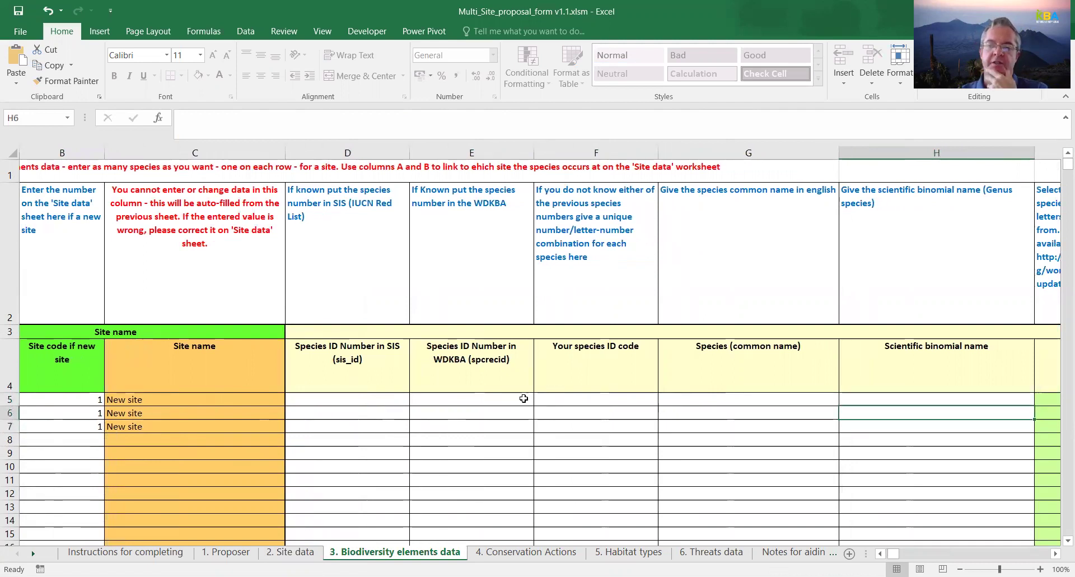
pyautogui.press('Up')
pyautogui.press('Left')
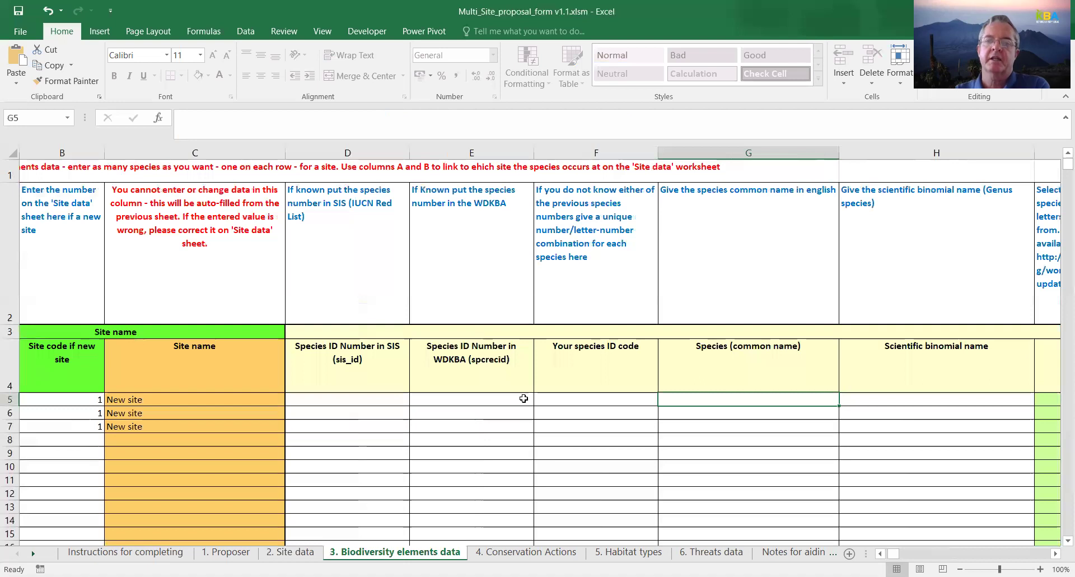
pyautogui.press('Left')
pyautogui.press('Left')
pyautogui.press('Left')
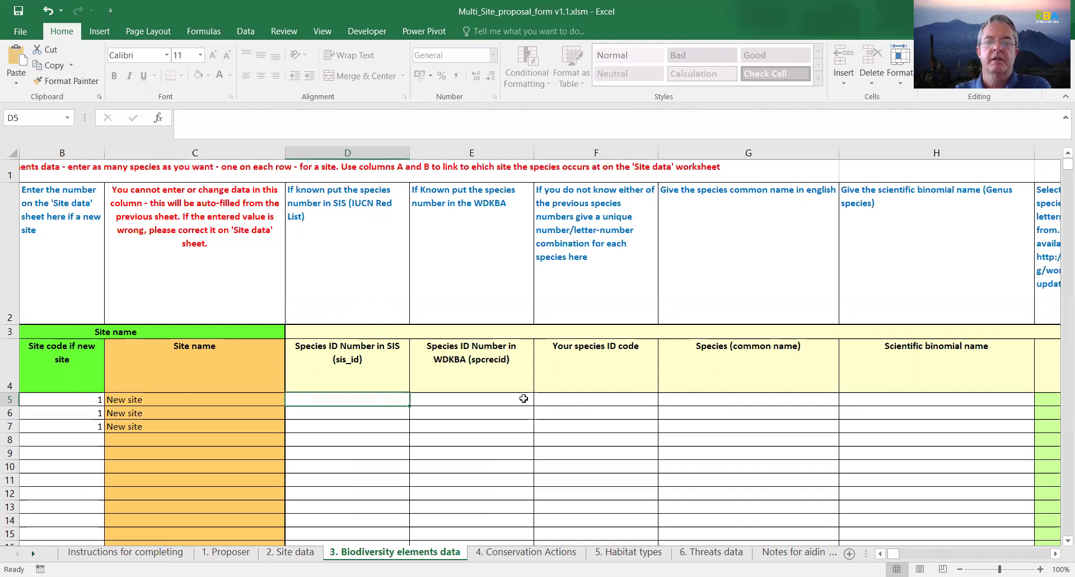
pyautogui.click(524, 398)
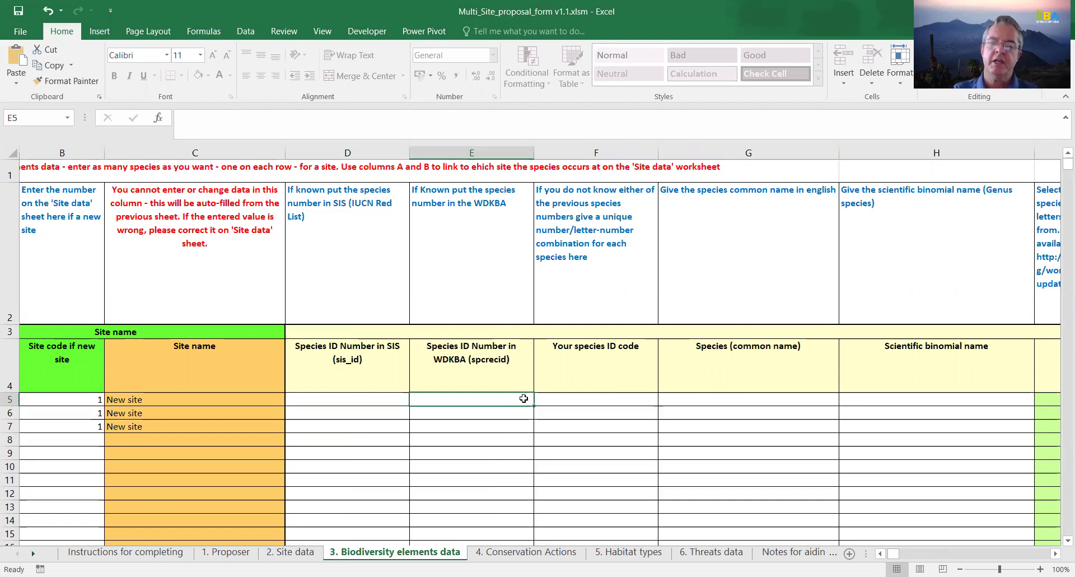
# Identify the species in row 5 with own species ID code 1, common name "species x" and scientific name "species noveau".
pyautogui.press('Tab')
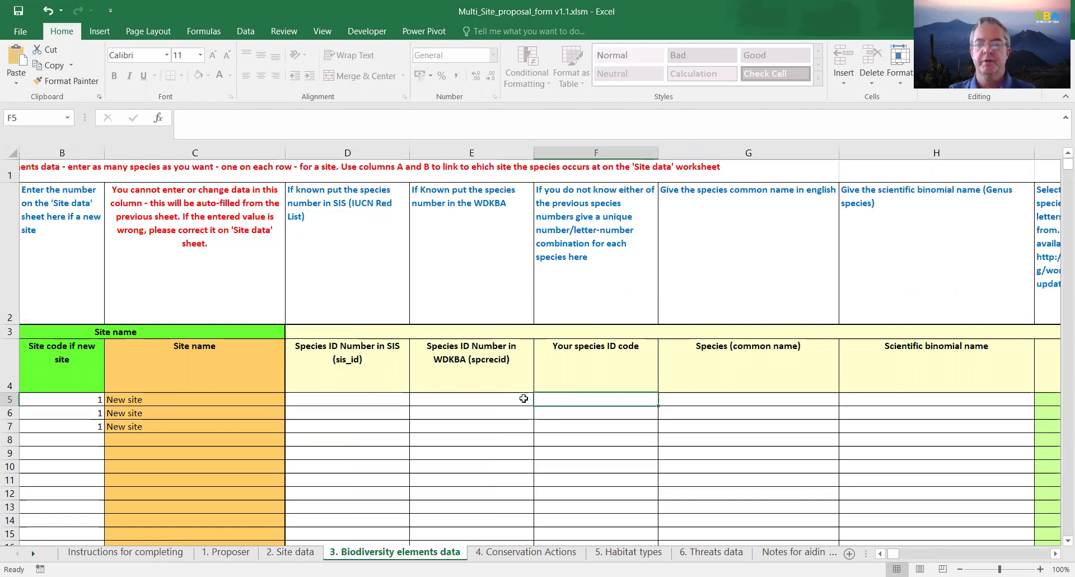
pyautogui.write('1')
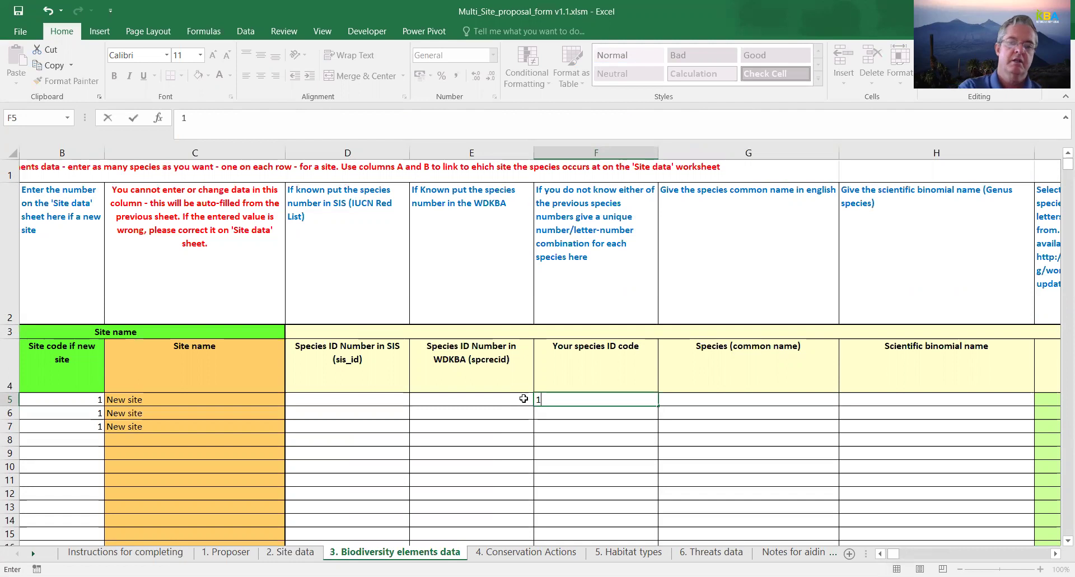
pyautogui.press('Tab')
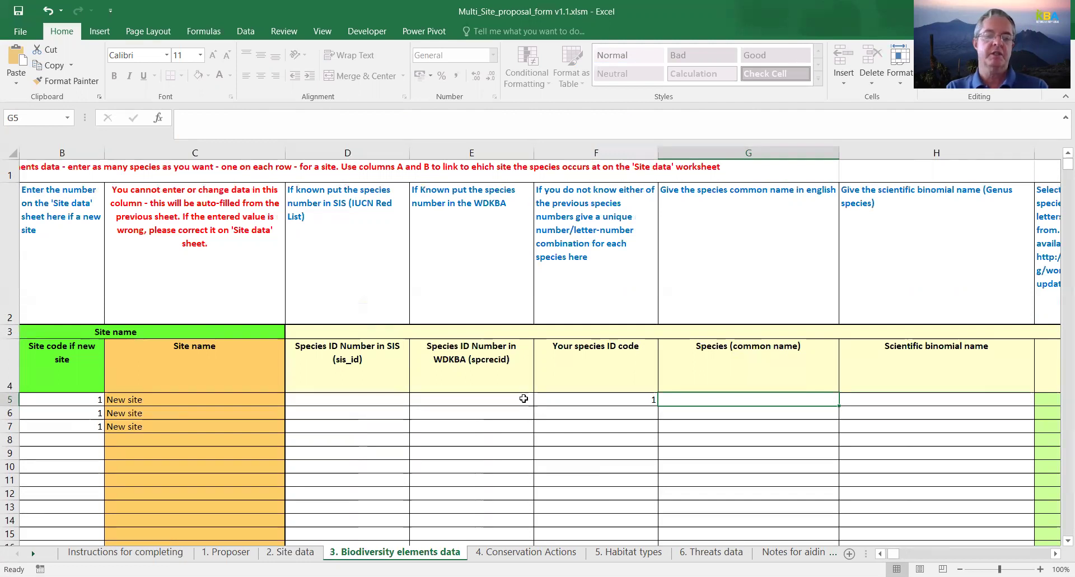
pyautogui.write('species x')
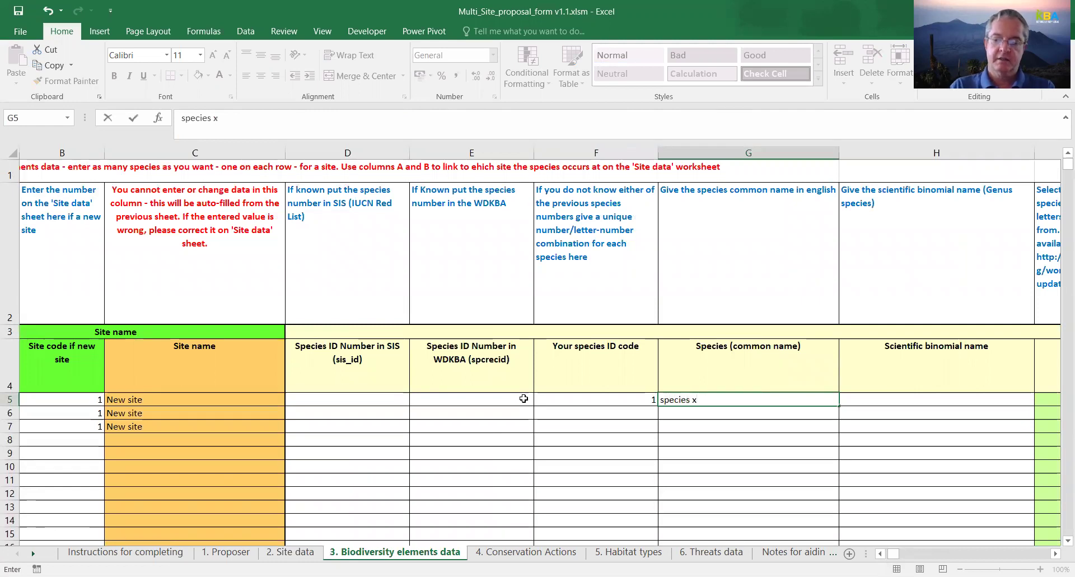
pyautogui.press('Tab')
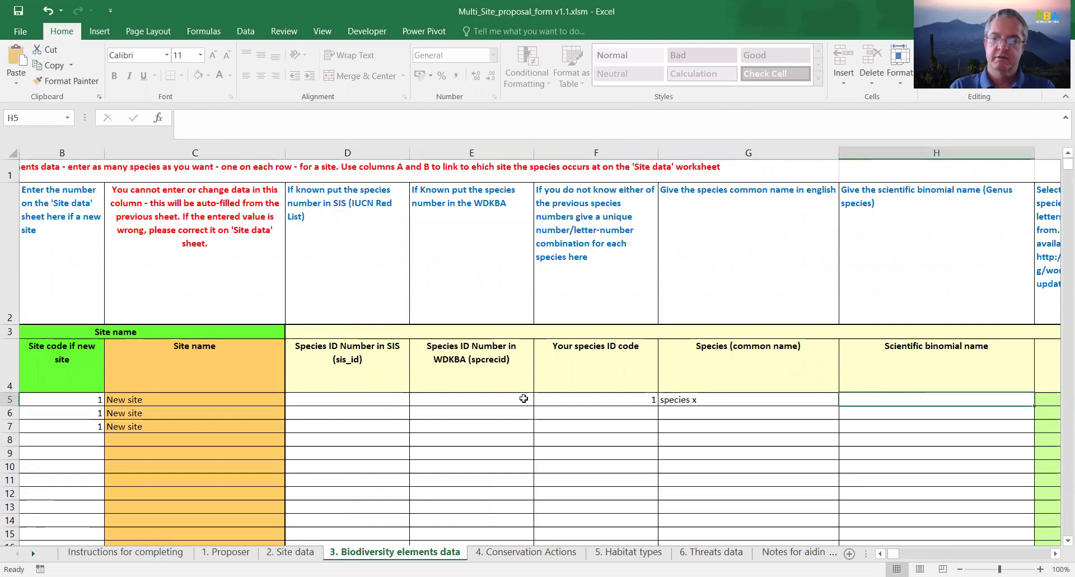
pyautogui.write('spec')
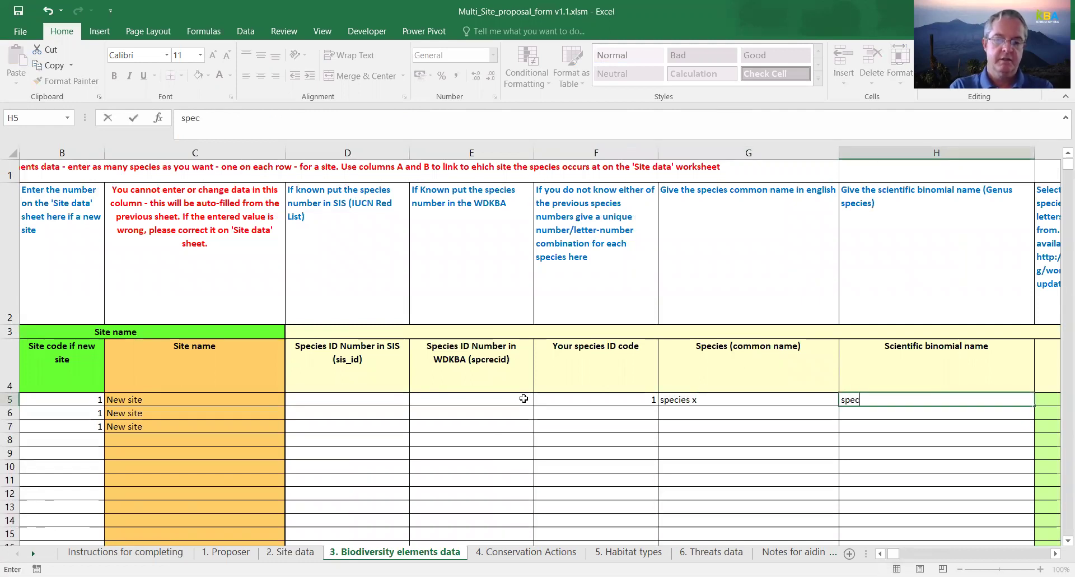
pyautogui.write('ies noveau')
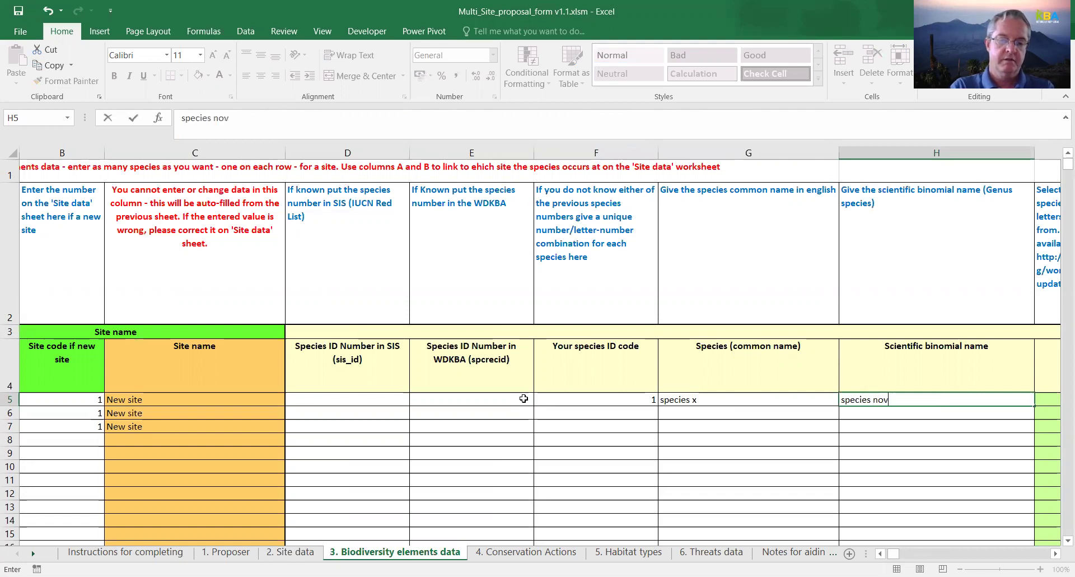
pyautogui.press('Tab')
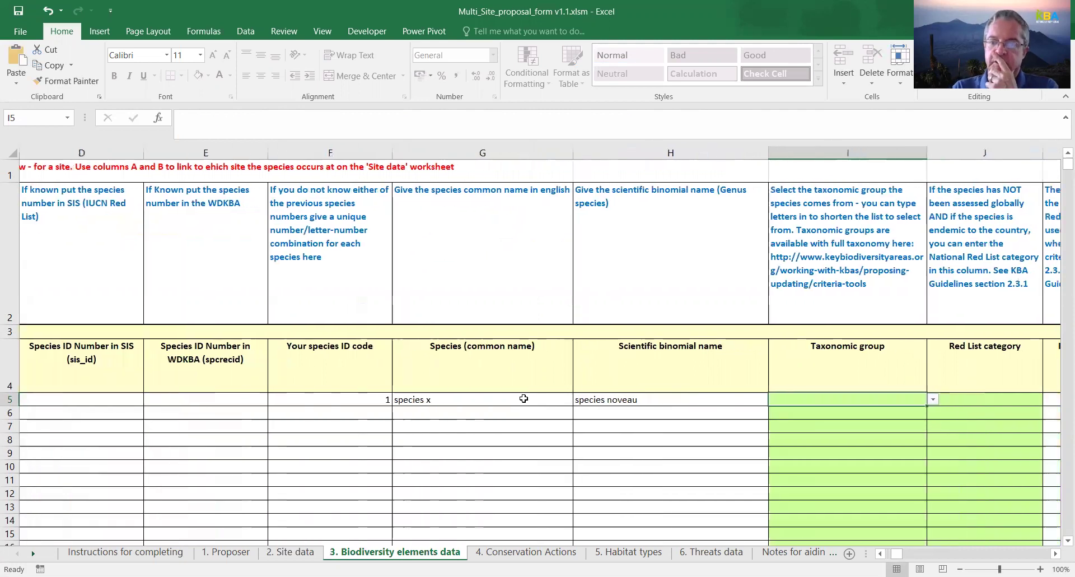
# Set the taxonomic group of species x to Mammalia, narrowing the choices with the letters "mam".
pyautogui.click(933, 399)
pyautogui.moveTo(932, 420)
pyautogui.mouseDown()
pyautogui.moveTo(931, 469)
pyautogui.moveTo(934, 413)
pyautogui.mouseUp()
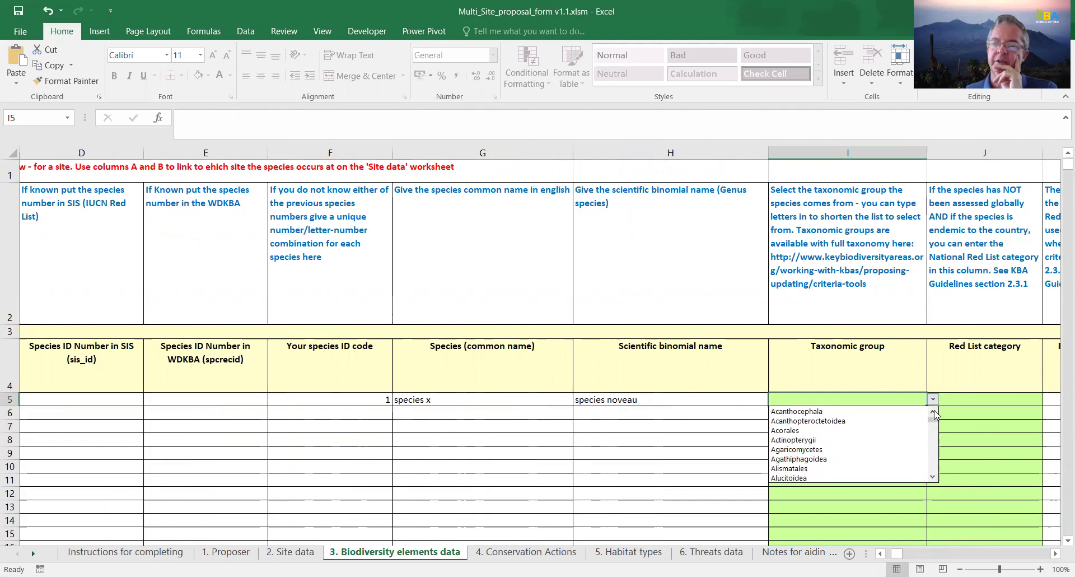
pyautogui.click(861, 398)
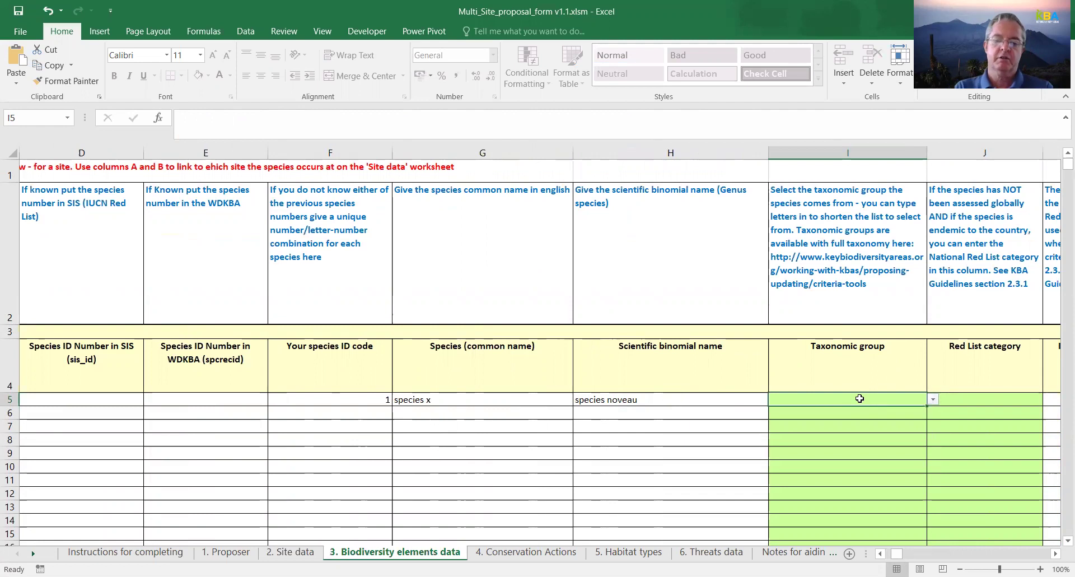
pyautogui.write('mam')
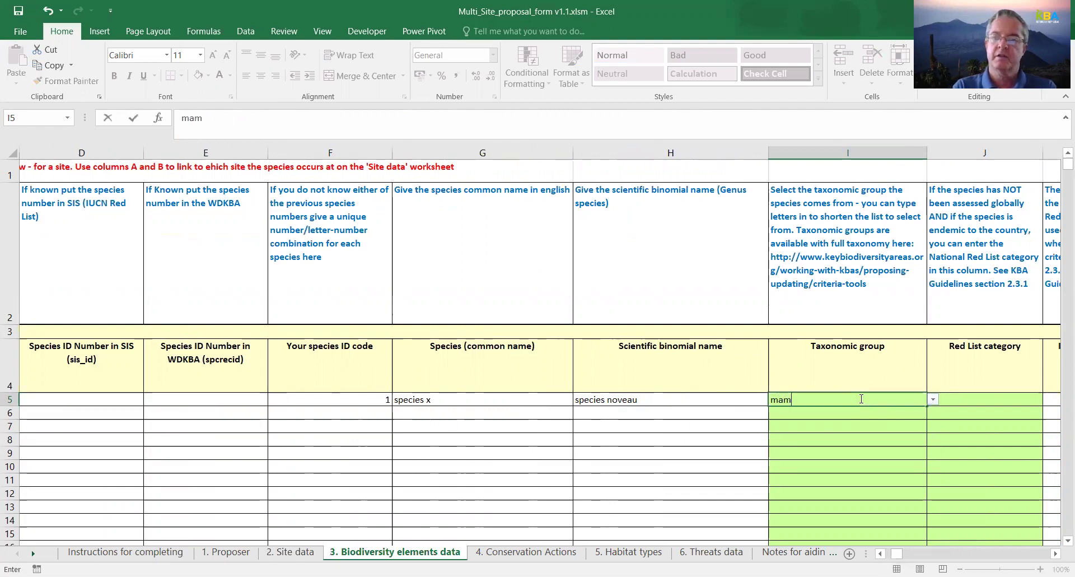
pyautogui.click(933, 400)
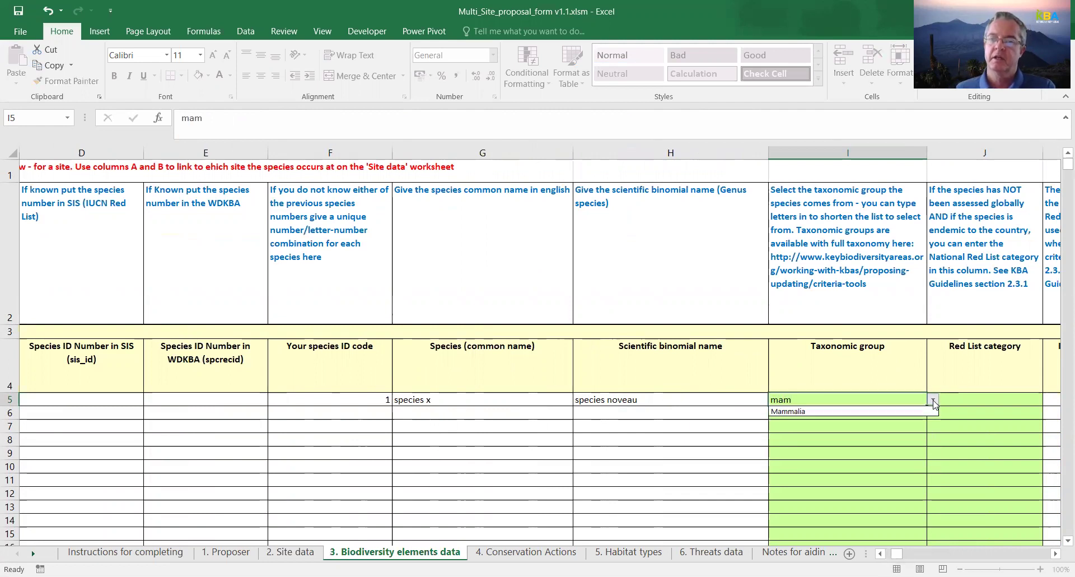
pyautogui.click(905, 411)
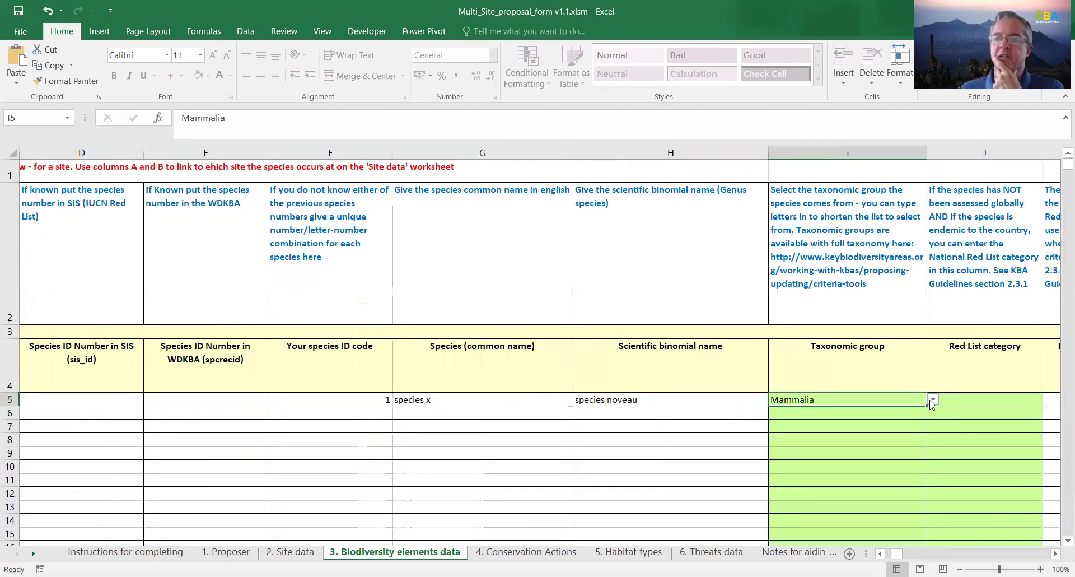
# Set the Red List category of species x to Not assessed.
pyautogui.click(1000, 407)
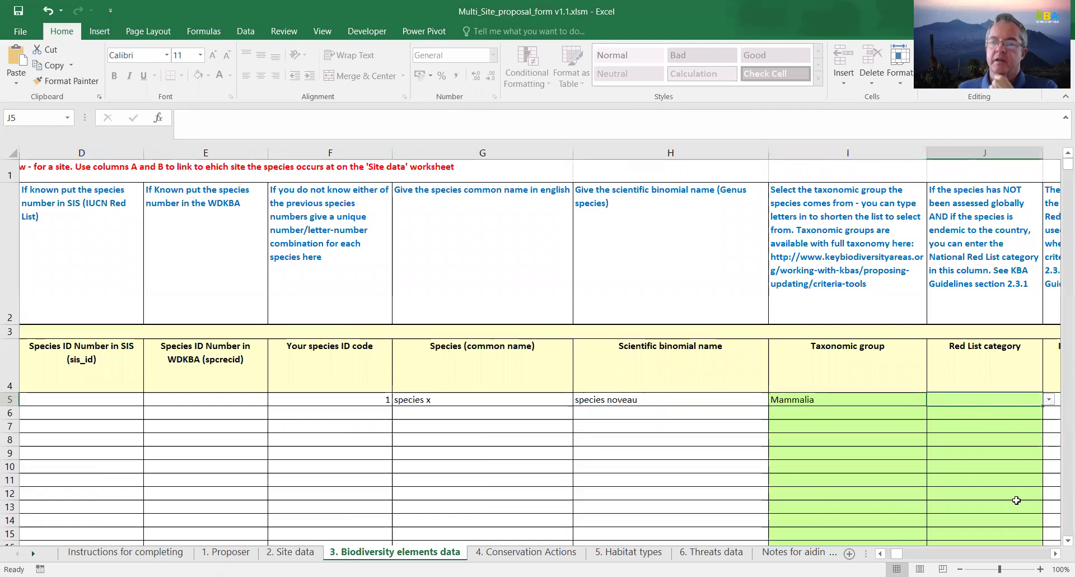
pyautogui.click(1055, 553)
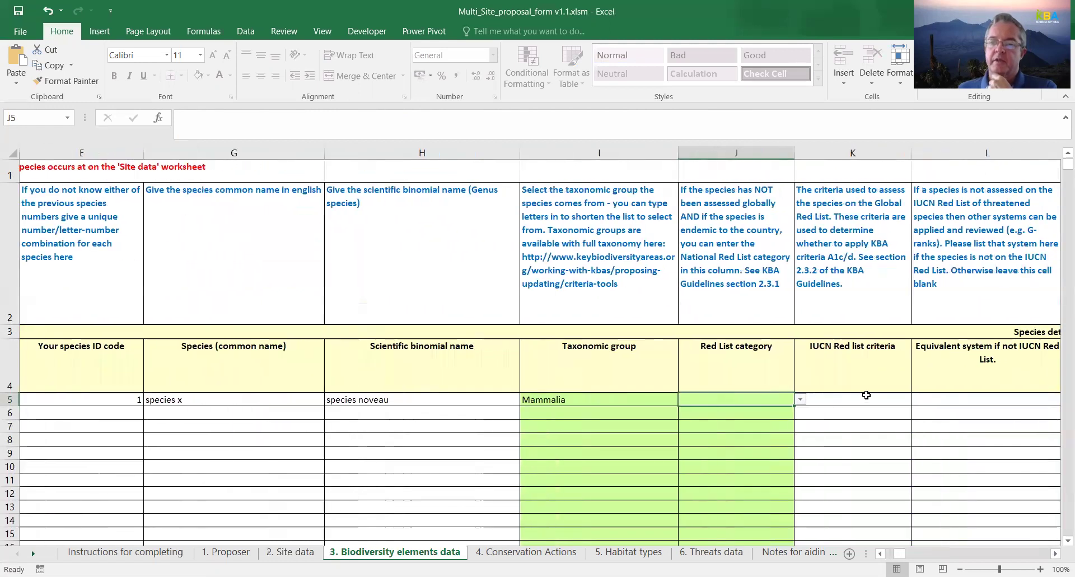
pyautogui.click(800, 400)
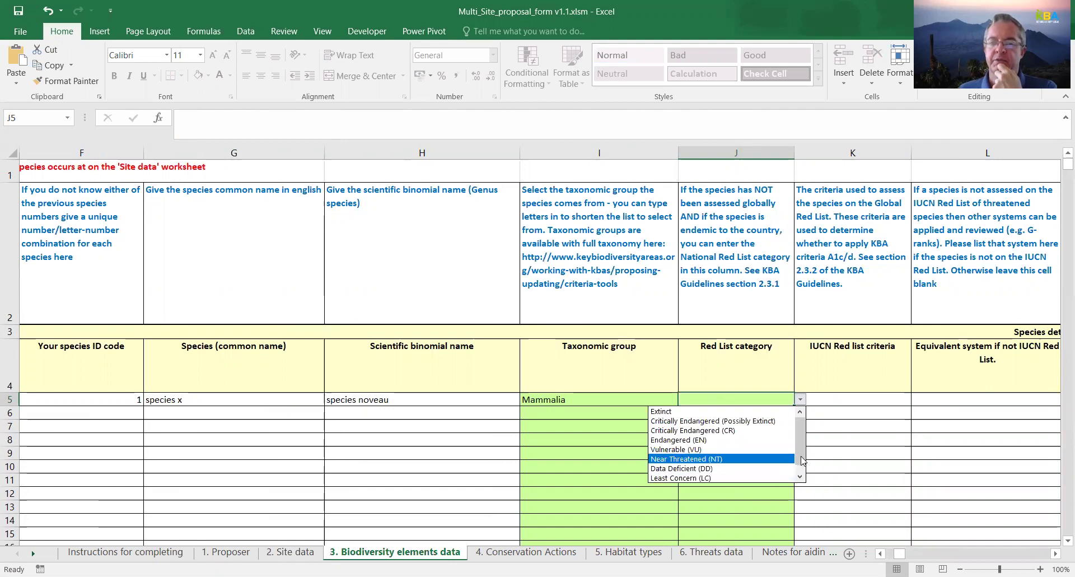
pyautogui.scroll(-1, 761, 479)
pyautogui.click(759, 478)
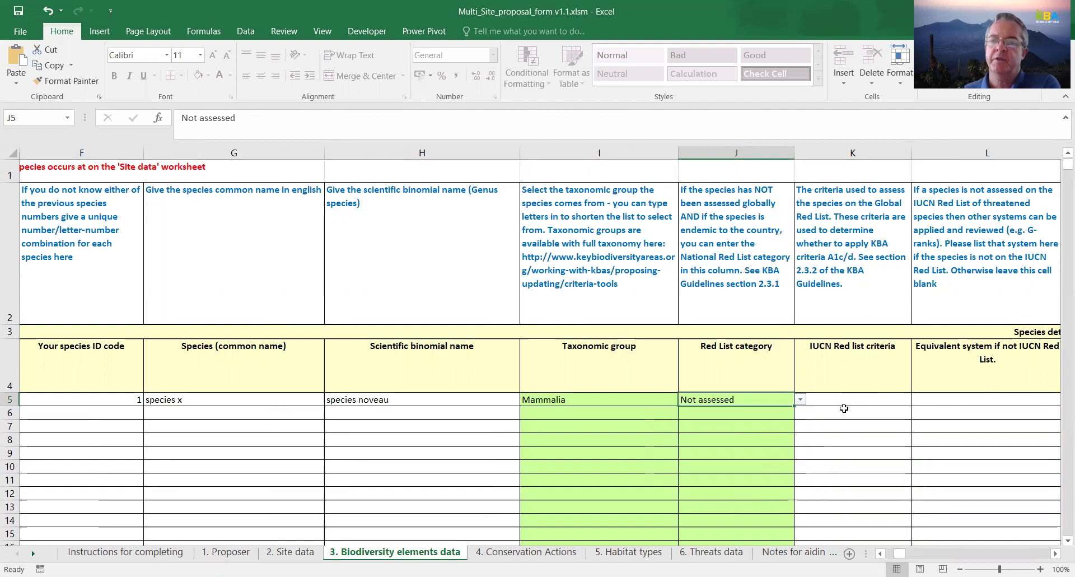
# Change the Red List category of species x to Vulnerable (VU).
pyautogui.click(800, 400)
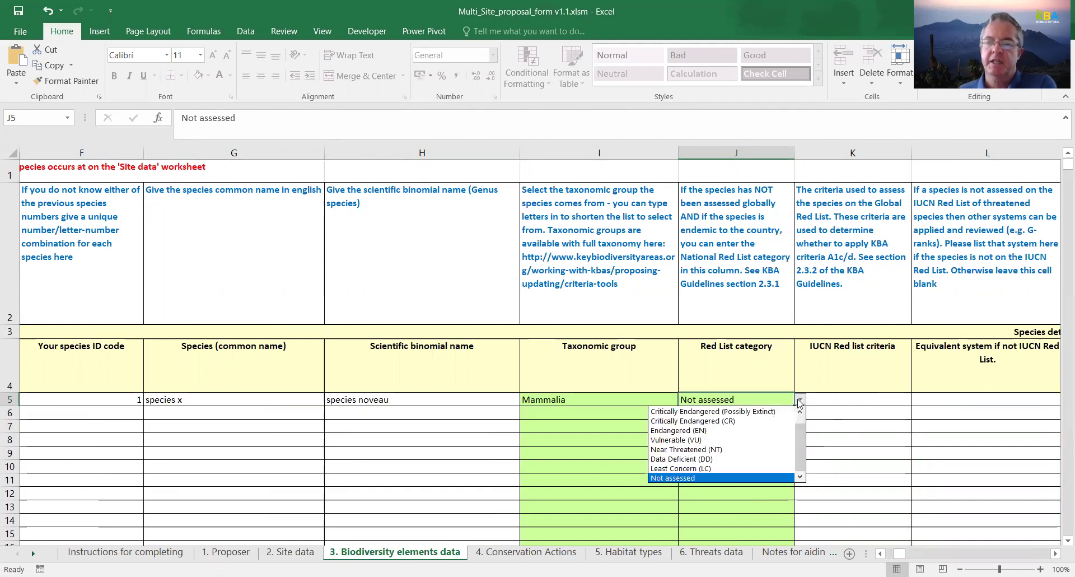
pyautogui.click(763, 442)
pyautogui.click(847, 398)
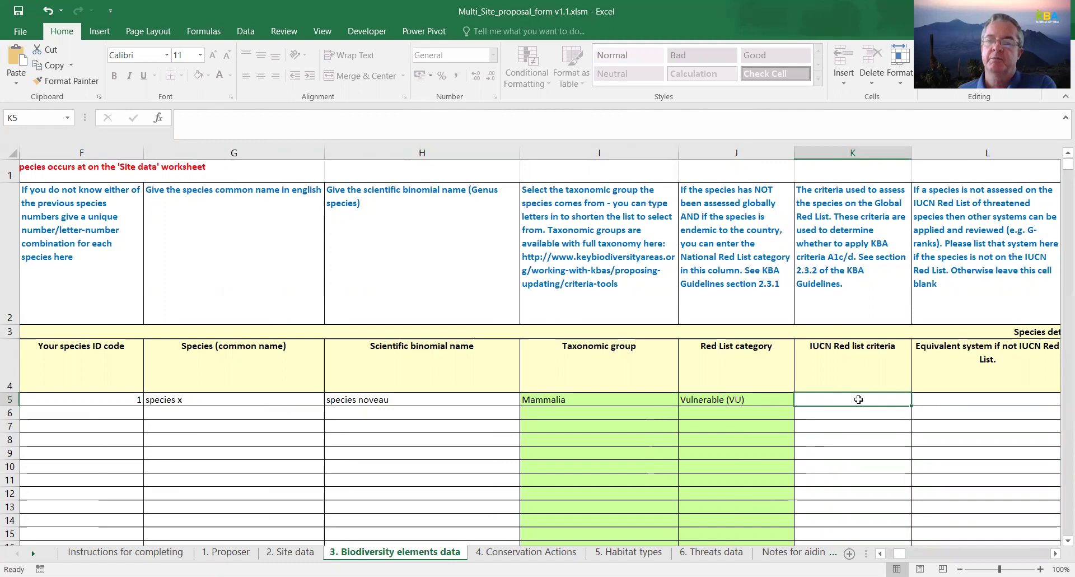
# Examine row 5's IUCN Red List criteria and equivalent system fields in relation to the Red List category.
pyautogui.click(933, 395)
pyautogui.press('Tab')
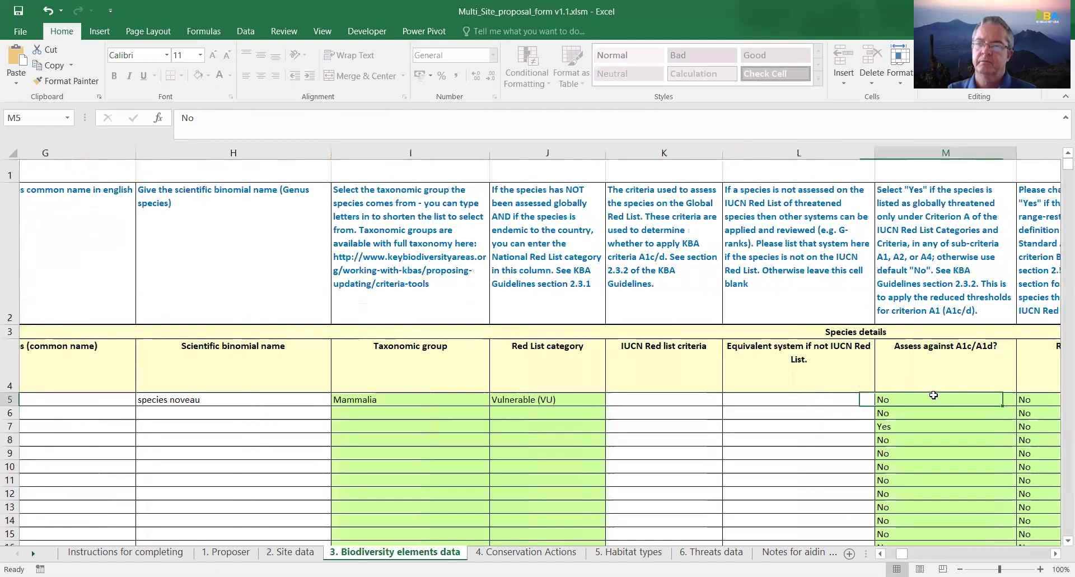
pyautogui.hotkey('shift', 'Tab')
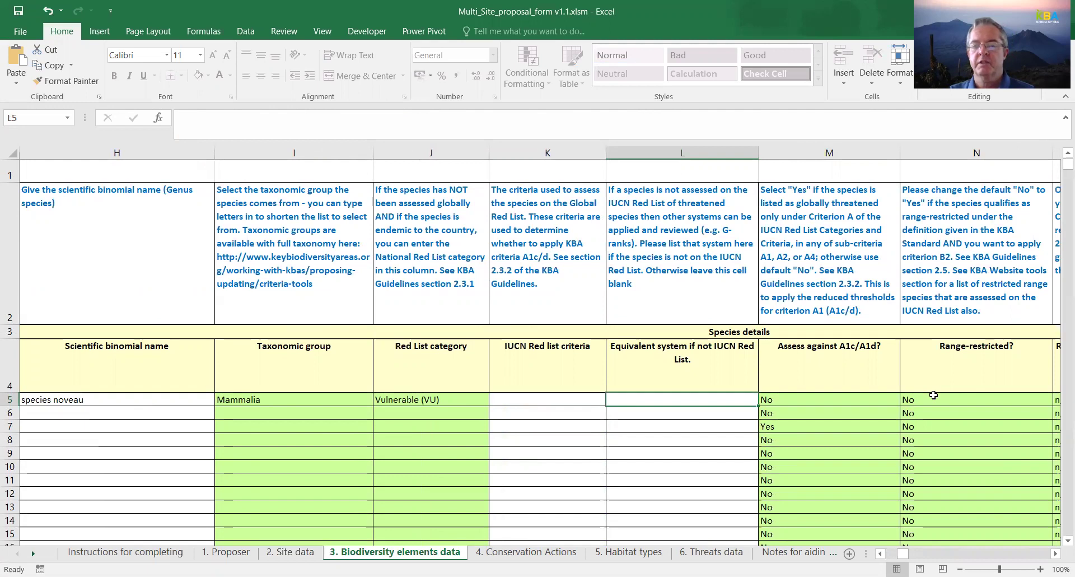
pyautogui.press('Left')
pyautogui.press('Left')
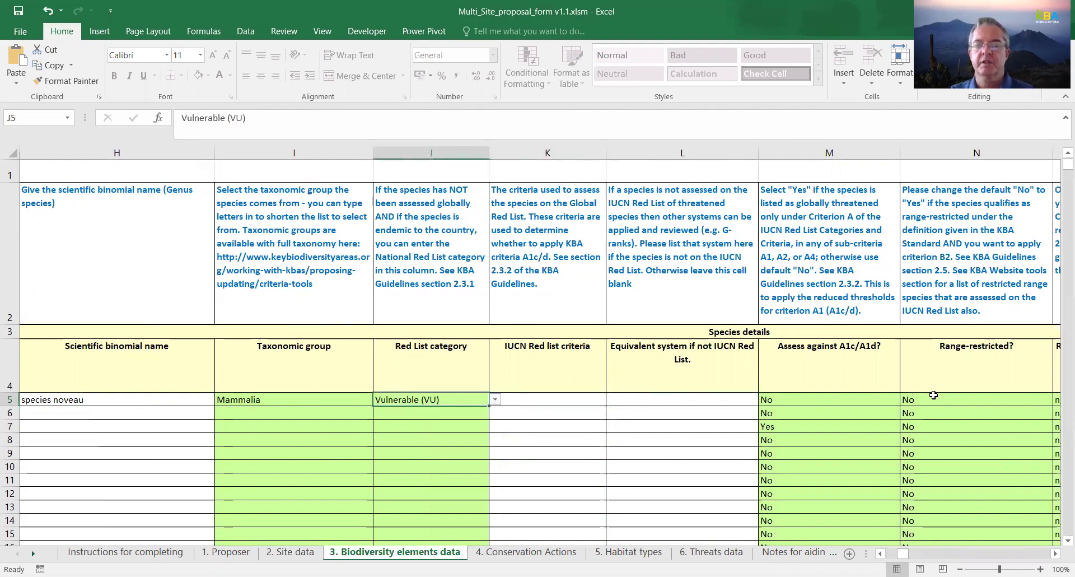
pyautogui.press('Right')
pyautogui.press('Right')
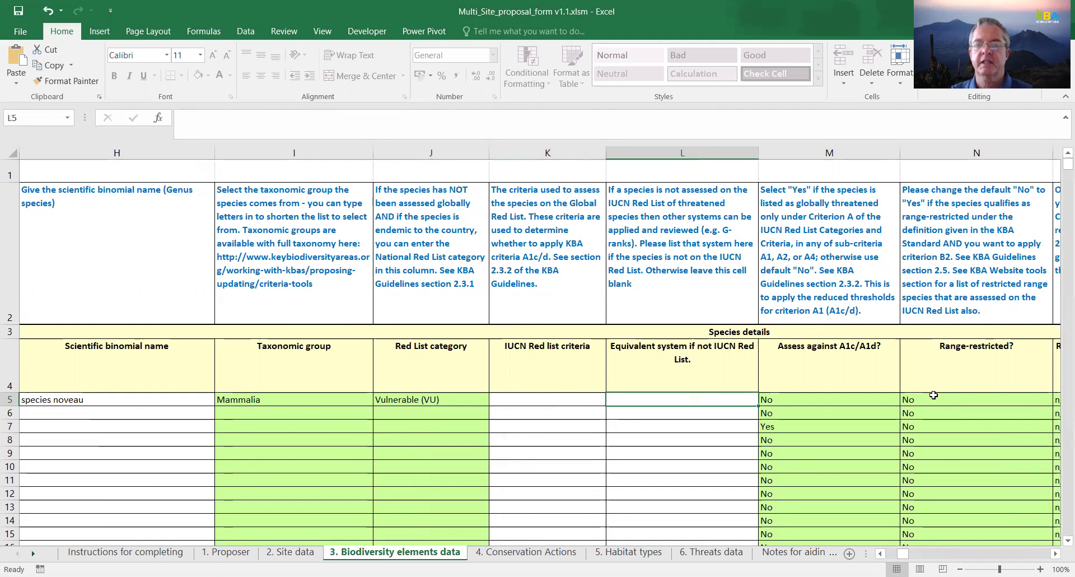
pyautogui.press('Left')
pyautogui.press('Right')
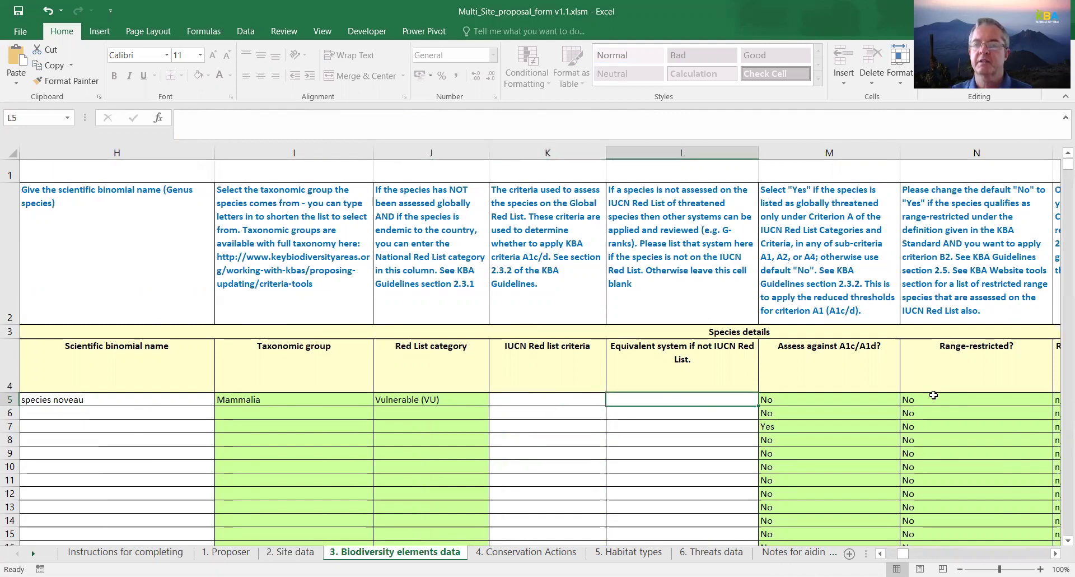
# Examine the choices for assessing species x against A1c/A1d, leaving the default selected.
pyautogui.press('Right')
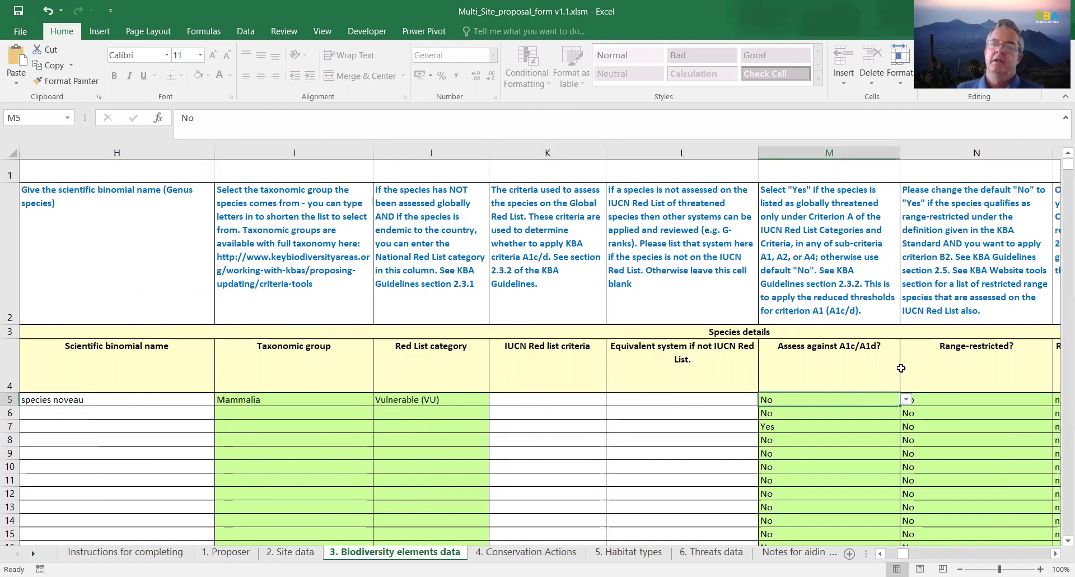
pyautogui.click(859, 372)
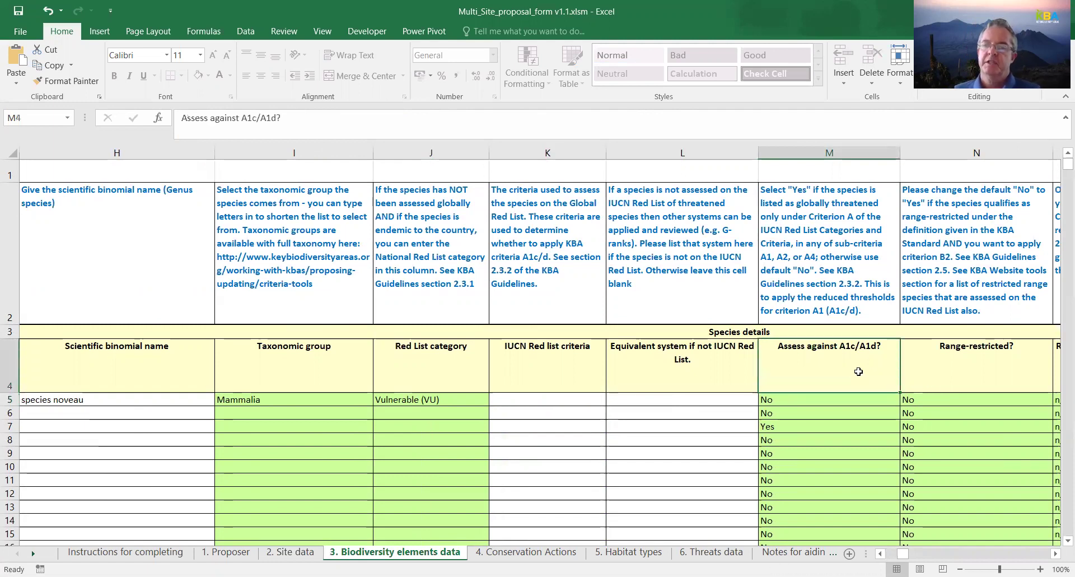
pyautogui.click(883, 399)
pyautogui.click(905, 399)
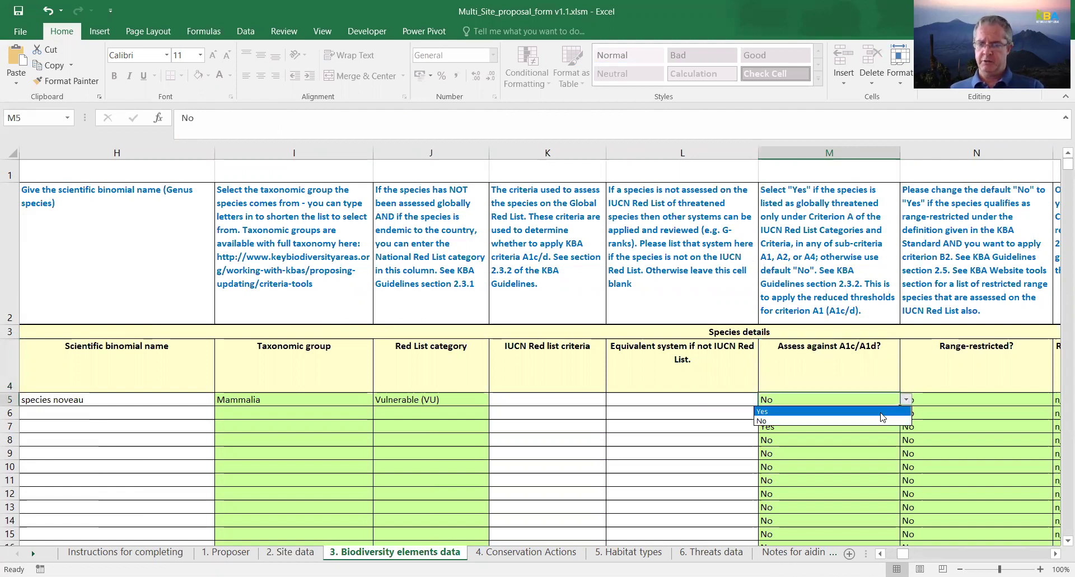
pyautogui.press('Escape')
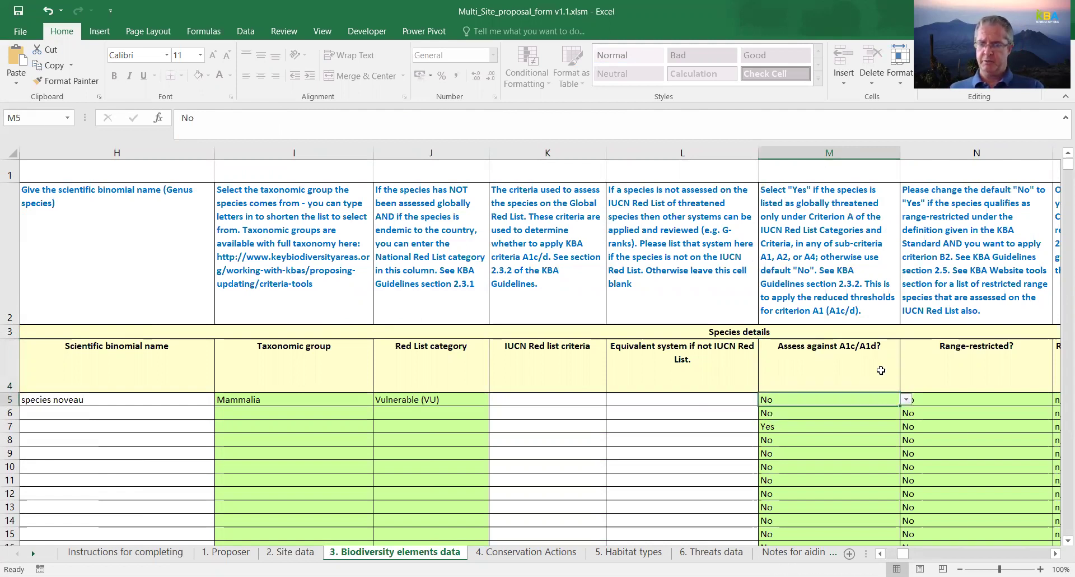
# Examine the choices for whether species x is range-restricted, leaving the default selected.
pyautogui.click(933, 398)
pyautogui.press('Right')
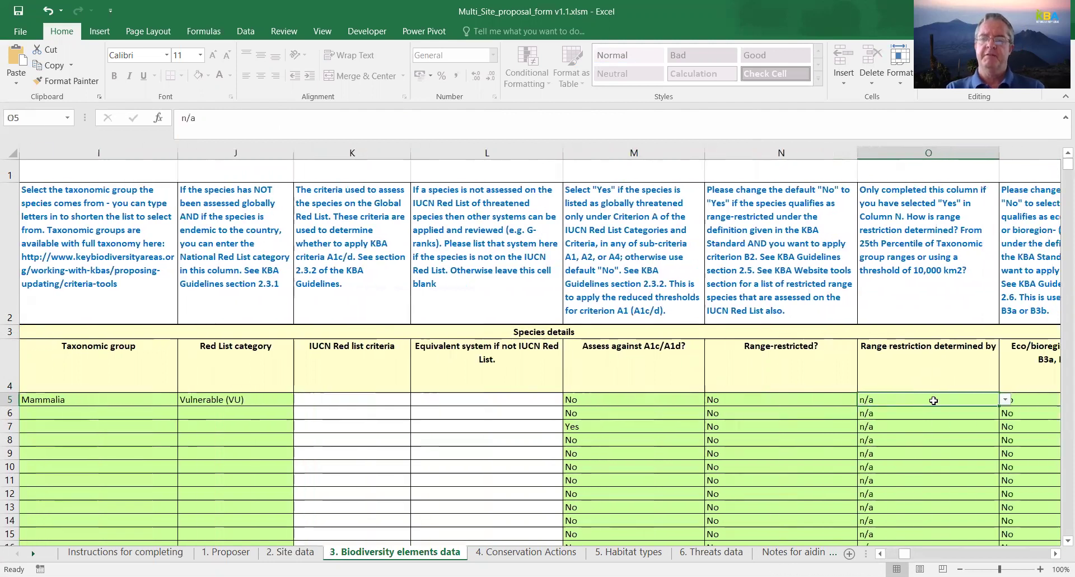
pyautogui.press('Left')
pyautogui.press('Left')
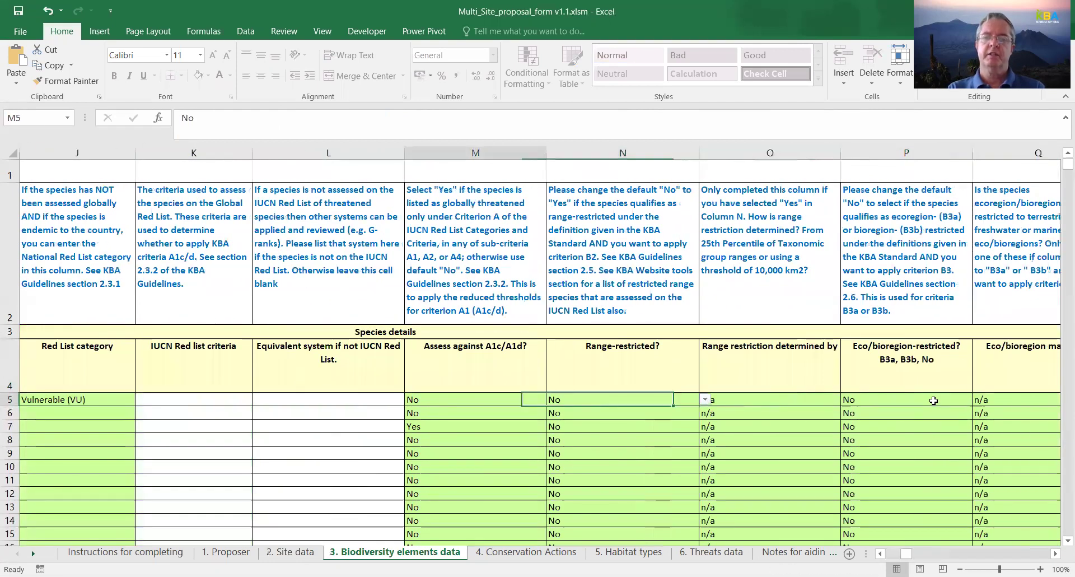
pyautogui.click(674, 400)
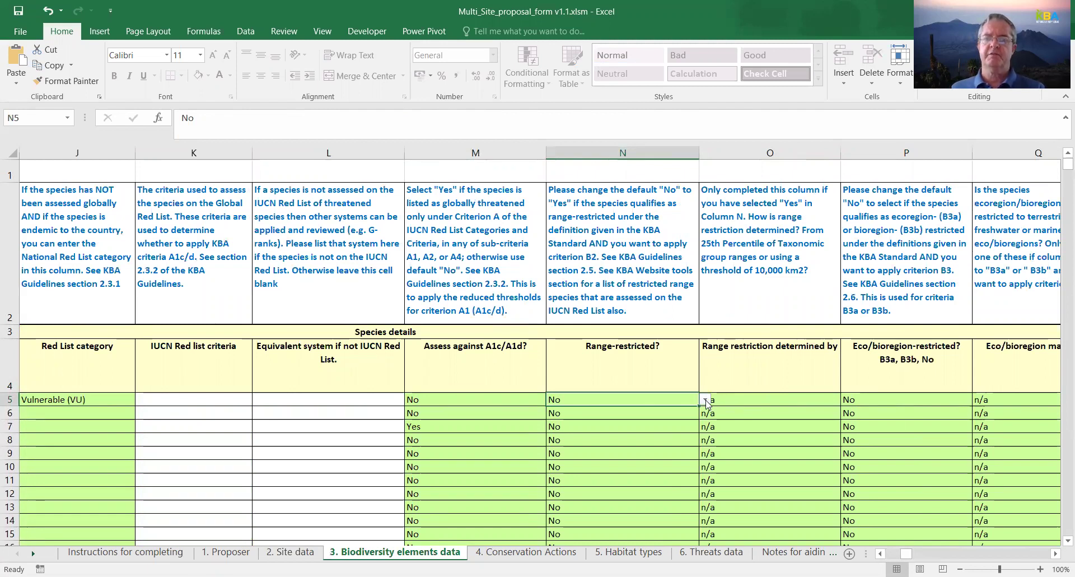
pyautogui.click(707, 400)
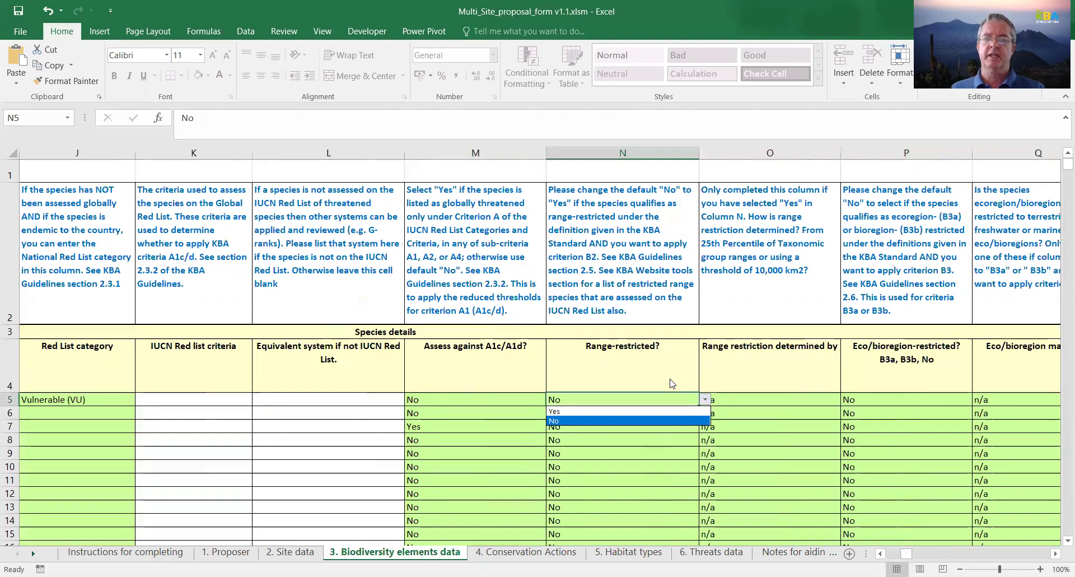
pyautogui.press('Escape')
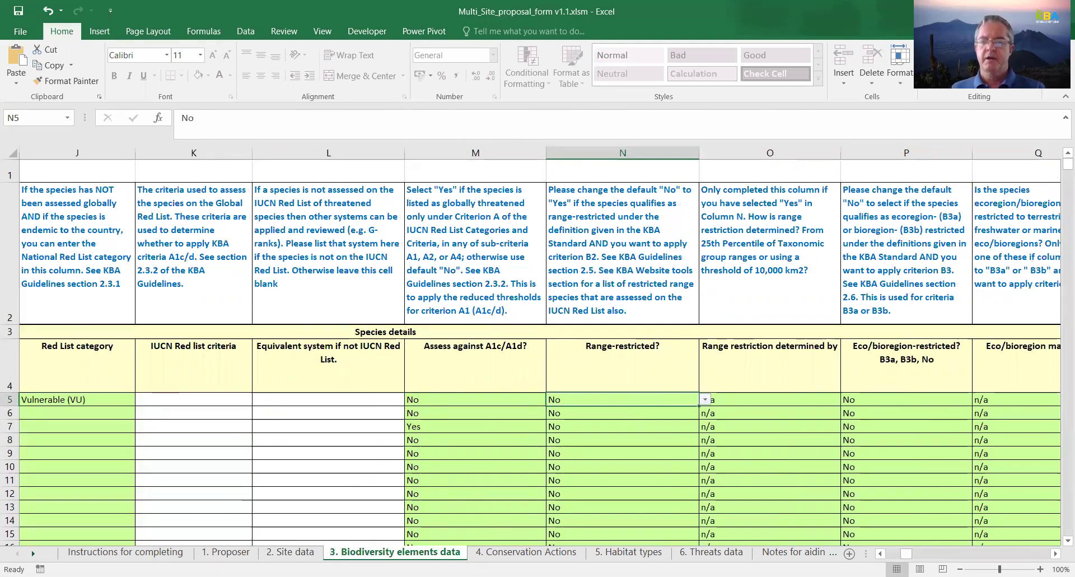
# Consult the B2 restricted-range thresholds in the Notes for aiding completion worksheet, and return to the species' range-restricted field.
pyautogui.click(772, 554)
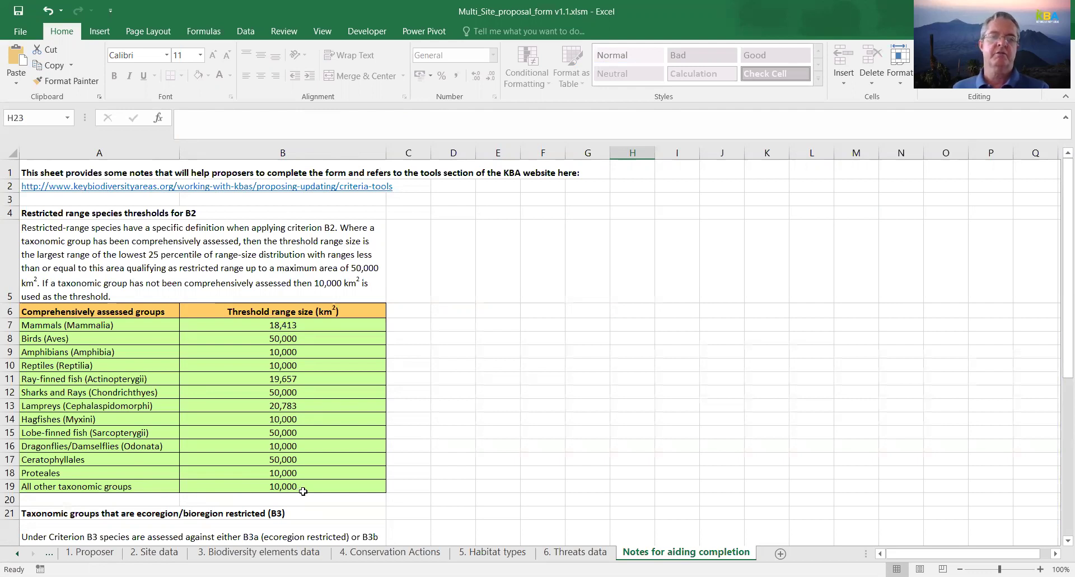
pyautogui.click(249, 555)
pyautogui.click(654, 401)
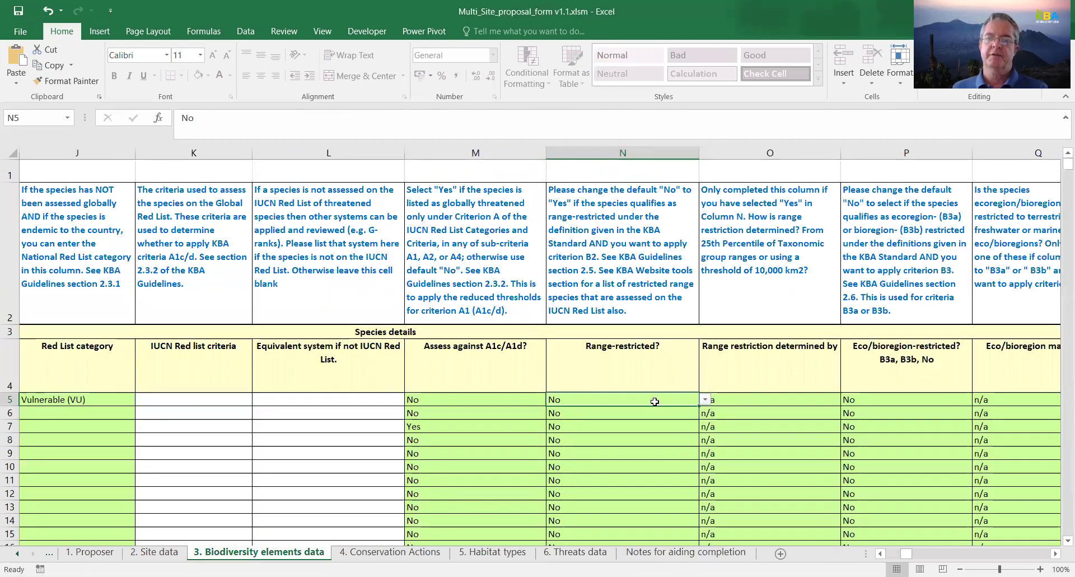
# Review the range-restricted choices again and the options for how range restriction is determined, changing neither.
pyautogui.click(706, 399)
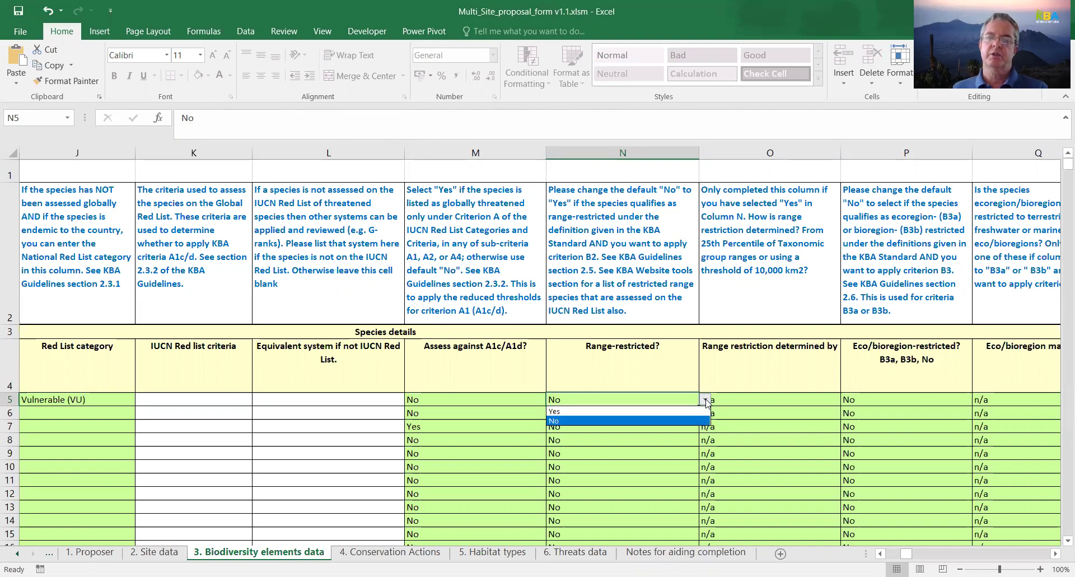
pyautogui.press('Escape')
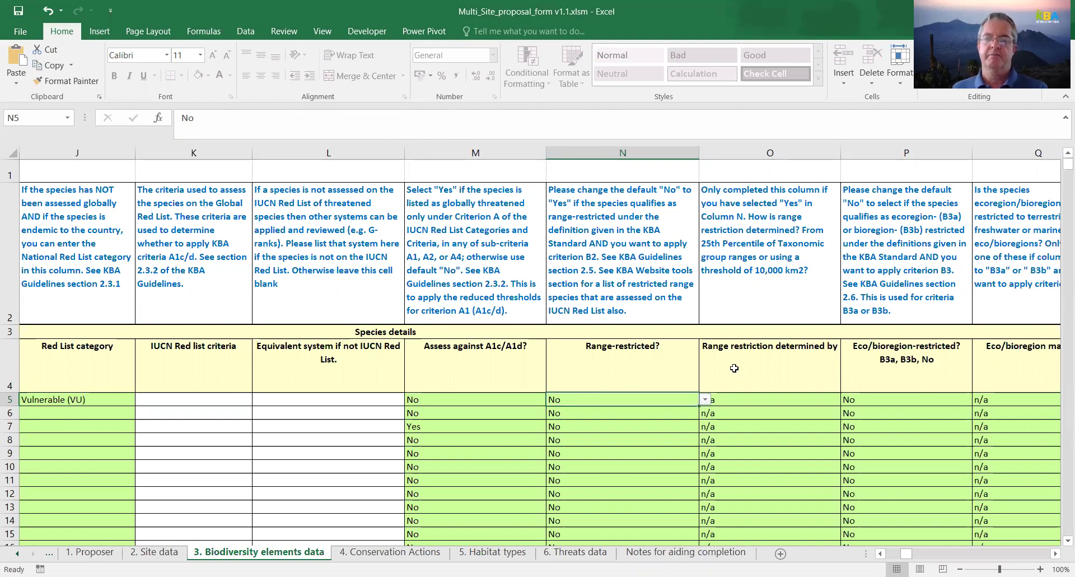
pyautogui.click(796, 400)
pyautogui.click(847, 399)
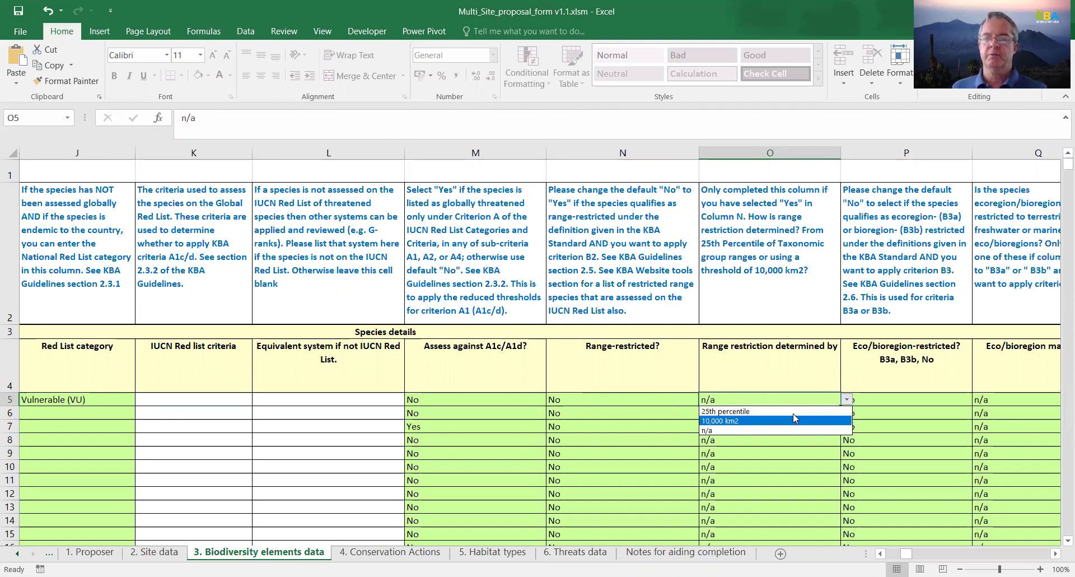
pyautogui.press('Escape')
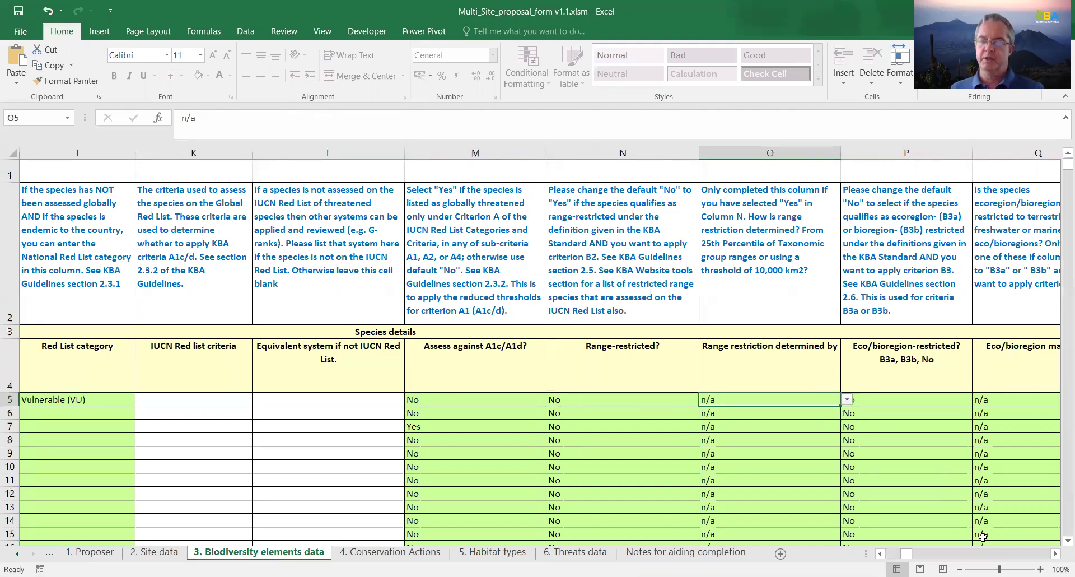
# Examine the eco/bioregion-restricted choices for species x without changing the default.
pyautogui.hscroll(3, 540, 346)
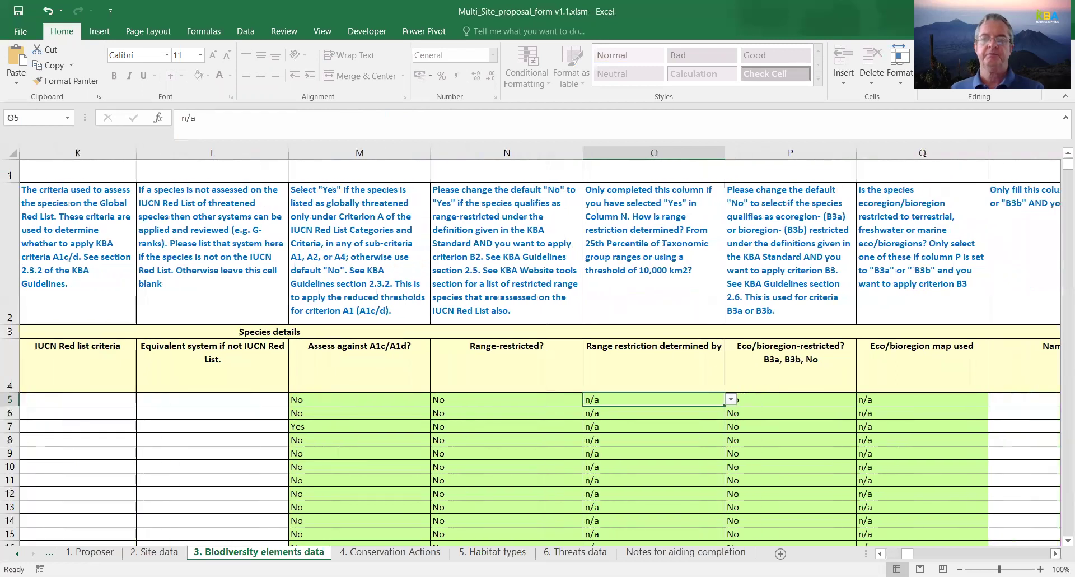
pyautogui.hscroll(1, 828, 393)
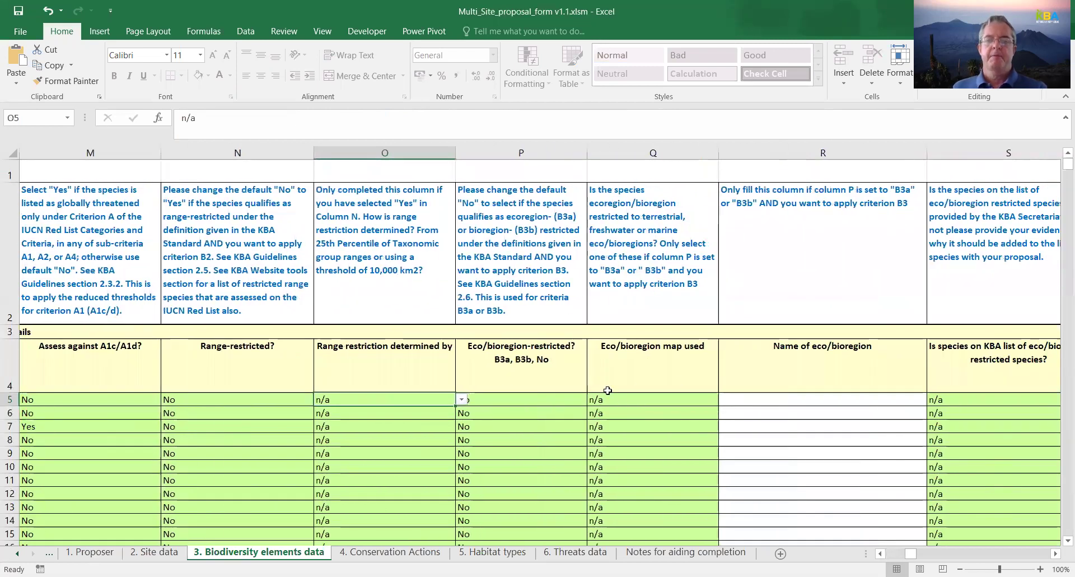
pyautogui.click(571, 399)
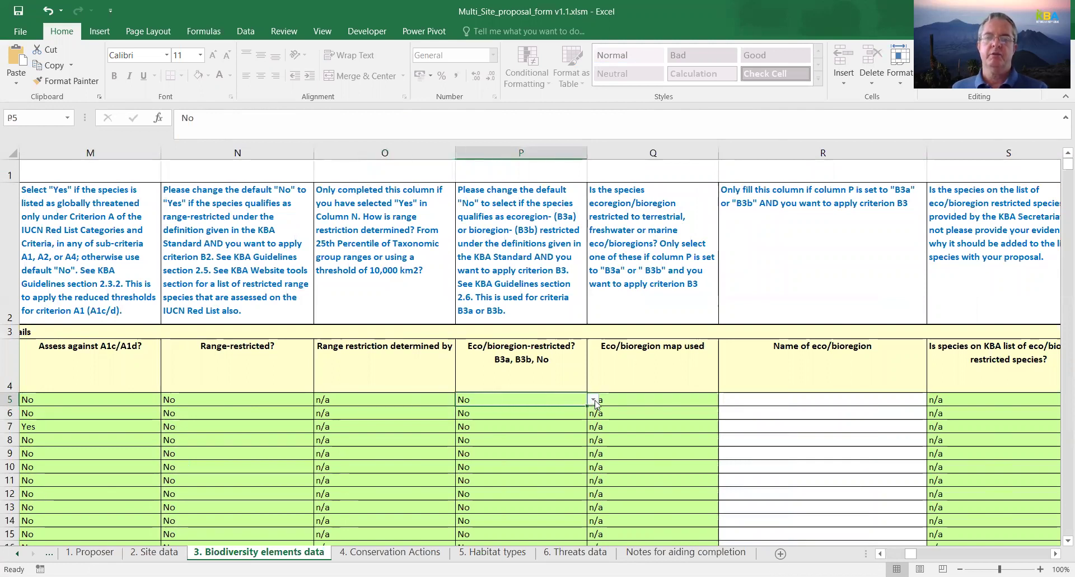
pyautogui.click(593, 399)
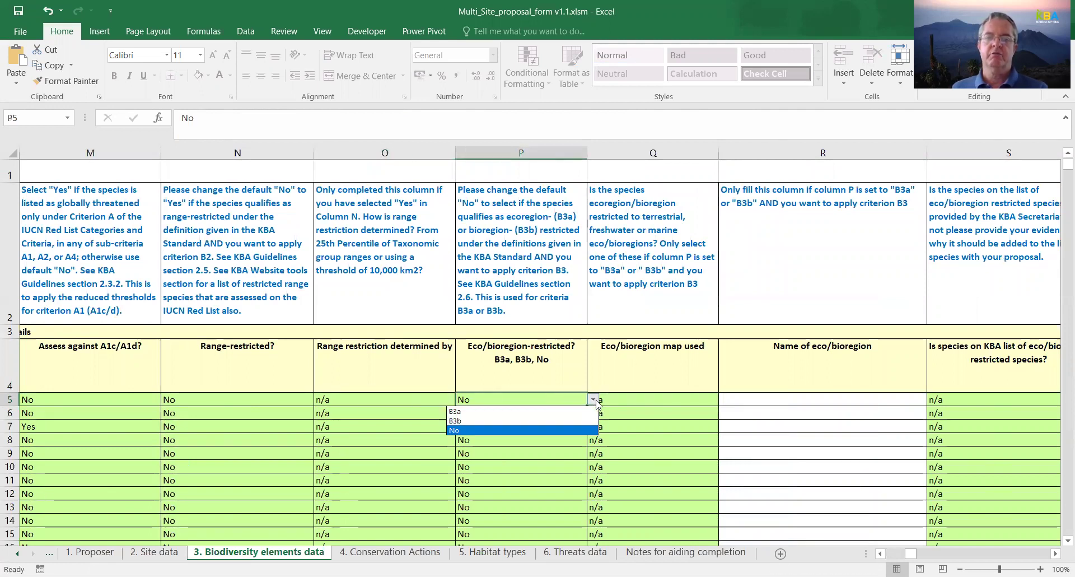
pyautogui.click(561, 399)
# Consult the B3 ecoregion/bioregion table by taxonomic group in the notes worksheet, and return to the biodiversity elements data.
pyautogui.click(660, 553)
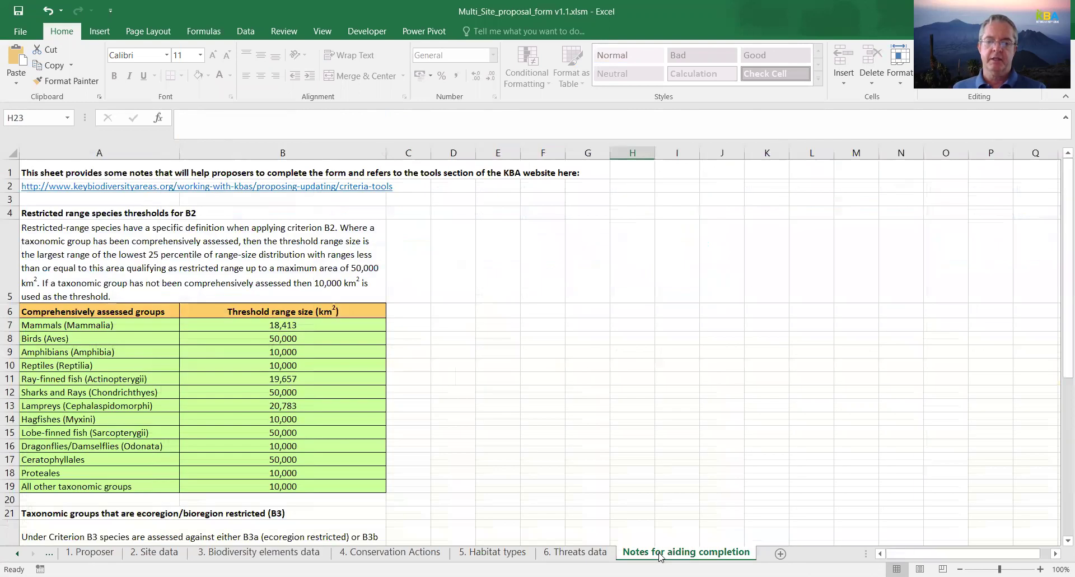
pyautogui.moveTo(1063, 323); pyautogui.dragTo(1038, 505)
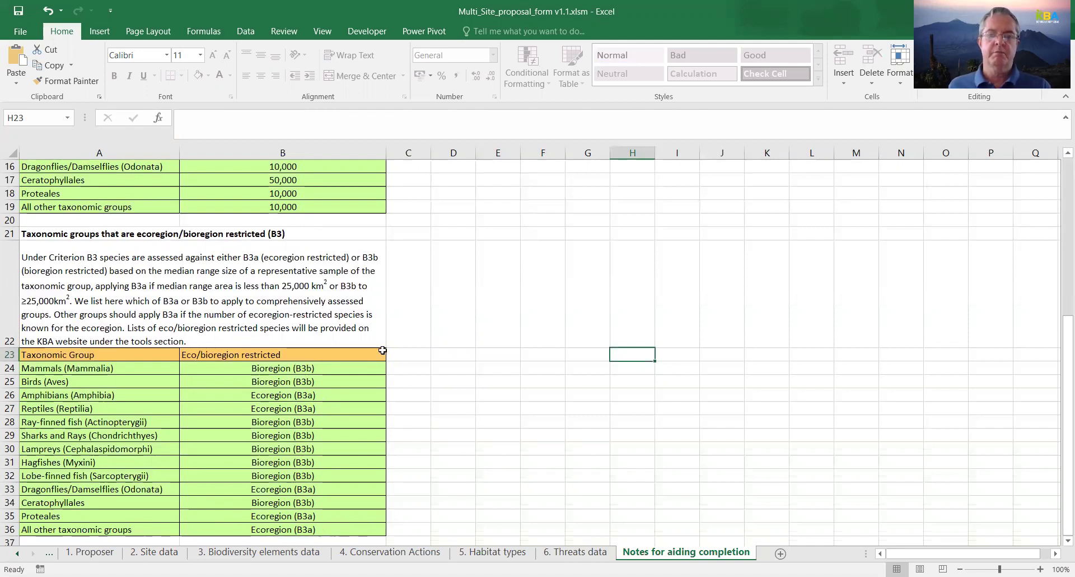
pyautogui.click(282, 553)
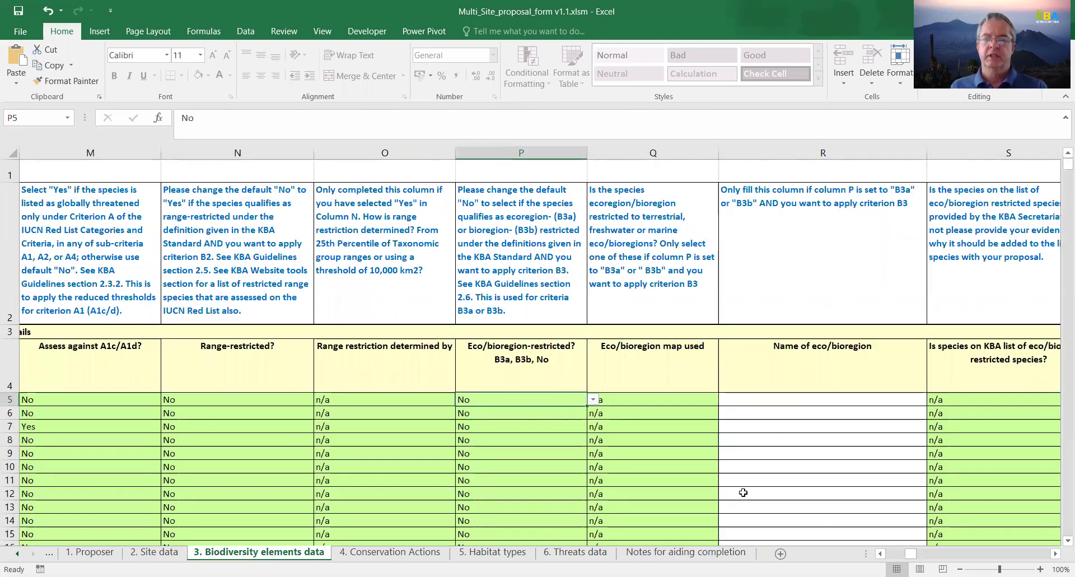
# Examine row 5's eco/bioregion name, KBA restricted-species list choices, and number of species required for the B3a/B3b thresholds.
pyautogui.click(762, 400)
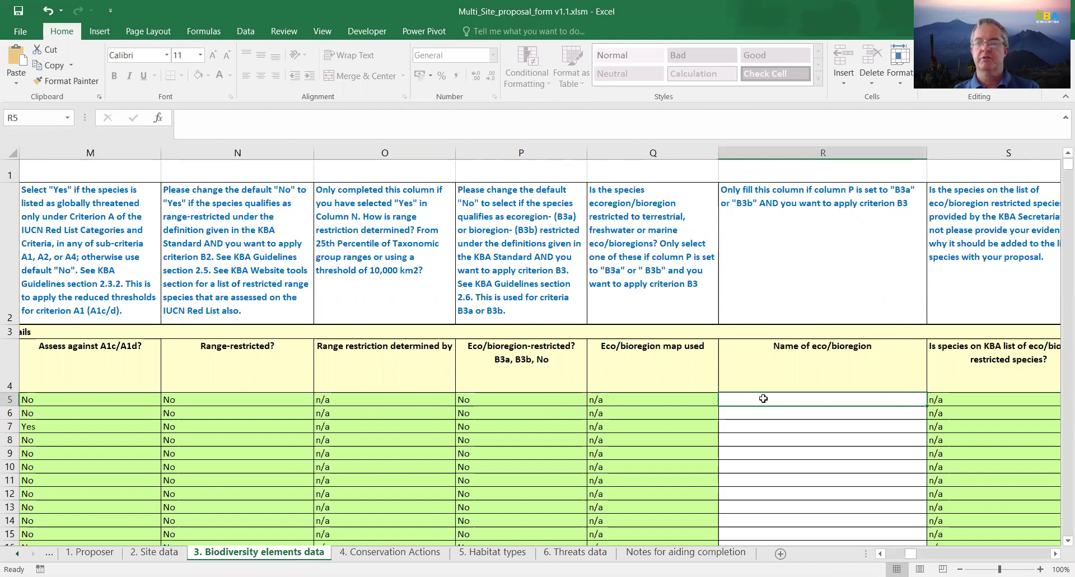
pyautogui.press('Tab')
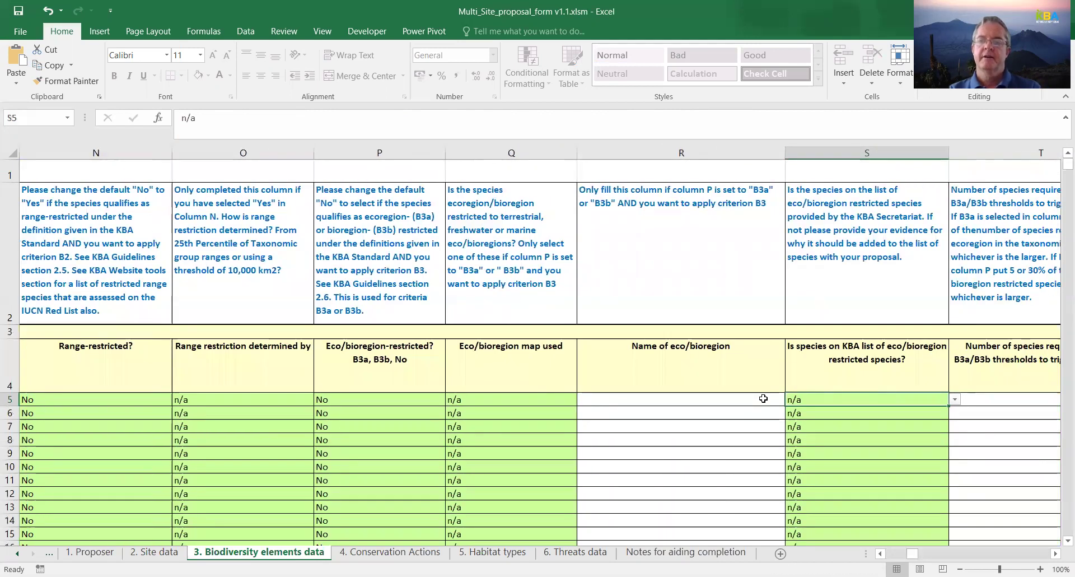
pyautogui.click(955, 400)
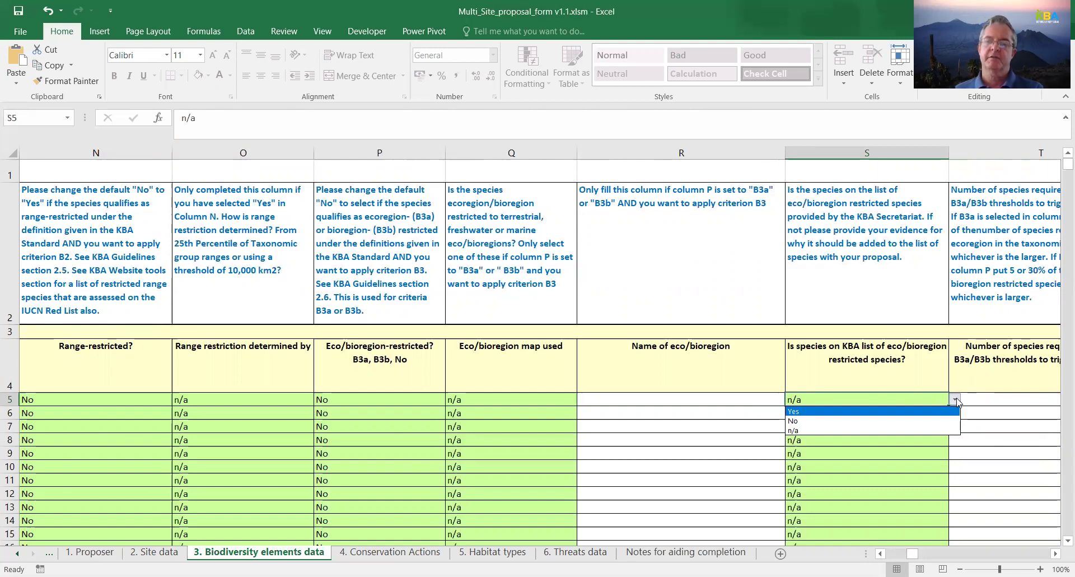
pyautogui.click(985, 398)
pyautogui.click(985, 398)
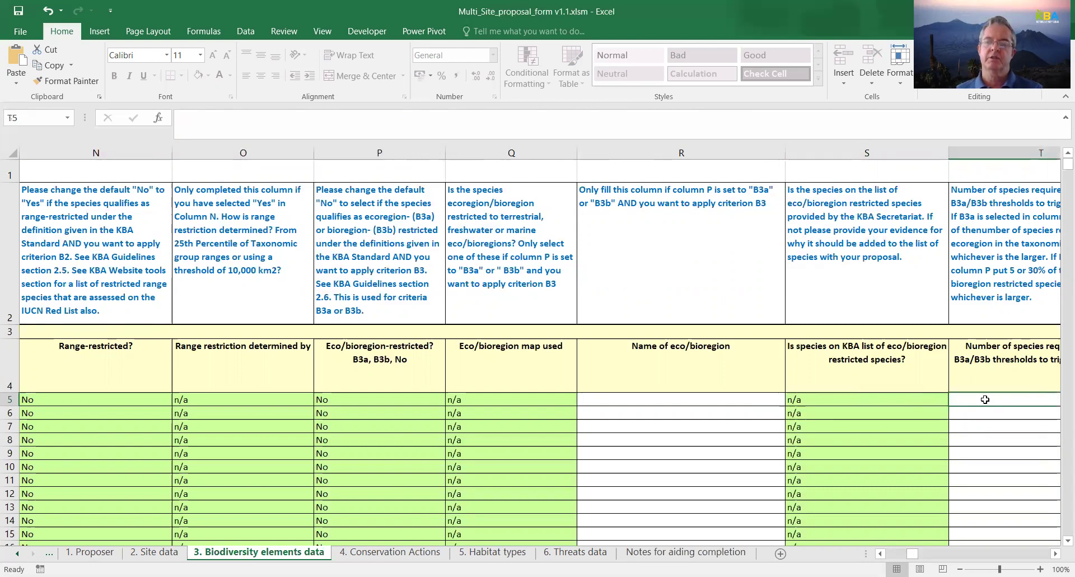
# Examine the assessment parameter choices available for the species in row 5.
pyautogui.hscroll(2, 985, 398)
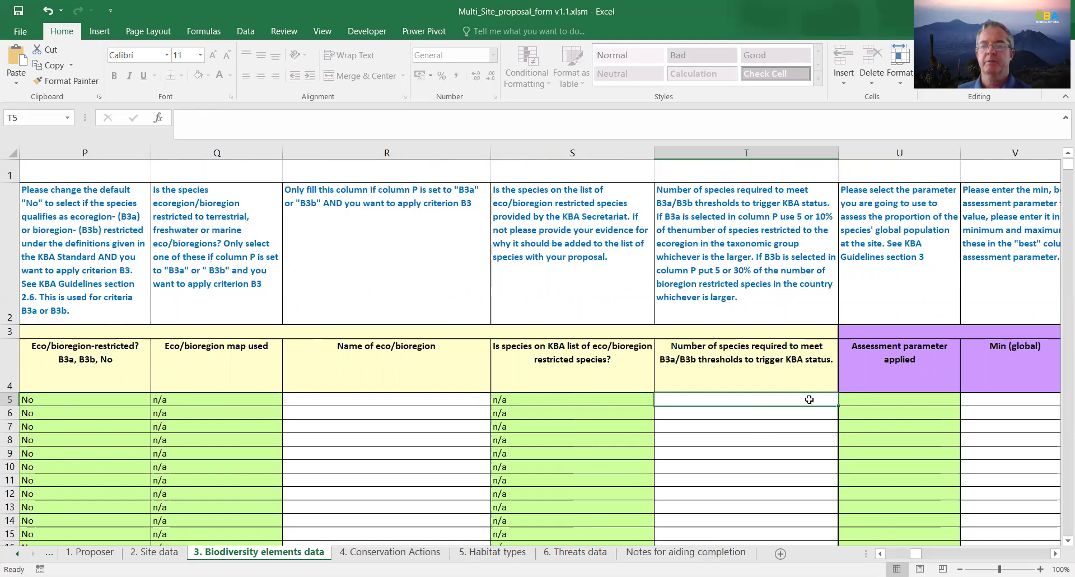
pyautogui.click(891, 400)
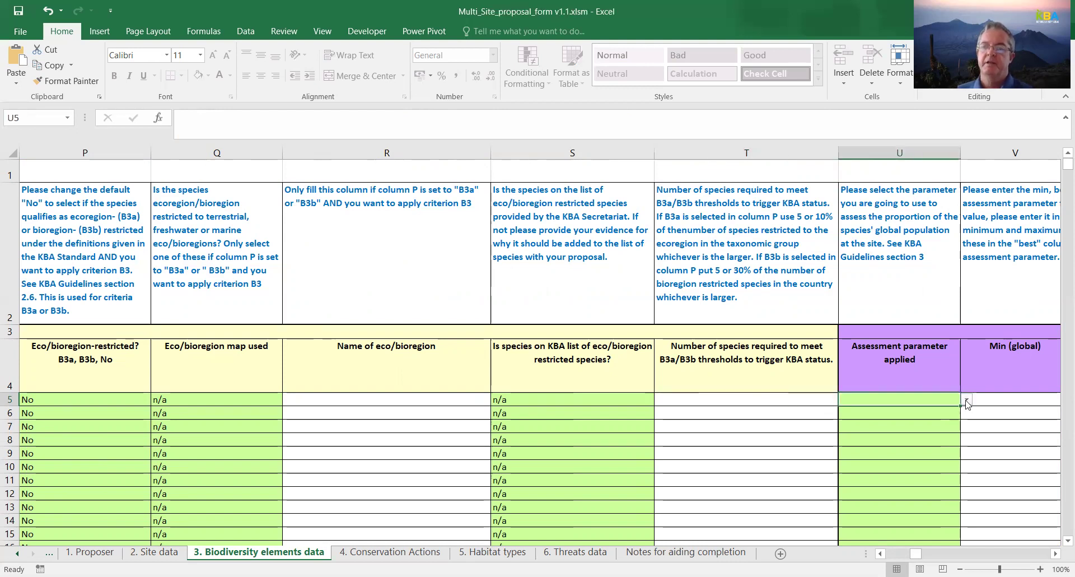
pyautogui.click(967, 400)
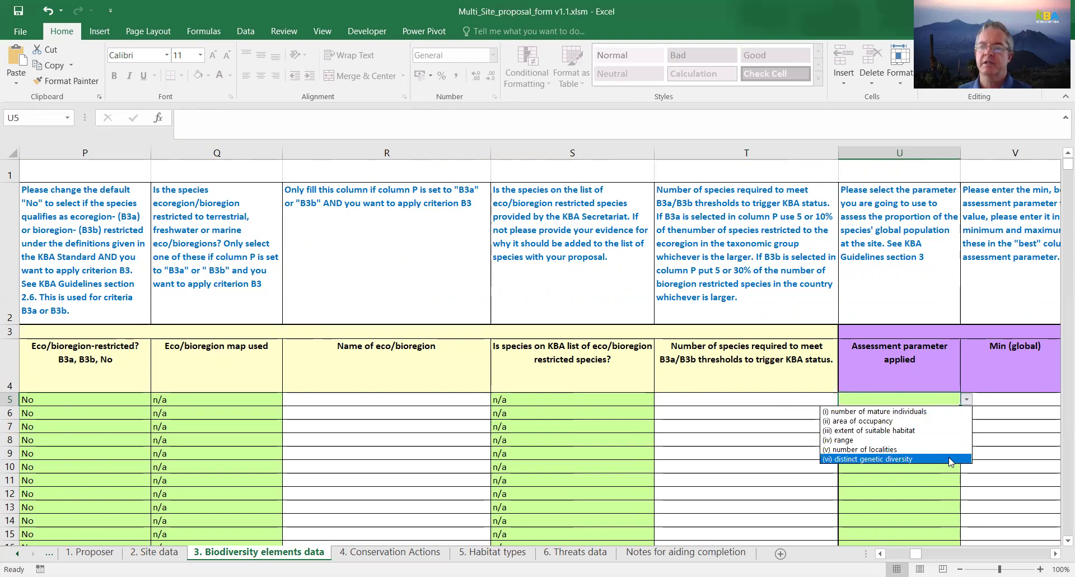
# Go through row 5's minimum, best and maximum global estimate fields and read their guidance.
pyautogui.click(1013, 399)
pyautogui.press('Right')
pyautogui.press('Right')
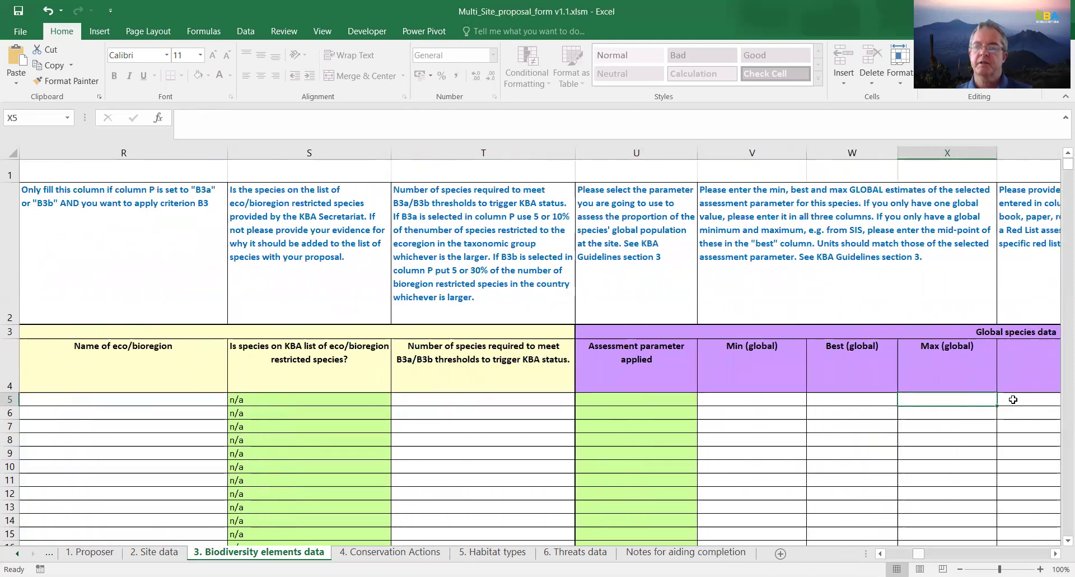
pyautogui.press('Right')
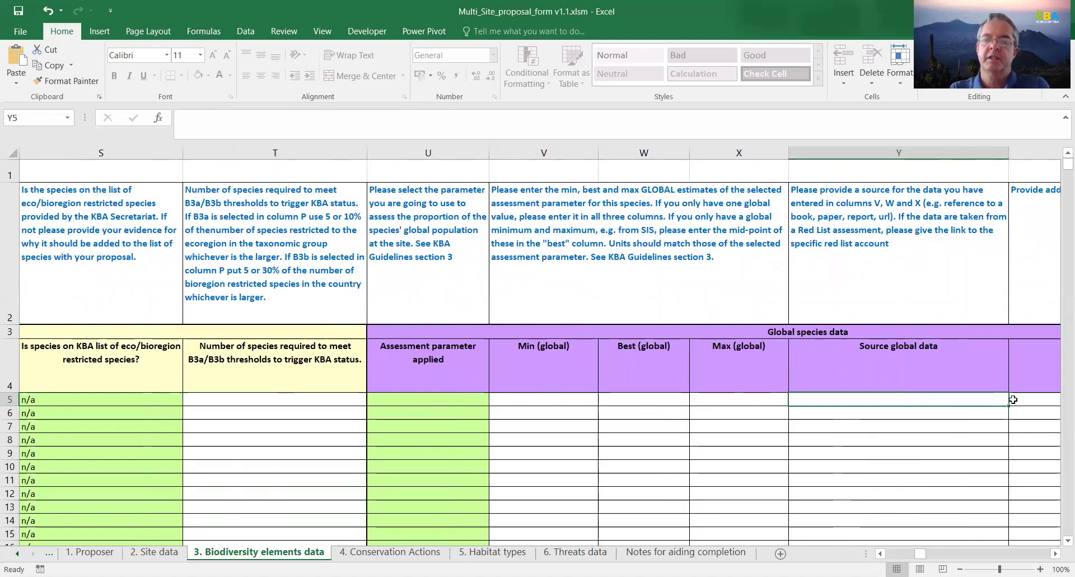
pyautogui.press('Left')
pyautogui.press('Left')
pyautogui.press('Left')
pyautogui.press('Left')
pyautogui.press('Right')
pyautogui.press('Right')
pyautogui.press('Right')
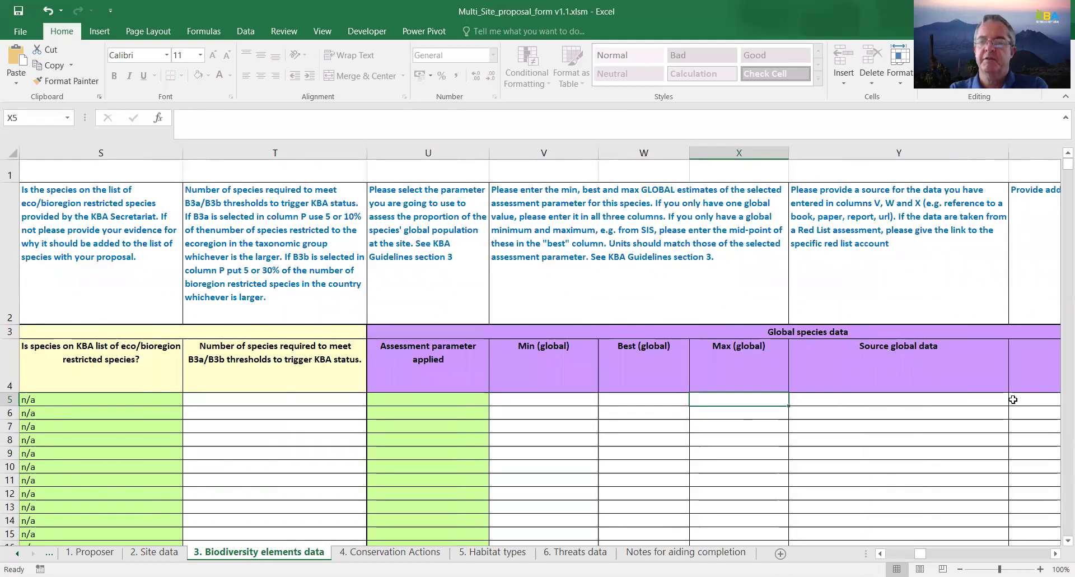
pyautogui.press('Left')
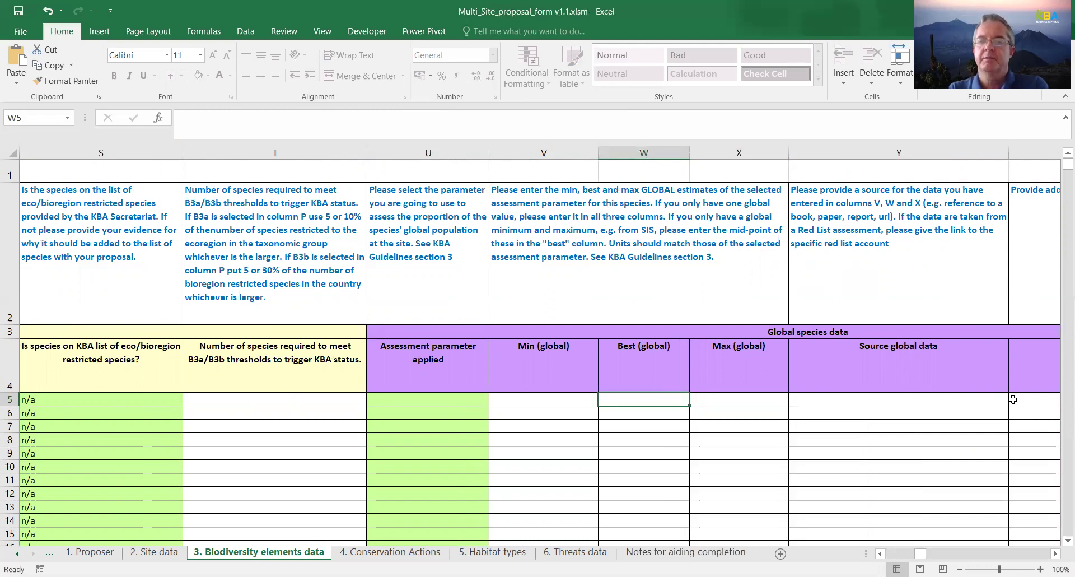
pyautogui.press('Left')
# Examine the source and notes fields for the global data in row 5.
pyautogui.press('Right')
pyautogui.press('Right')
pyautogui.press('Right')
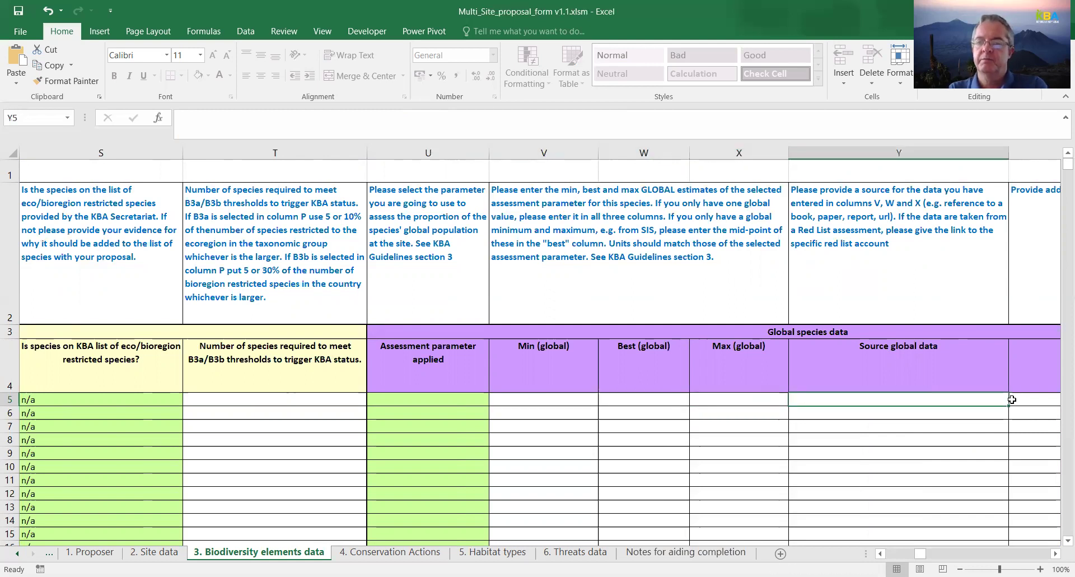
pyautogui.hscroll(2, 1012, 399)
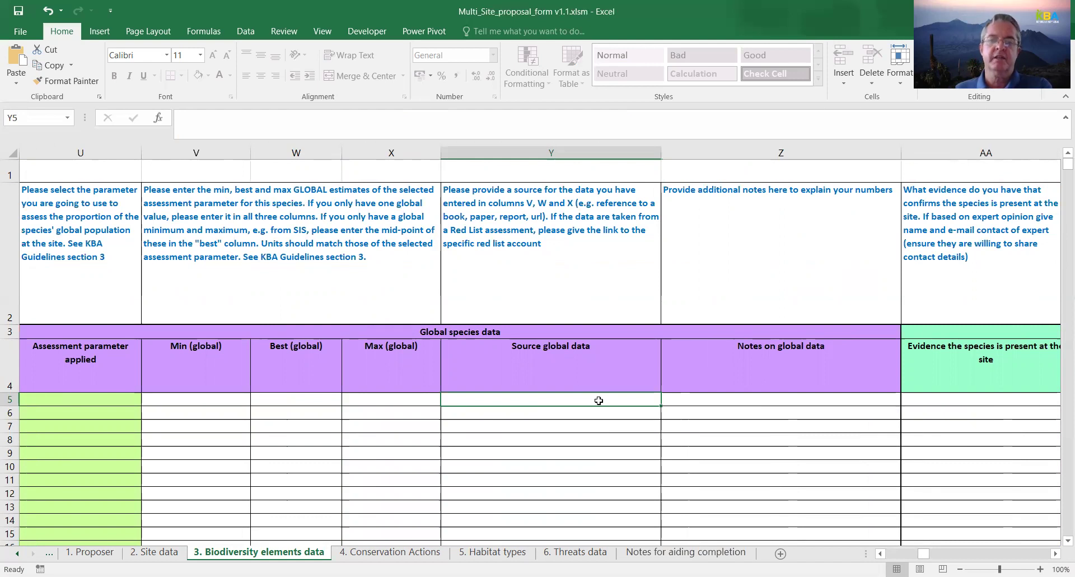
pyautogui.click(758, 401)
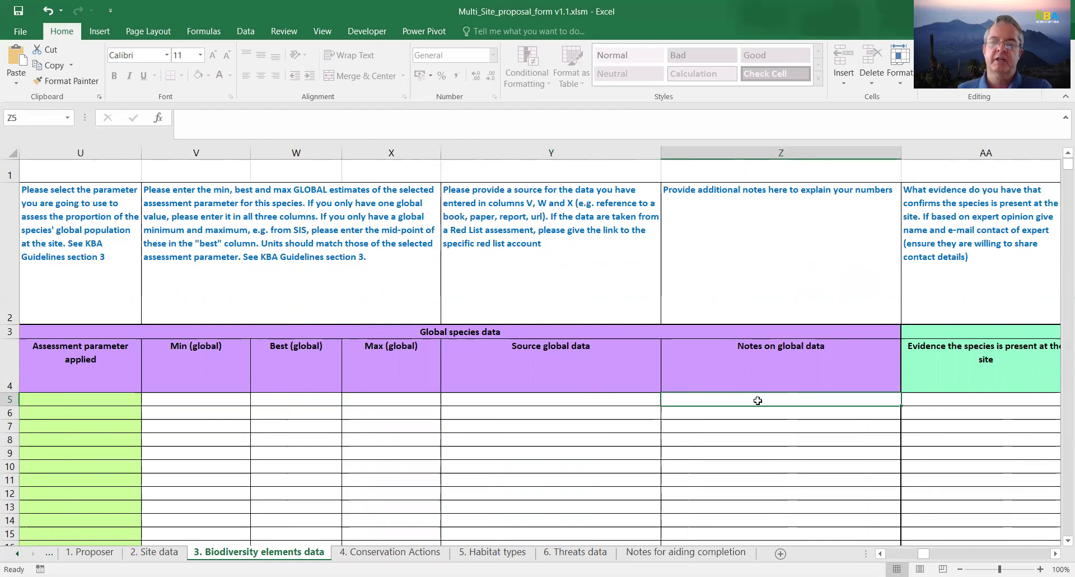
# Examine row 5's fields for evidence of species presence at the site and the most recent year of that evidence.
pyautogui.click(936, 402)
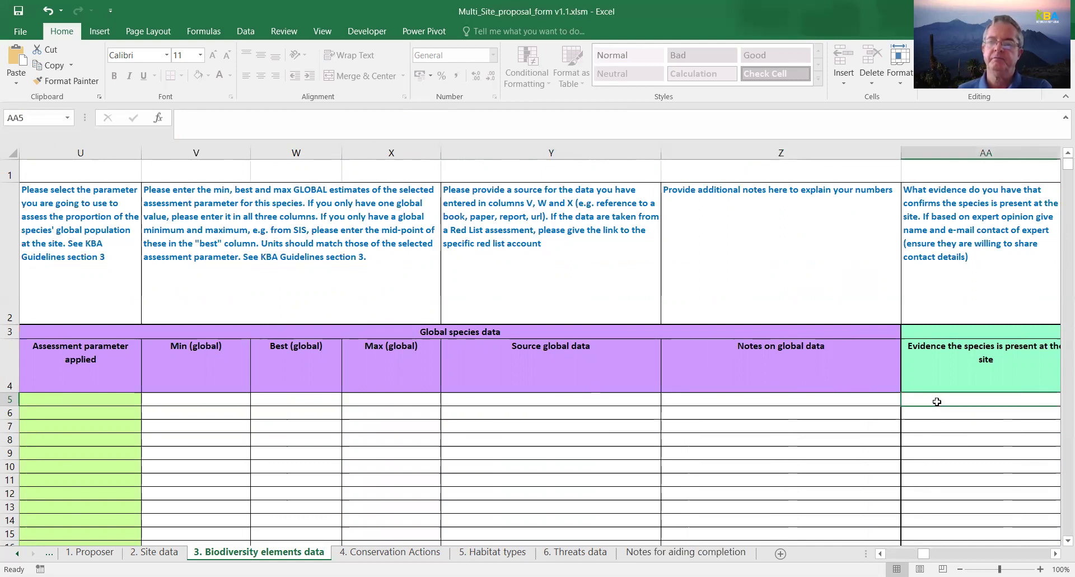
pyautogui.press('Tab')
pyautogui.press('Tab')
pyautogui.press('Tab')
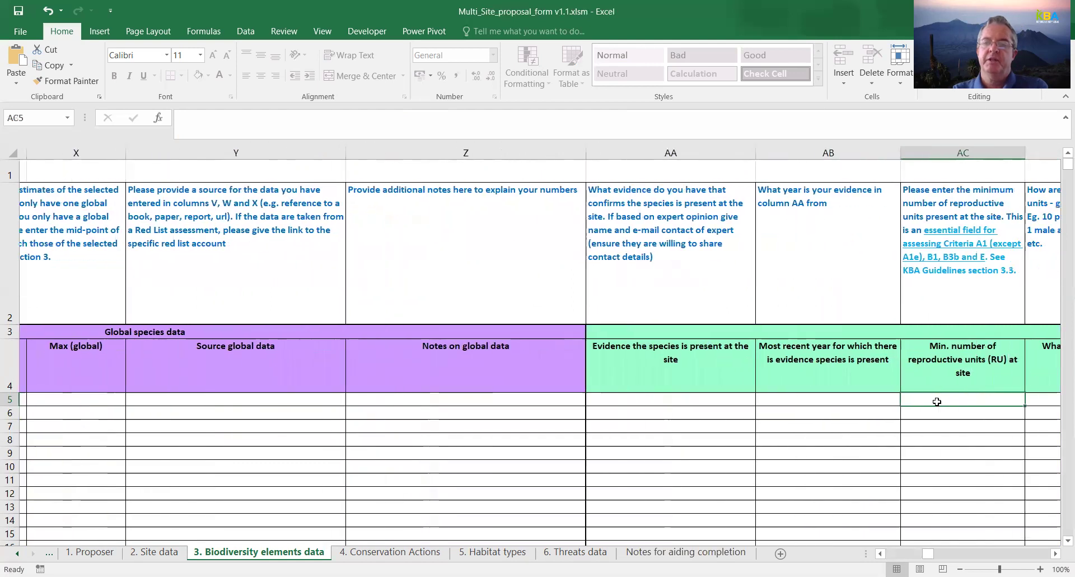
pyautogui.hotkey('shift', 'Tab')
pyautogui.hotkey('shift', 'Tab')
pyautogui.hotkey('shift', 'Tab')
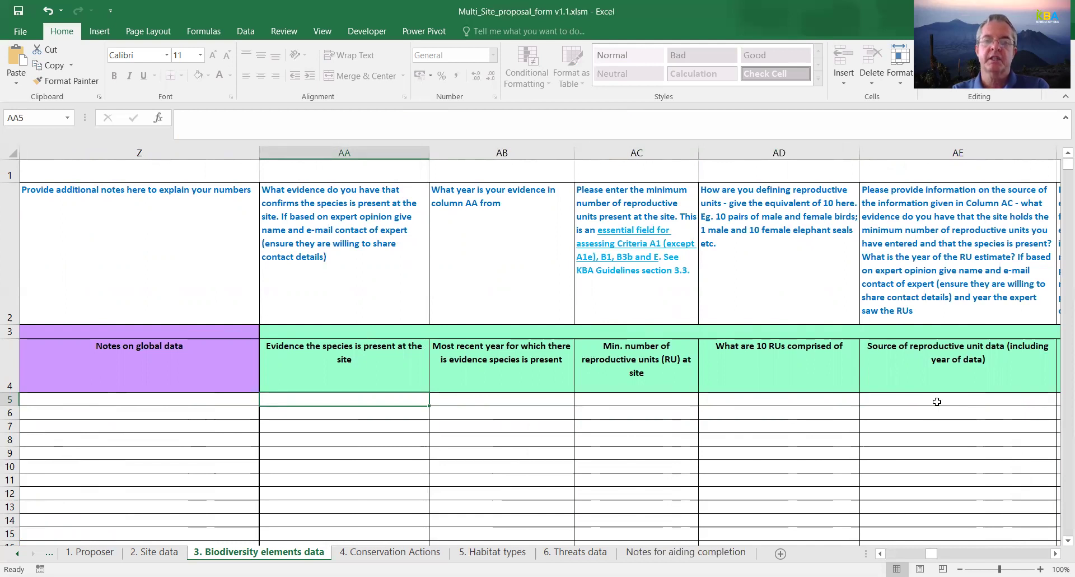
pyautogui.press('Tab')
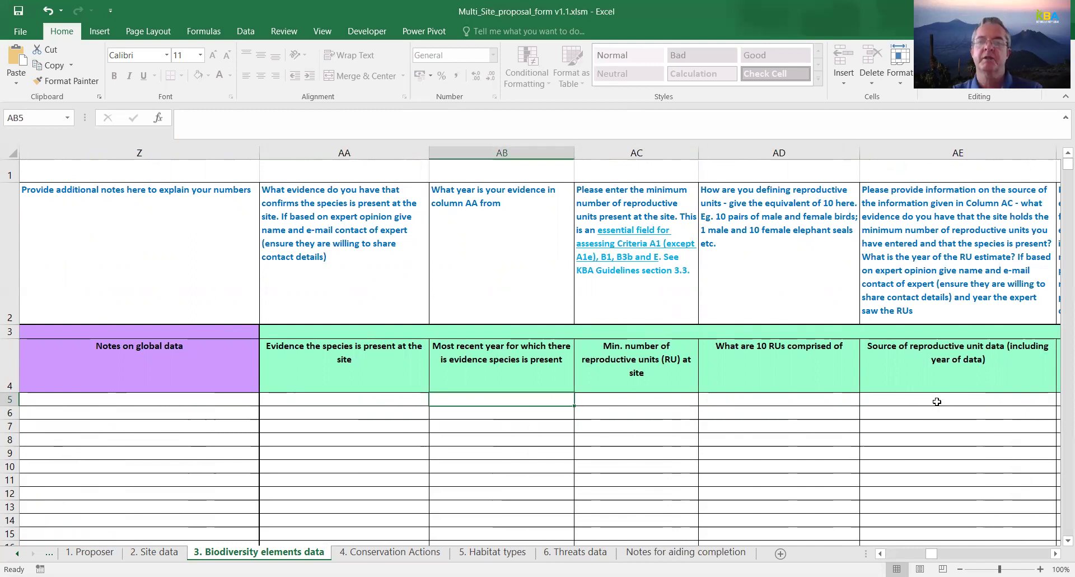
# Examine row 5's reproductive unit fields: minimum number at the site, what 10 RUs comprise, and the data source.
pyautogui.press('Tab')
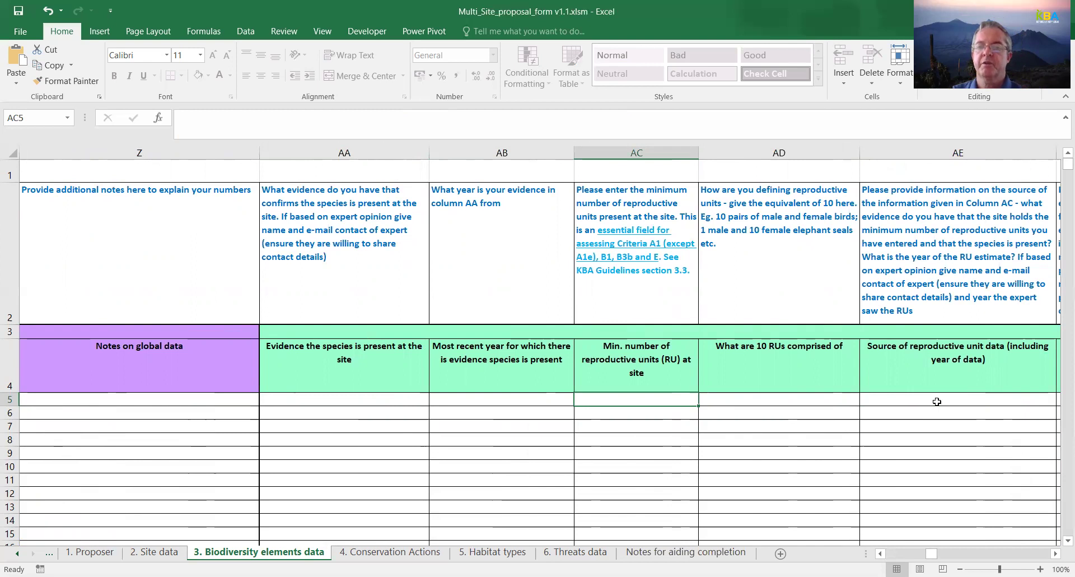
pyautogui.press('Tab')
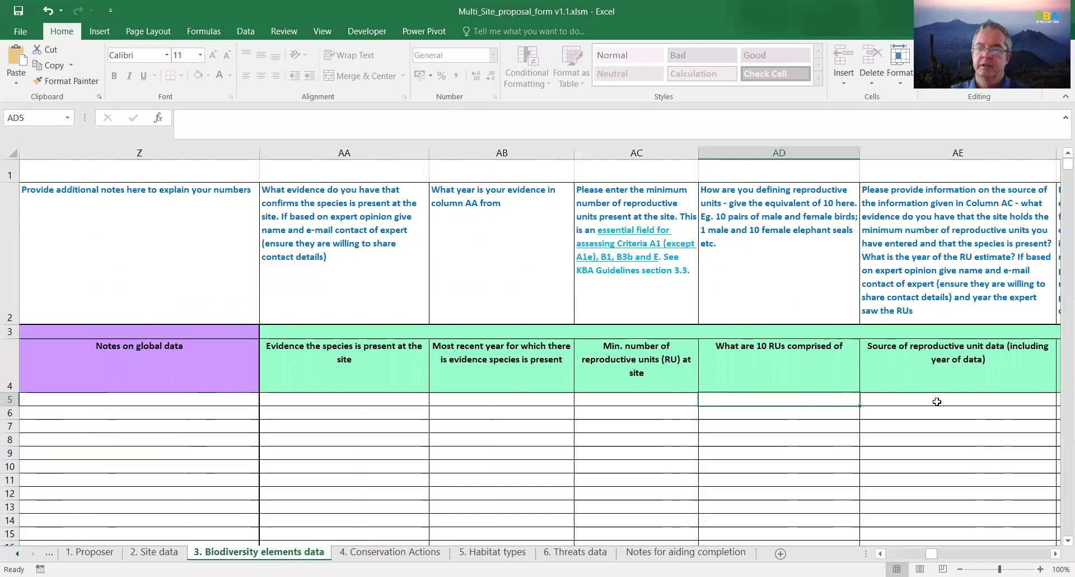
pyautogui.click(936, 402)
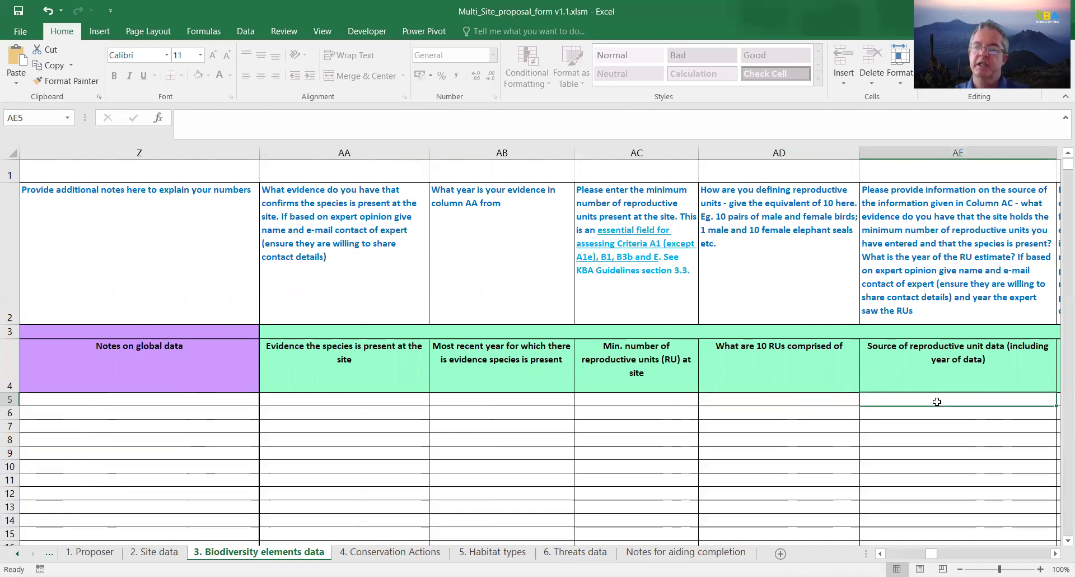
# Go through row 5's minimum, best and maximum site estimate fields and read their guidance.
pyautogui.hscroll(1, 936, 401)
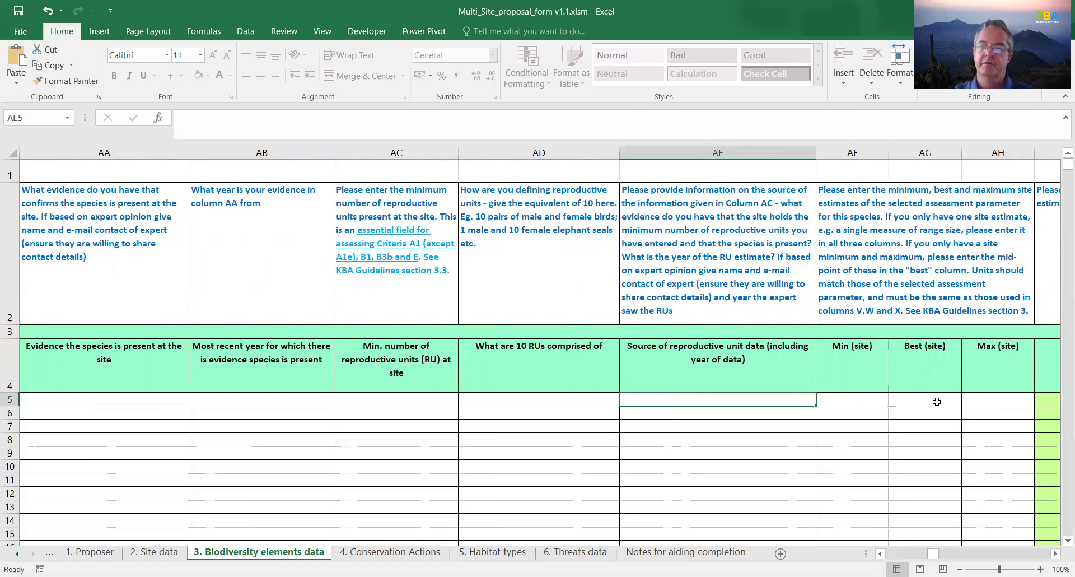
pyautogui.press('Tab')
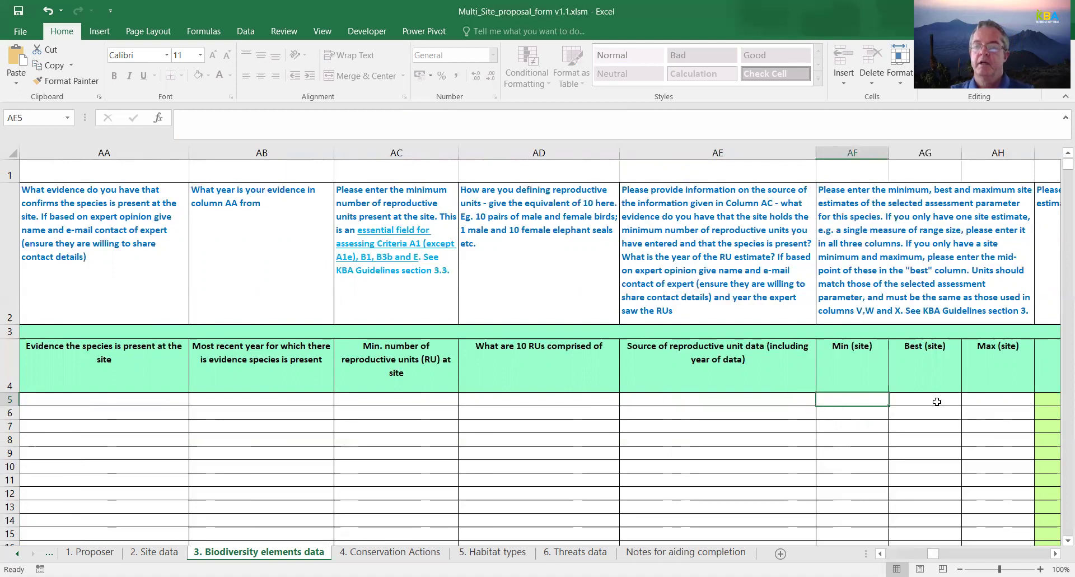
pyautogui.press('Tab')
pyautogui.press('Tab')
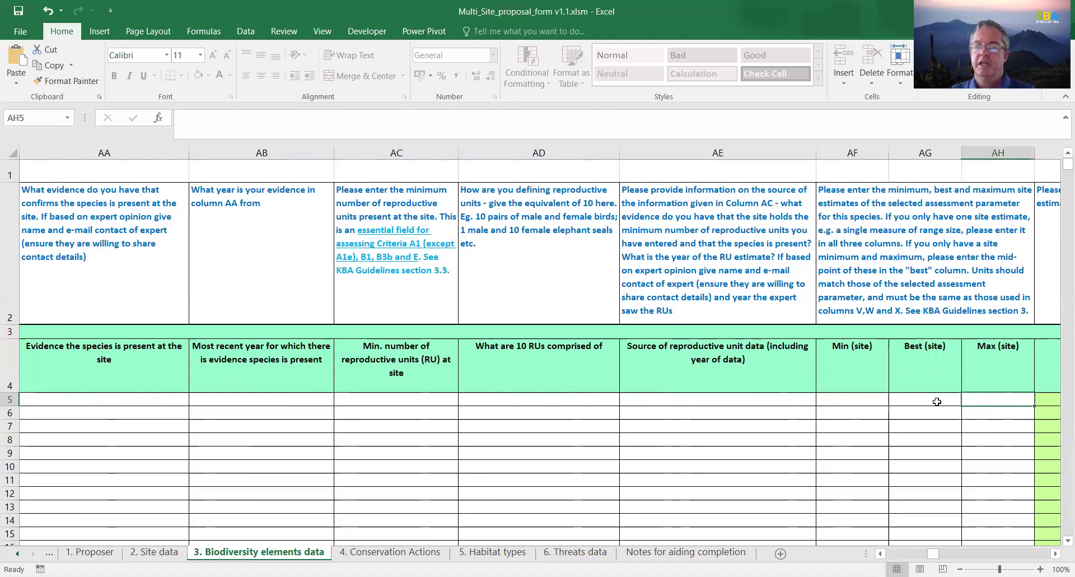
pyautogui.click(936, 401)
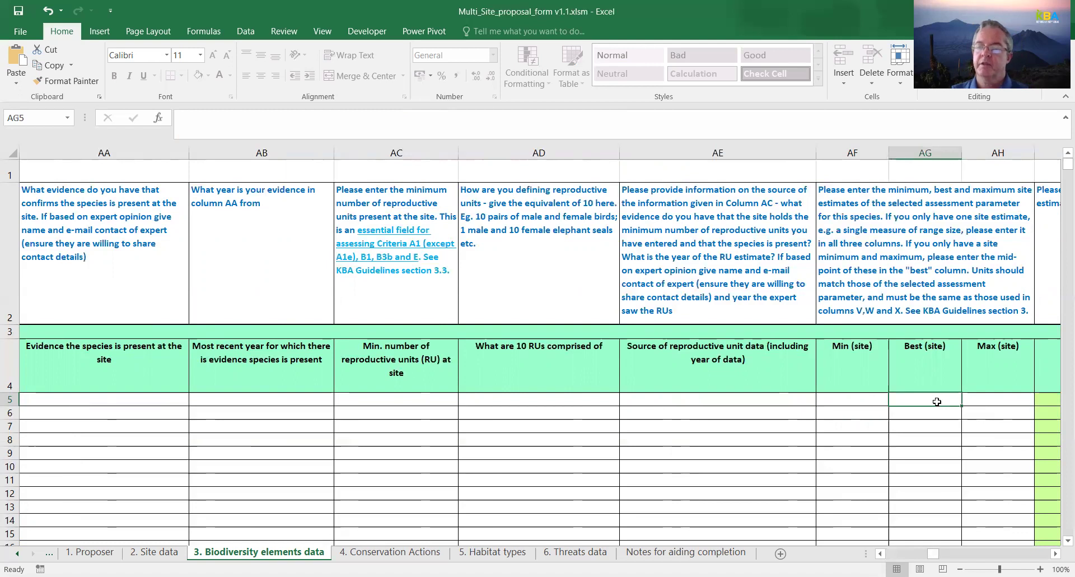
pyautogui.press('Left')
pyautogui.click(936, 401)
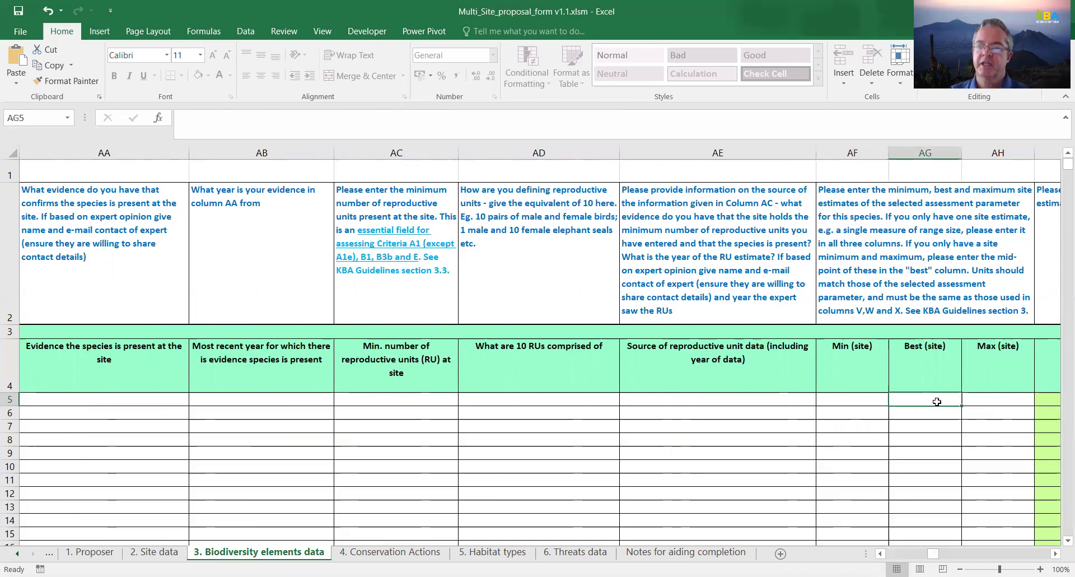
pyautogui.press('Left')
pyautogui.click(937, 401)
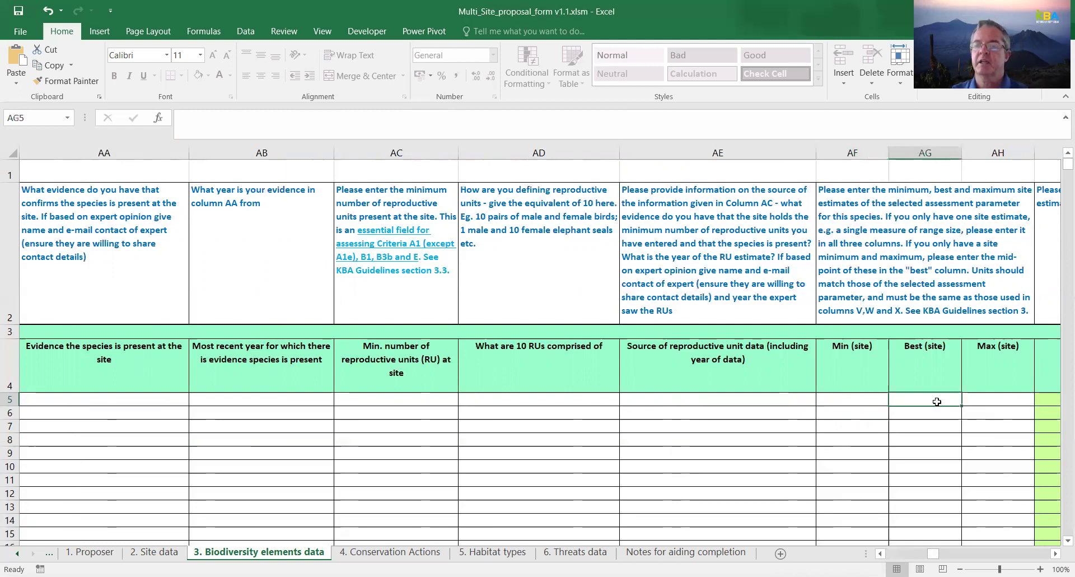
pyautogui.press('Left')
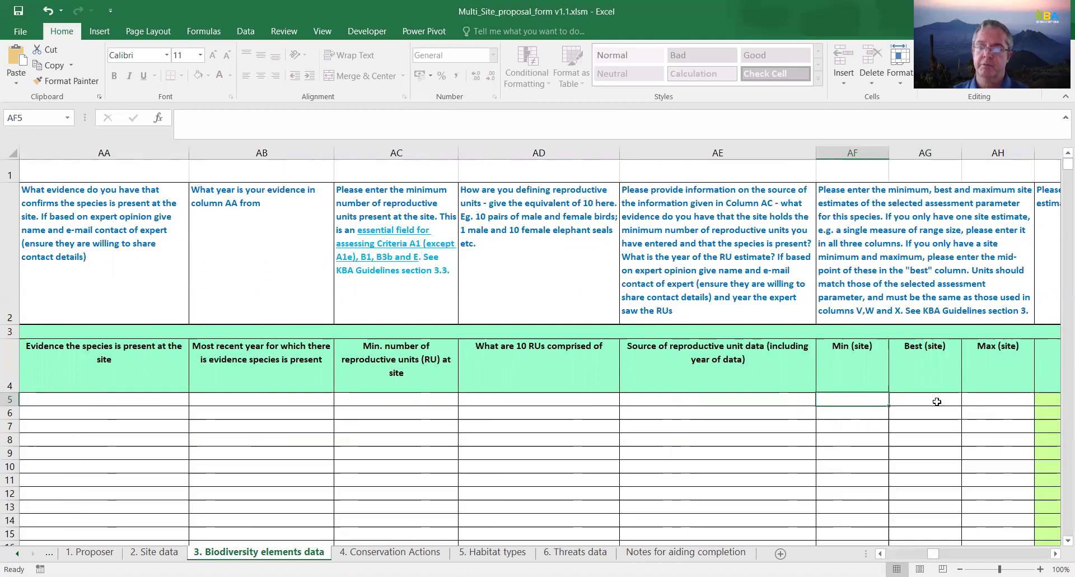
pyautogui.click(937, 402)
pyautogui.press('Left')
pyautogui.press('Right')
pyautogui.press('Right')
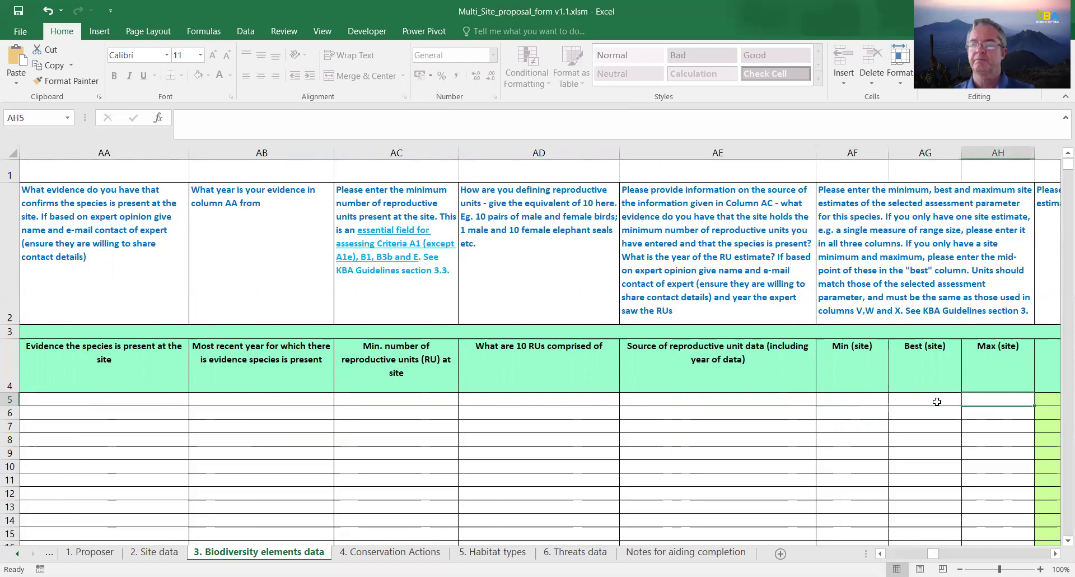
pyautogui.press('Left')
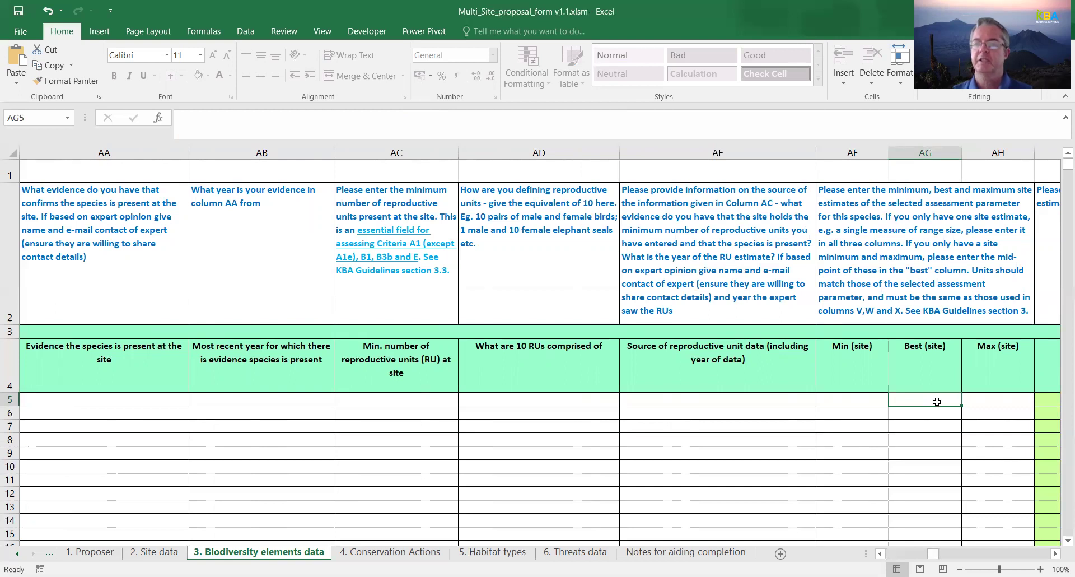
pyautogui.press('Left')
pyautogui.press('Right')
pyautogui.press('Right')
pyautogui.press('Right')
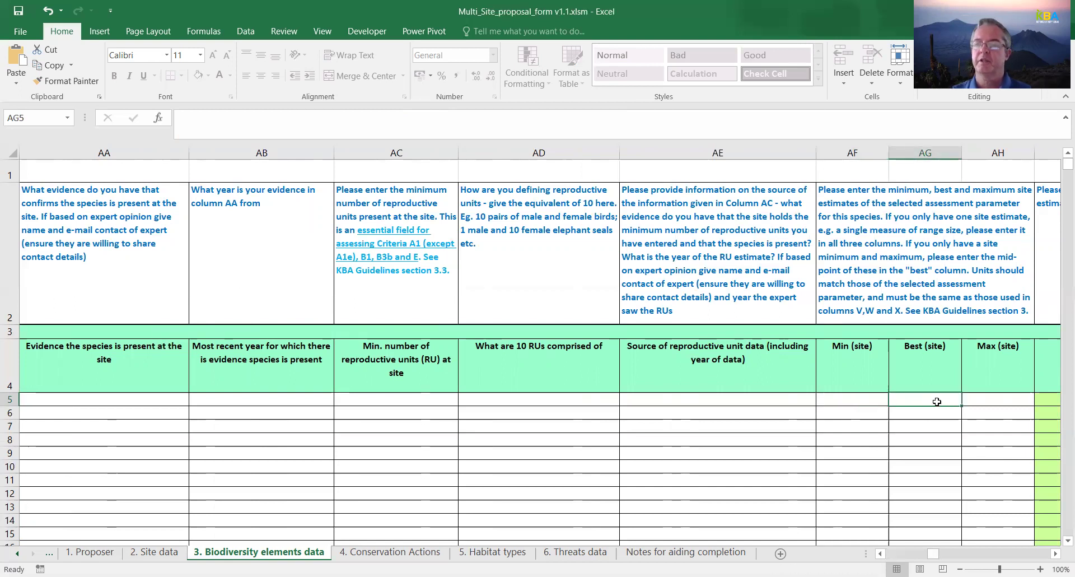
# Examine the derivation choices for row 5's best site estimate without selecting one.
pyautogui.hscroll(2, 937, 401)
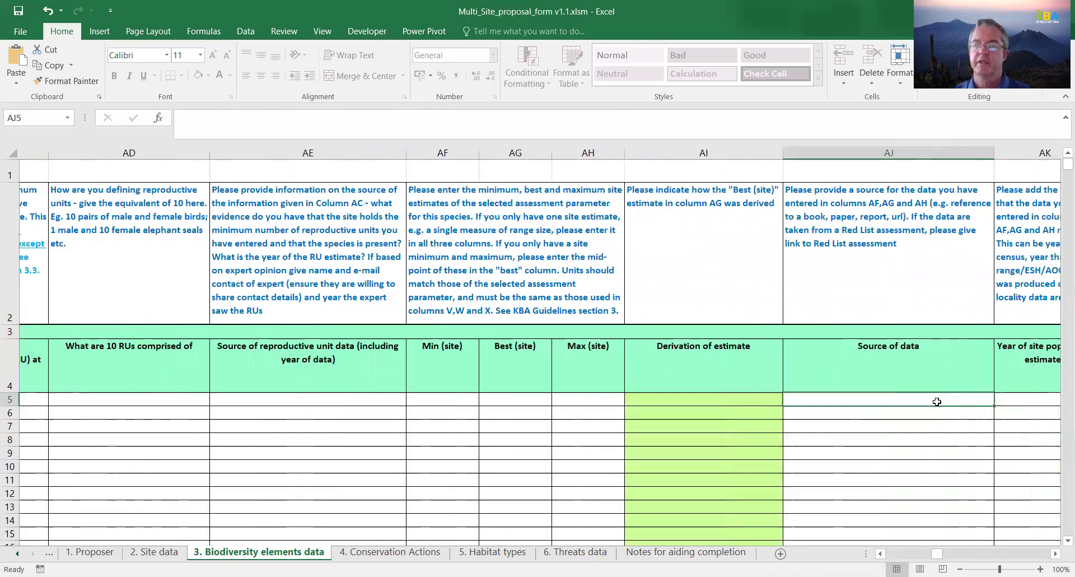
pyautogui.click(760, 400)
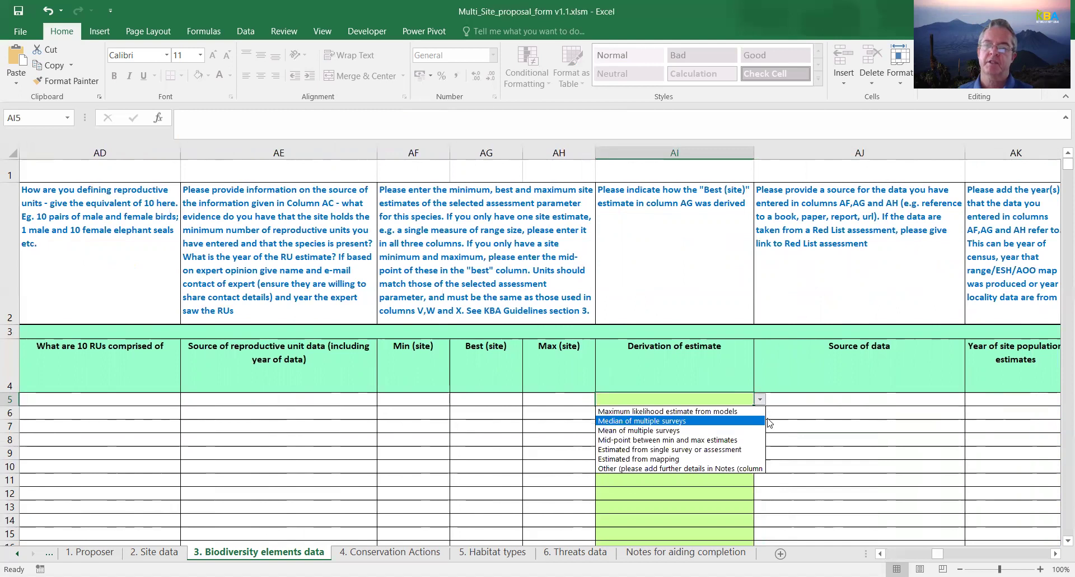
pyautogui.click(822, 398)
# Examine row 5's source of site data and year of site population estimates fields.
pyautogui.click(821, 397)
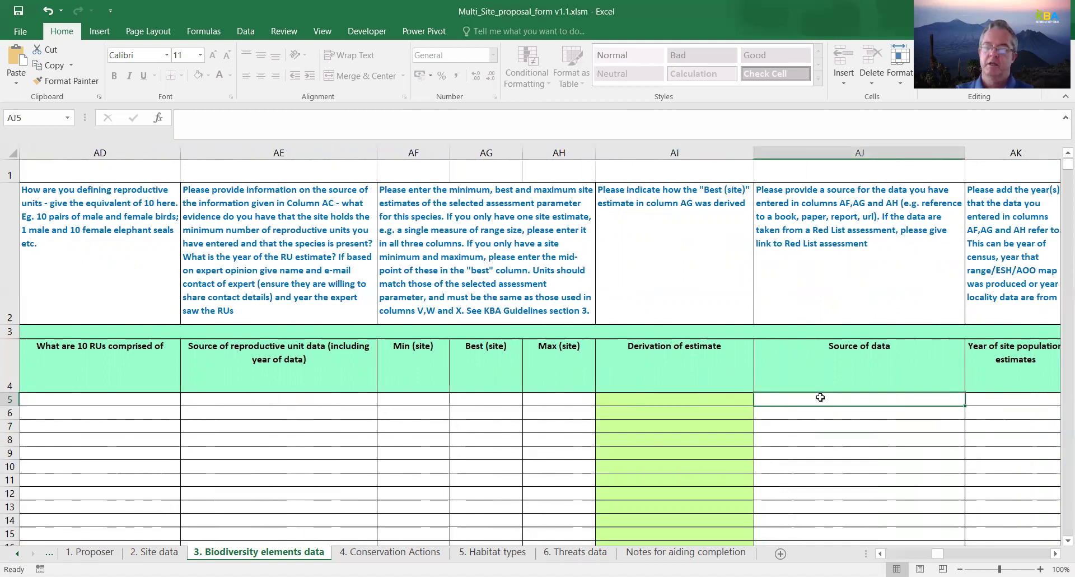
pyautogui.hscroll(1, 821, 397)
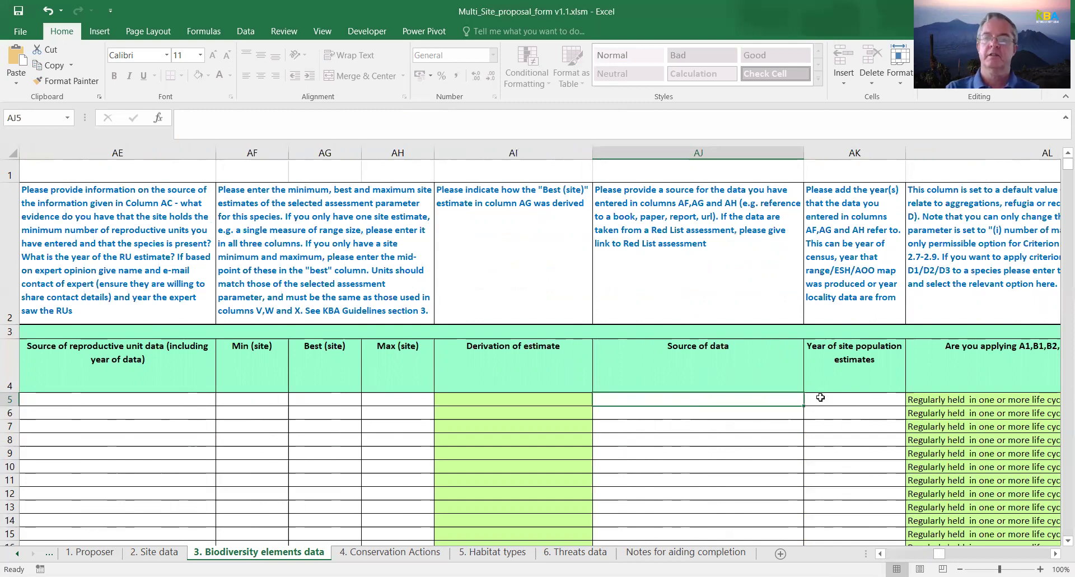
pyautogui.click(821, 397)
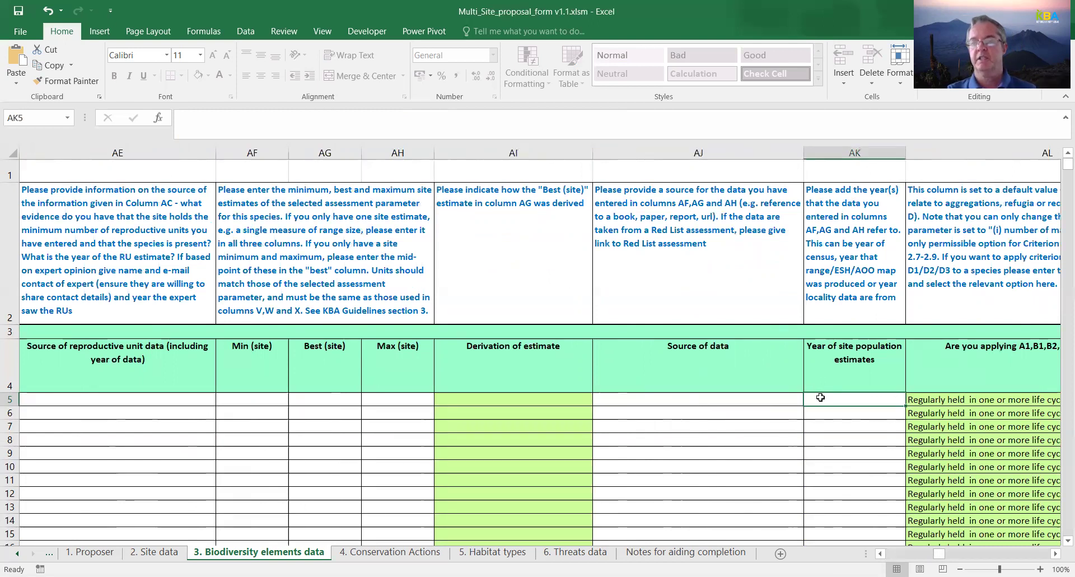
# Try the D1a, D2 and D3 options in row 5's criteria selection, and restore "Regularly held in one or more life cycle stages (A1, B1, B2 or B3)".
pyautogui.press('Tab')
pyautogui.press('Tab')
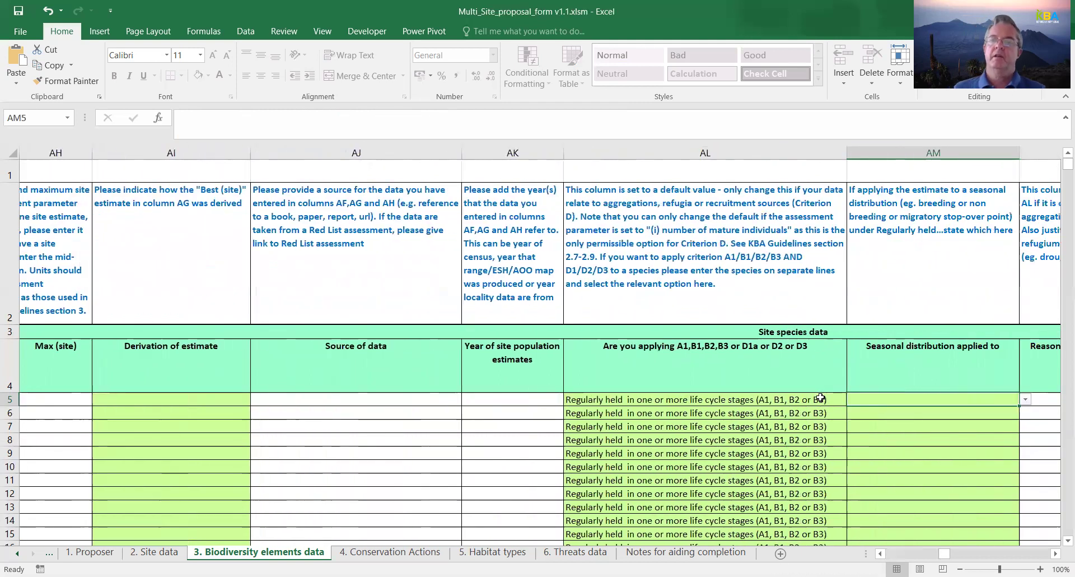
pyautogui.click(725, 398)
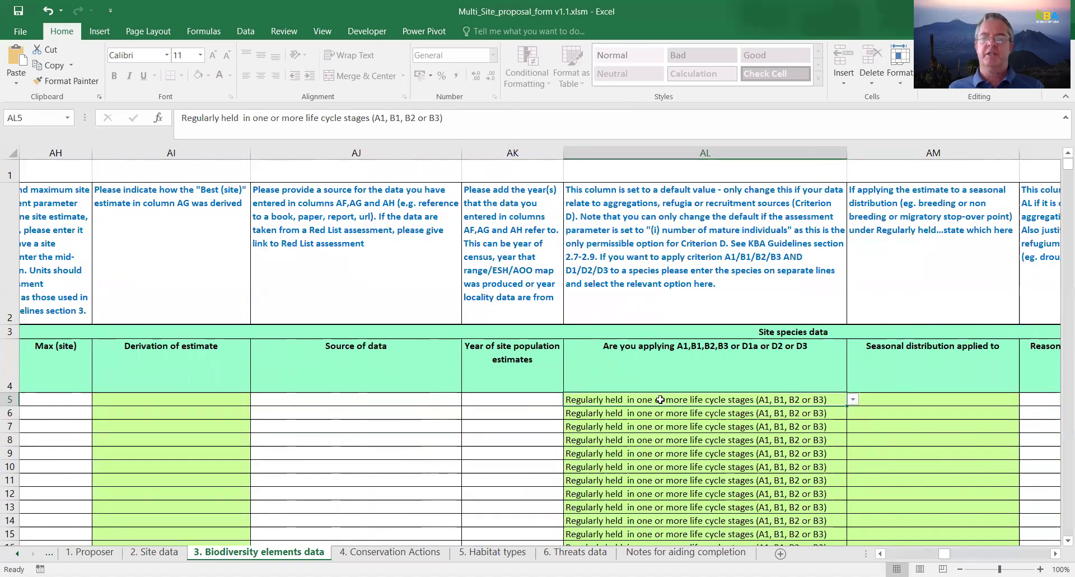
pyautogui.click(854, 400)
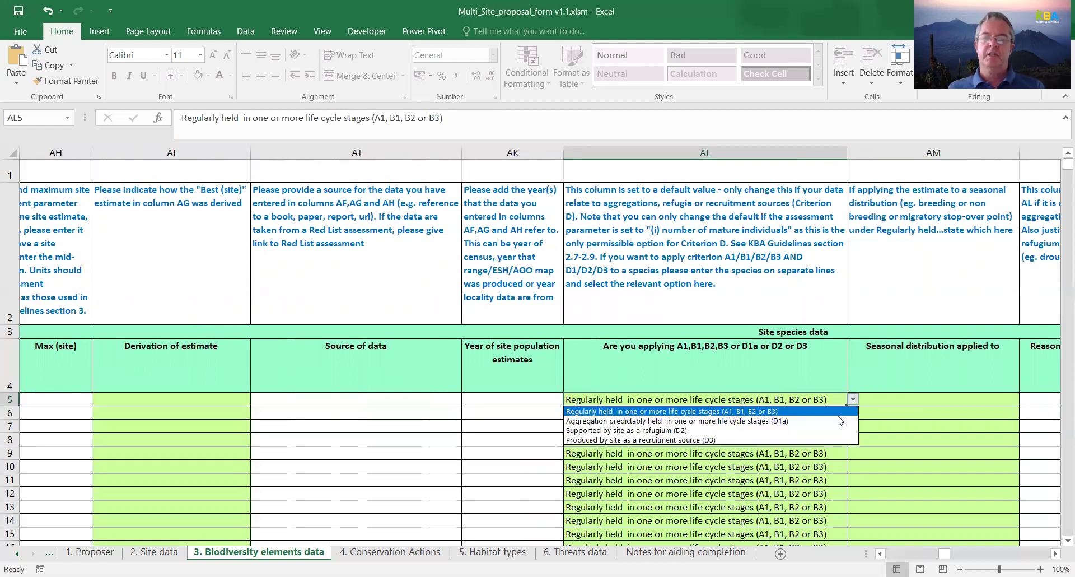
pyautogui.click(839, 421)
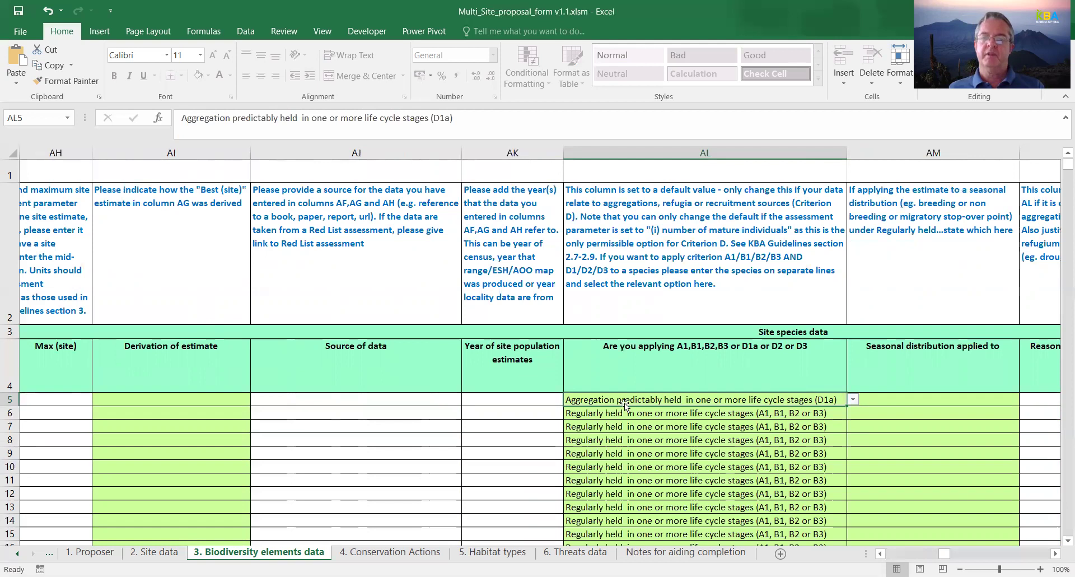
pyautogui.click(853, 399)
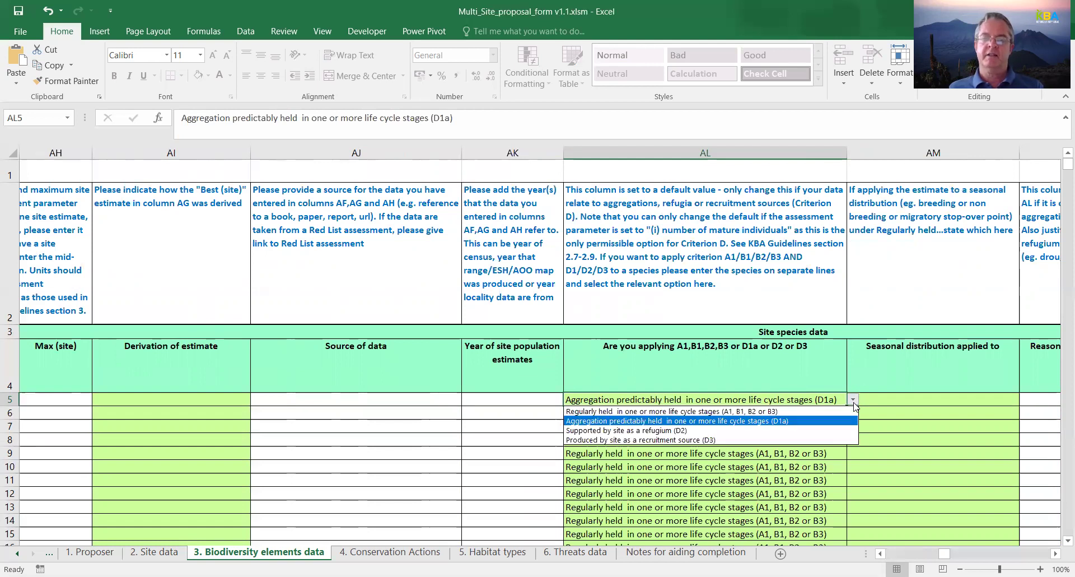
pyautogui.click(804, 431)
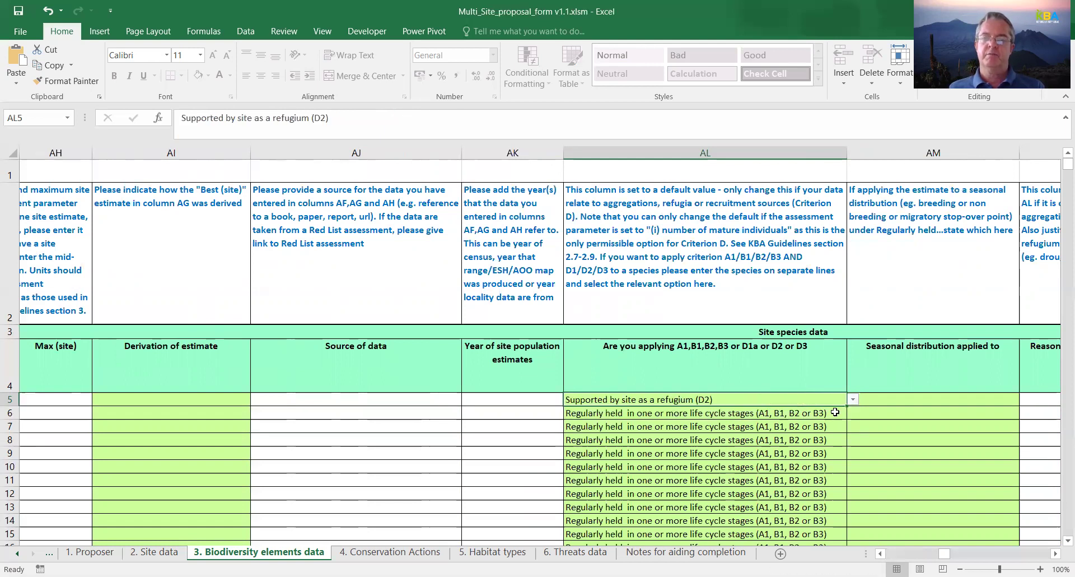
pyautogui.click(853, 400)
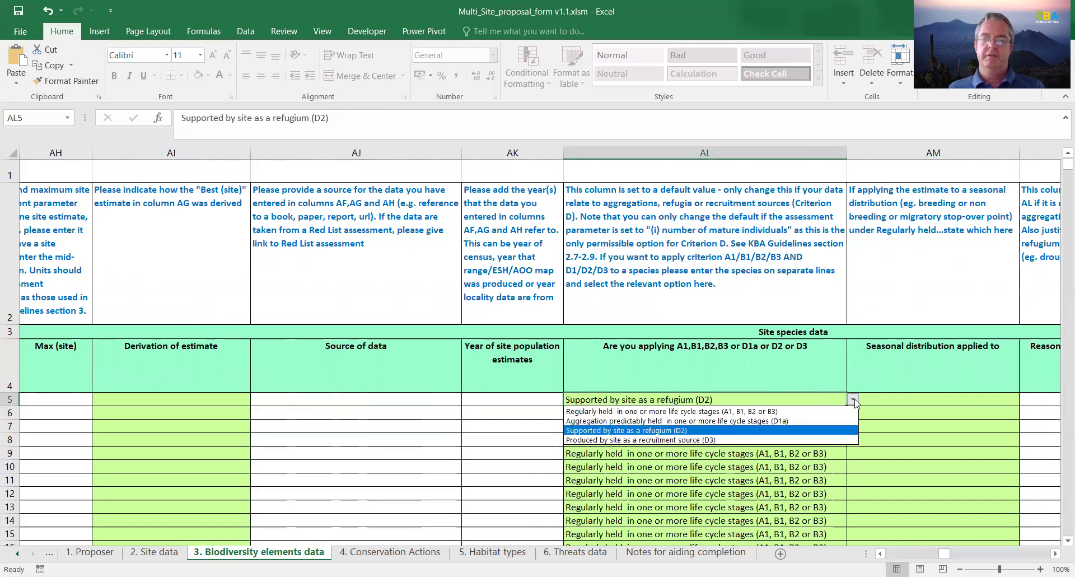
pyautogui.click(814, 440)
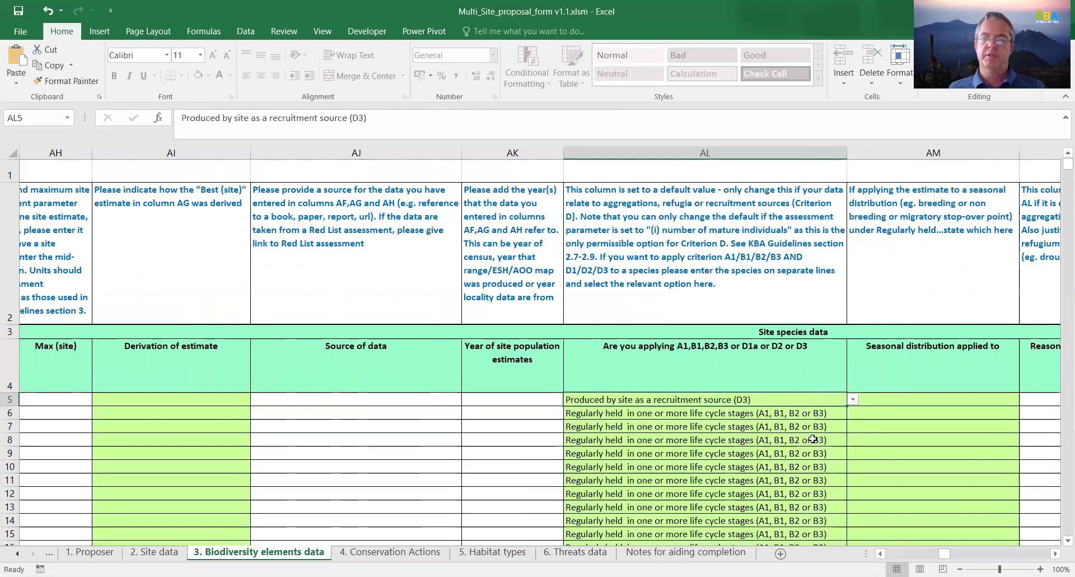
pyautogui.click(853, 399)
pyautogui.click(806, 413)
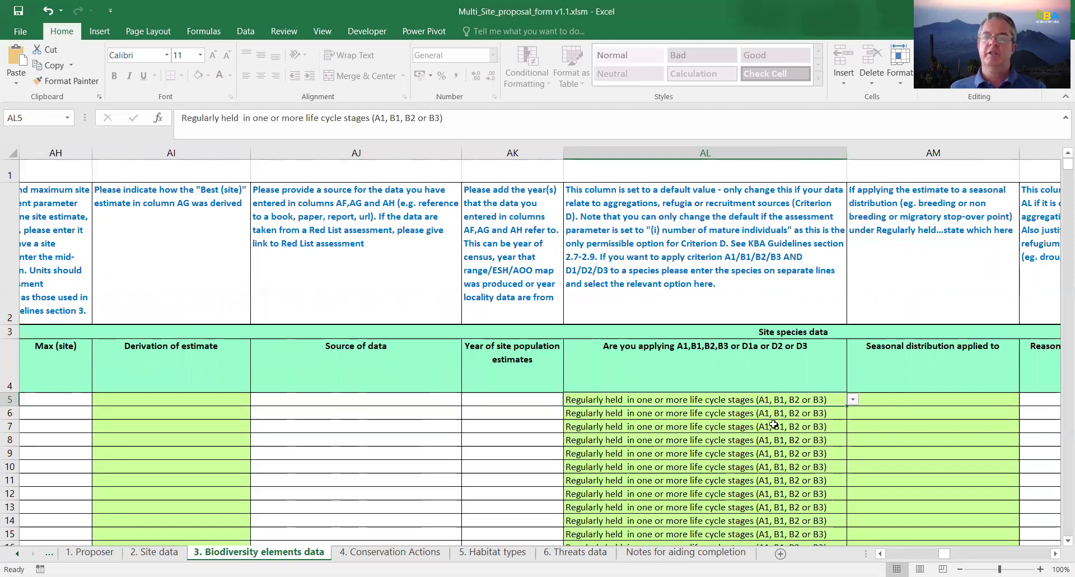
# Examine the seasonal distribution choices for row 5's site estimate without selecting one.
pyautogui.click(1056, 554)
pyautogui.click(1056, 554)
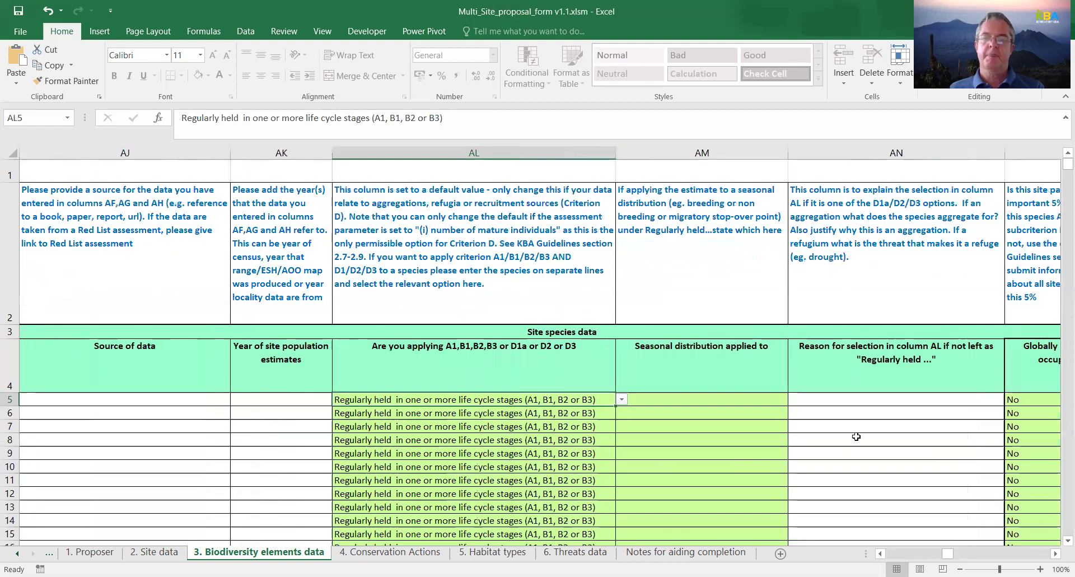
pyautogui.click(769, 404)
pyautogui.click(794, 400)
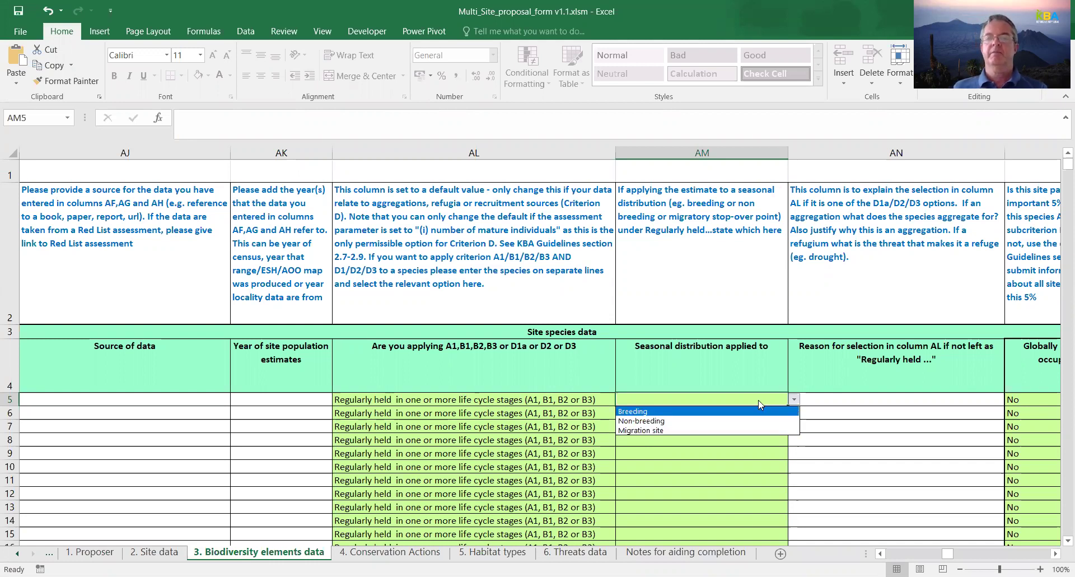
pyautogui.click(853, 397)
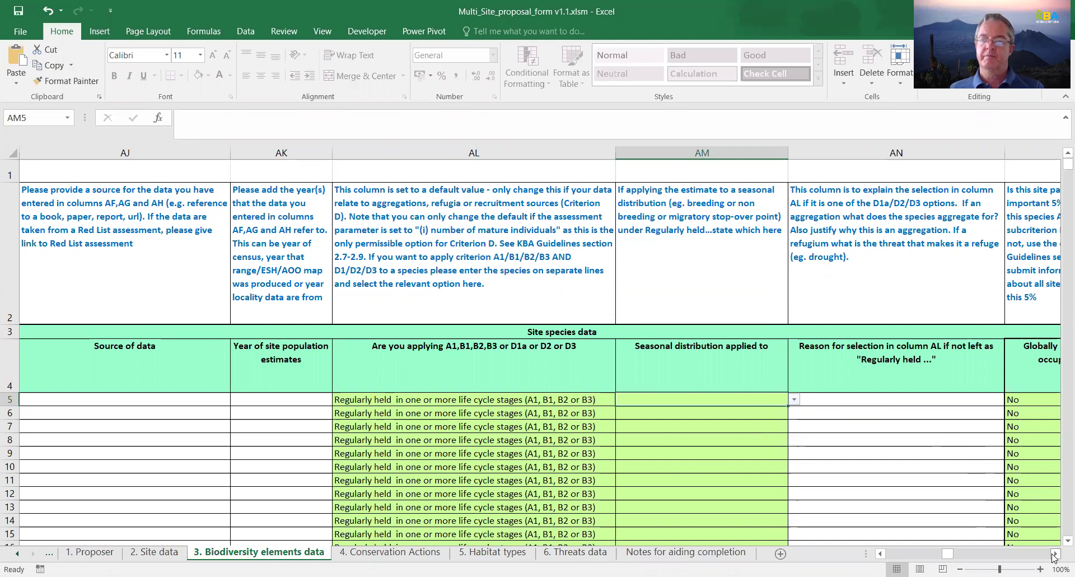
# Examine row 5's reason for the column AL selection and the Yes/No choices for globally most important 5% of occupied habitat (B3c).
pyautogui.hscroll(3, 756, 437)
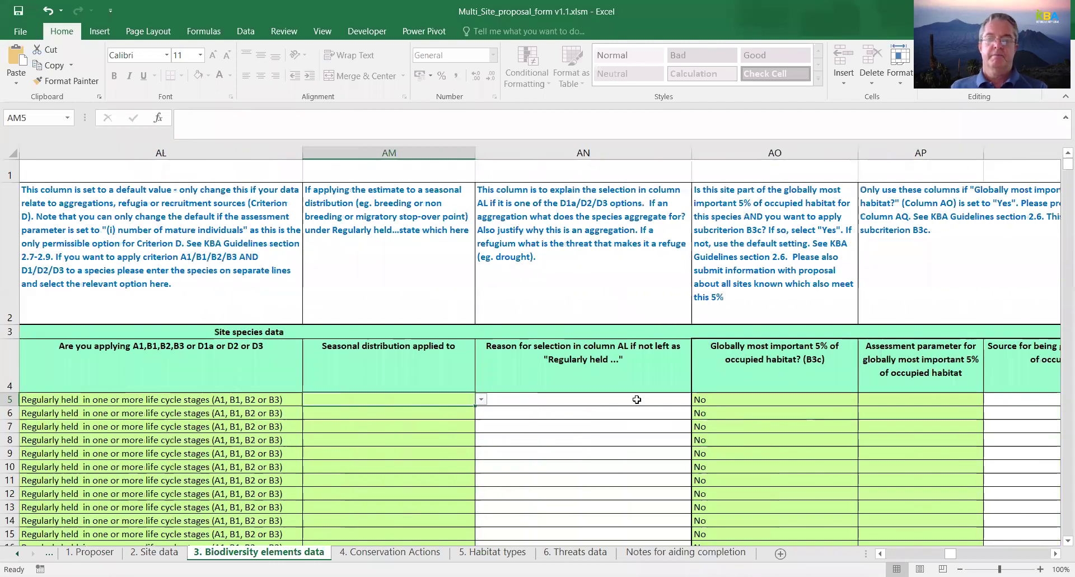
pyautogui.click(632, 400)
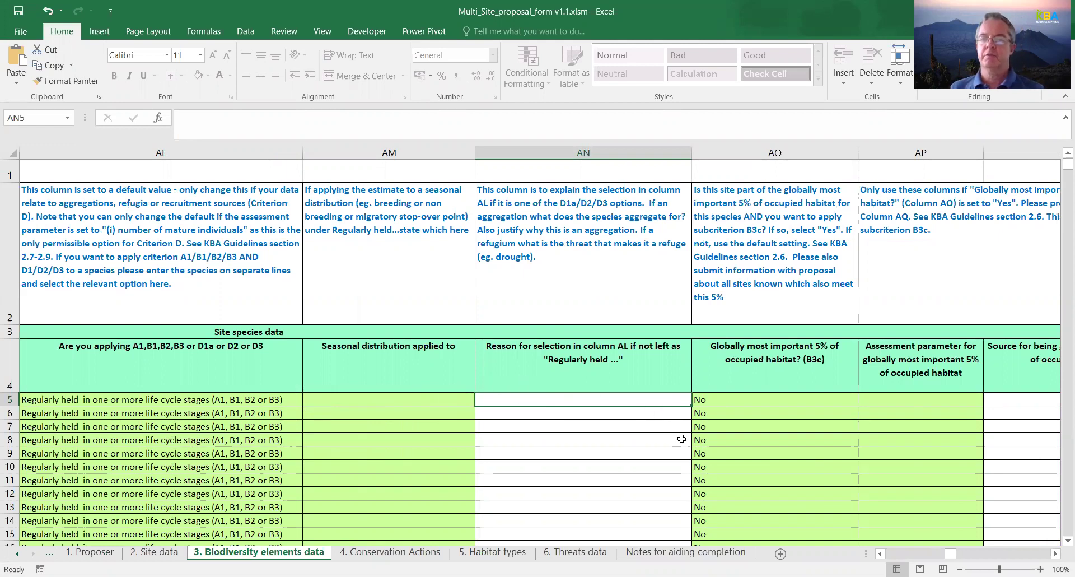
pyautogui.click(844, 401)
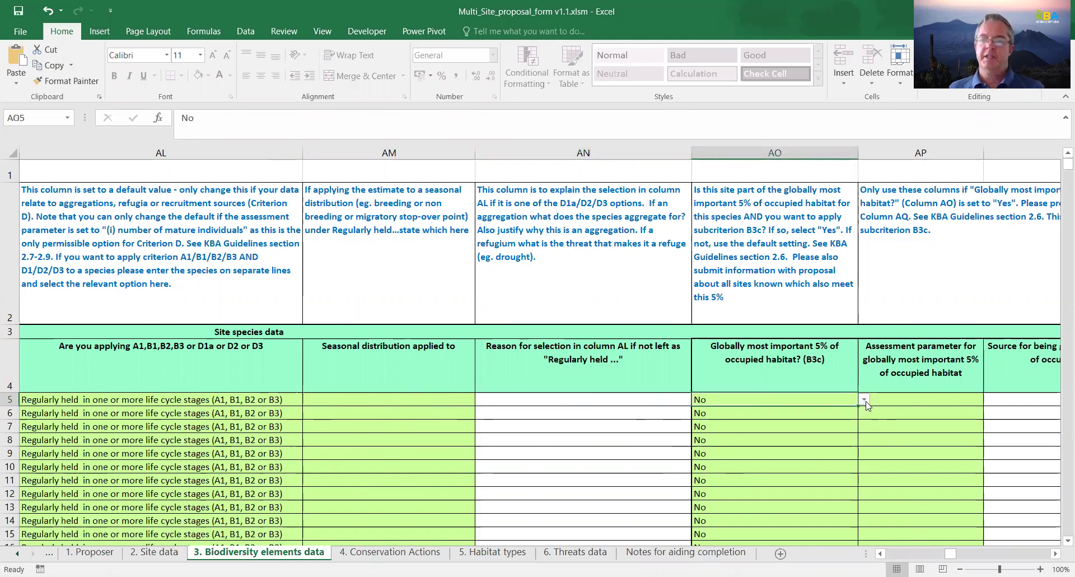
pyautogui.click(864, 400)
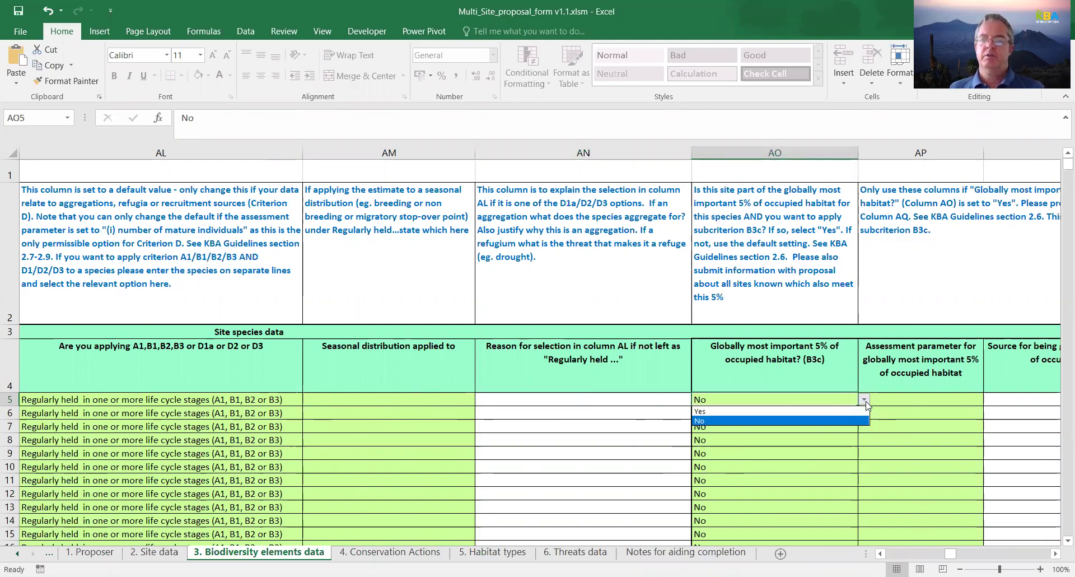
pyautogui.click(832, 397)
# Examine row 5's assessment parameter choices and source field for the globally most important 5% of occupied habitat, without selecting a parameter.
pyautogui.click(894, 401)
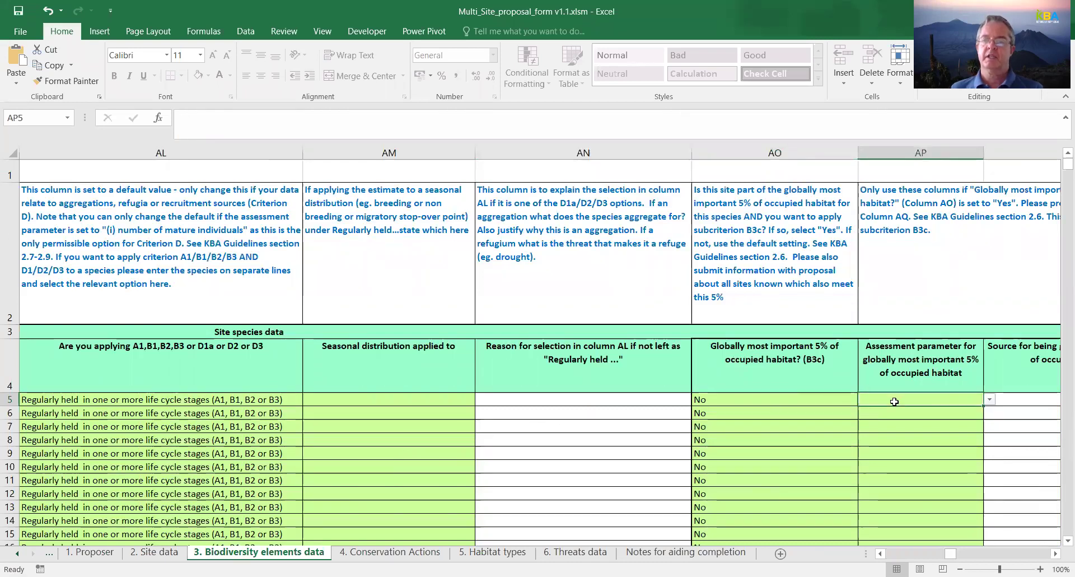
pyautogui.press('Tab')
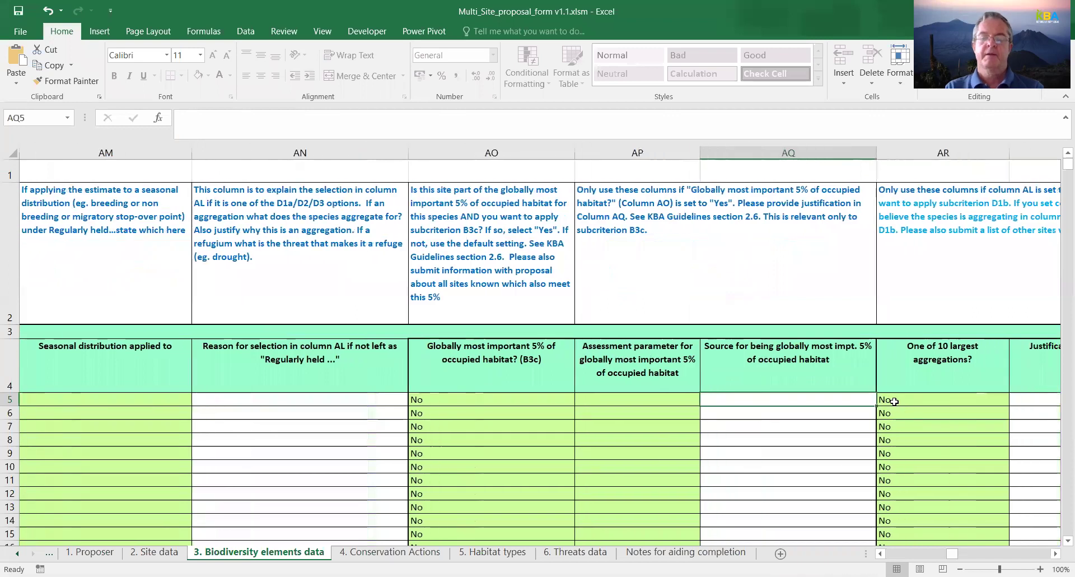
pyautogui.click(698, 398)
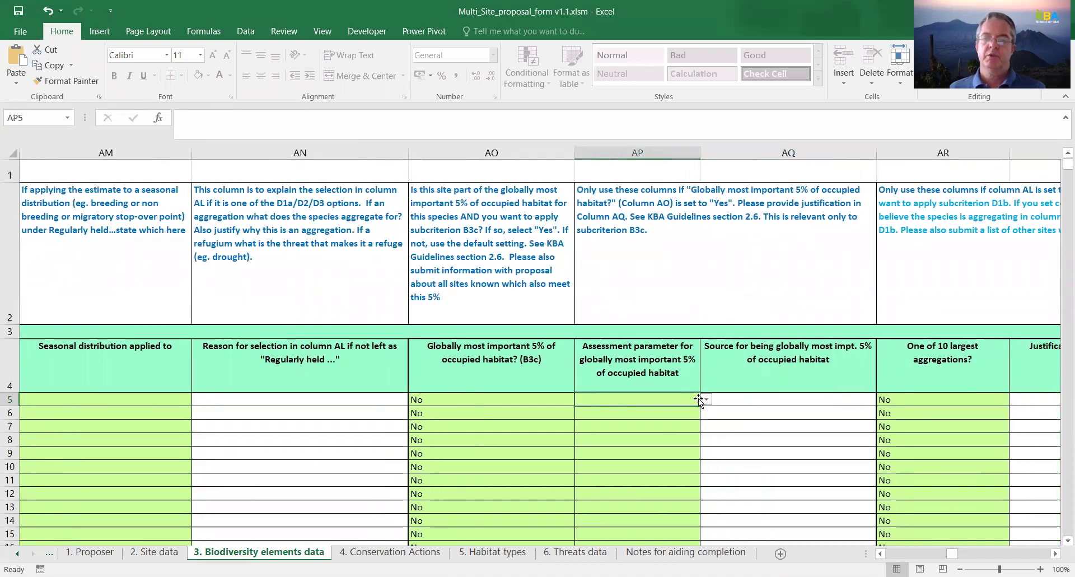
pyautogui.click(706, 399)
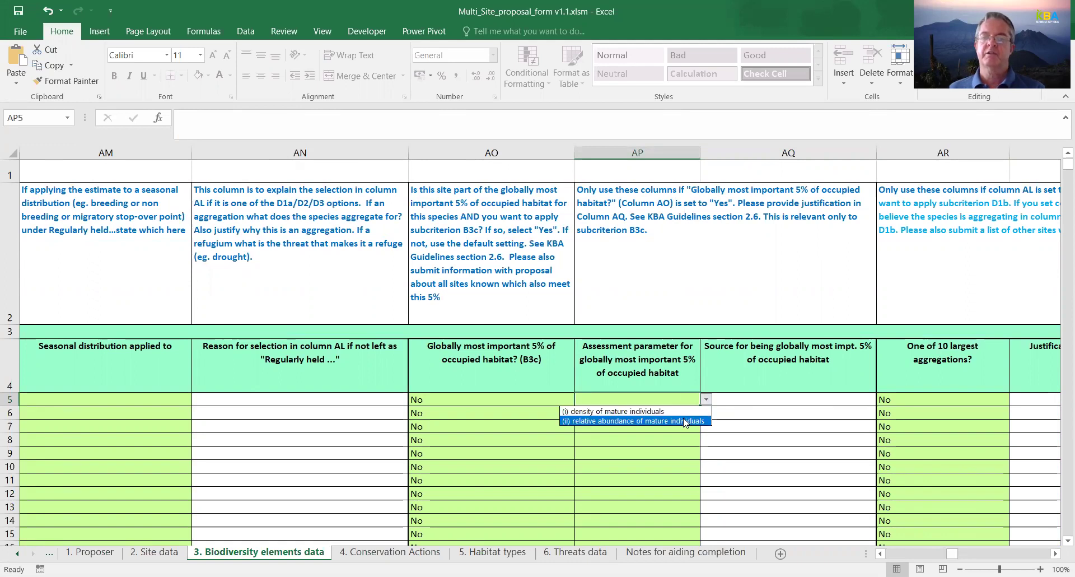
pyautogui.click(753, 399)
pyautogui.click(758, 396)
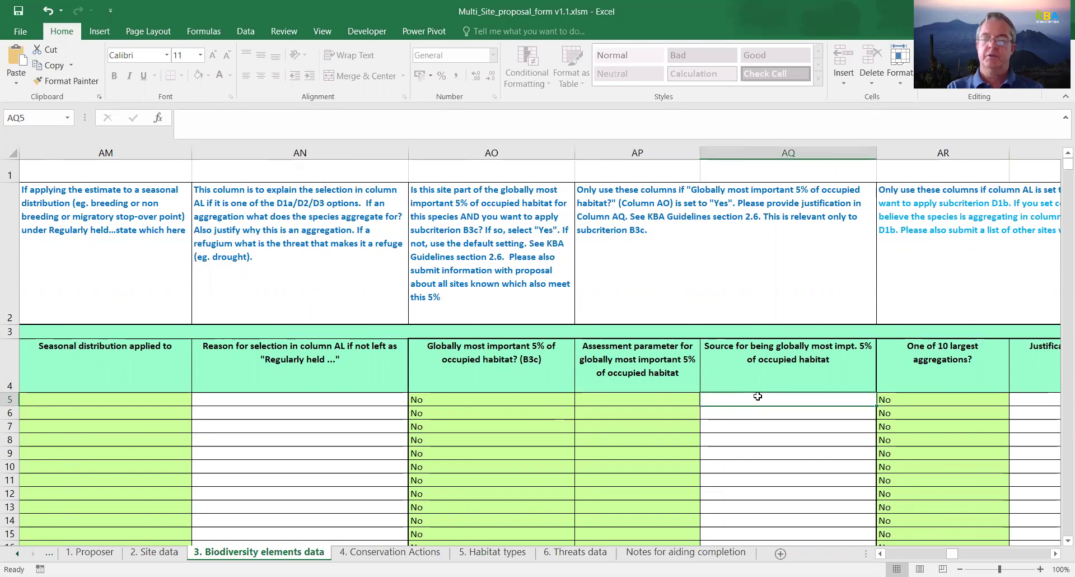
# Examine row 5's choices for being one of the 10 largest aggregations, with the aggregation justification and source fields.
pyautogui.press('Tab')
pyautogui.press('Tab')
pyautogui.press('Tab')
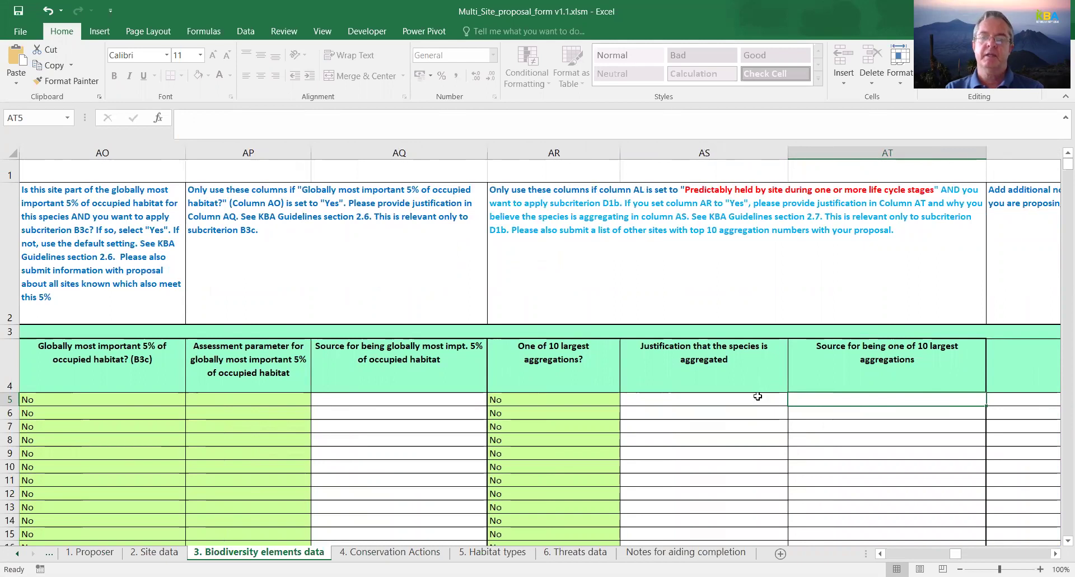
pyautogui.click(757, 397)
pyautogui.press('Left')
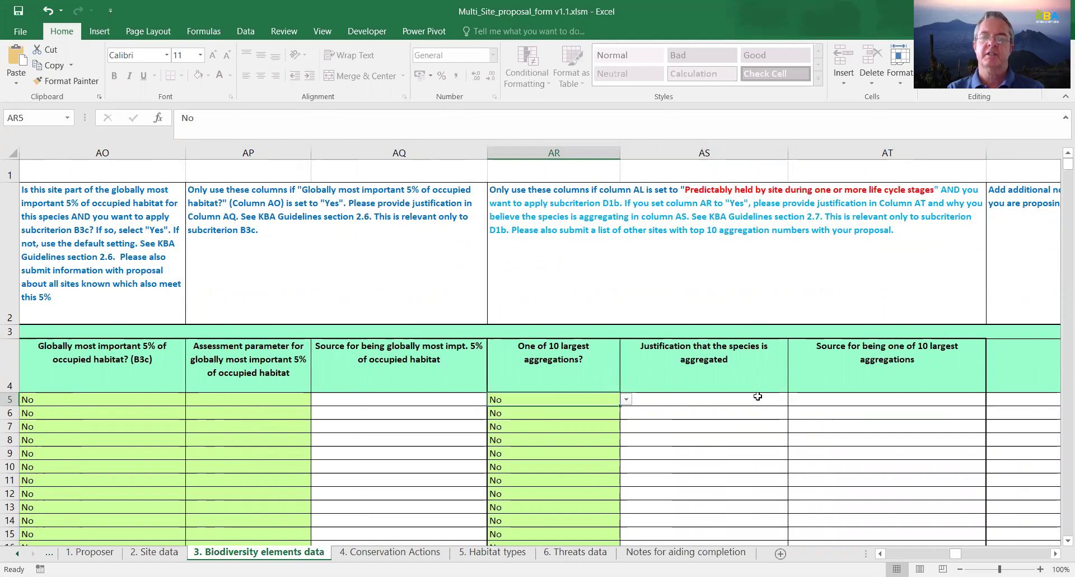
pyautogui.click(626, 400)
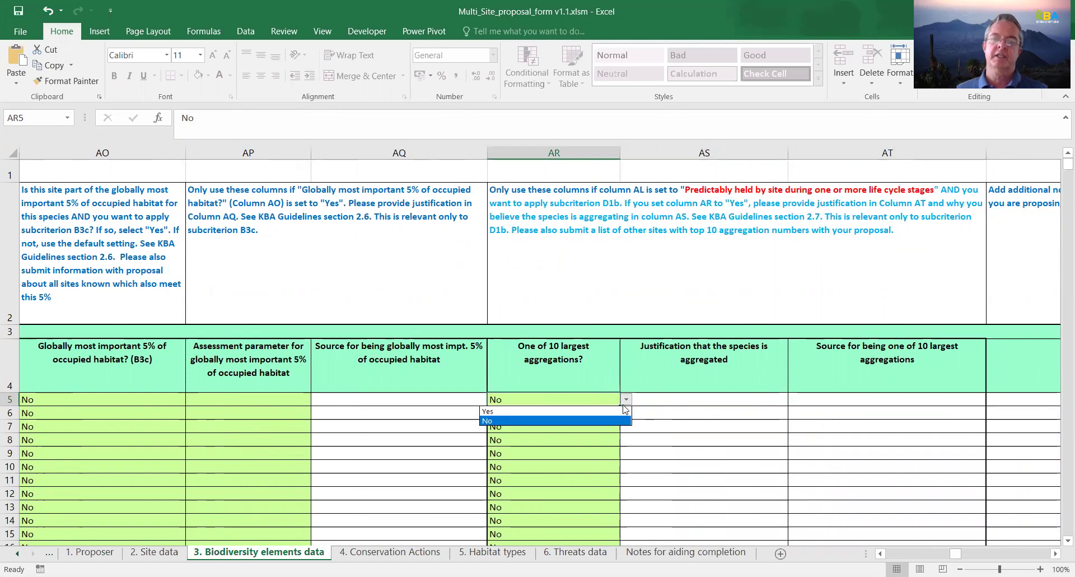
pyautogui.press('Escape')
pyautogui.click(692, 397)
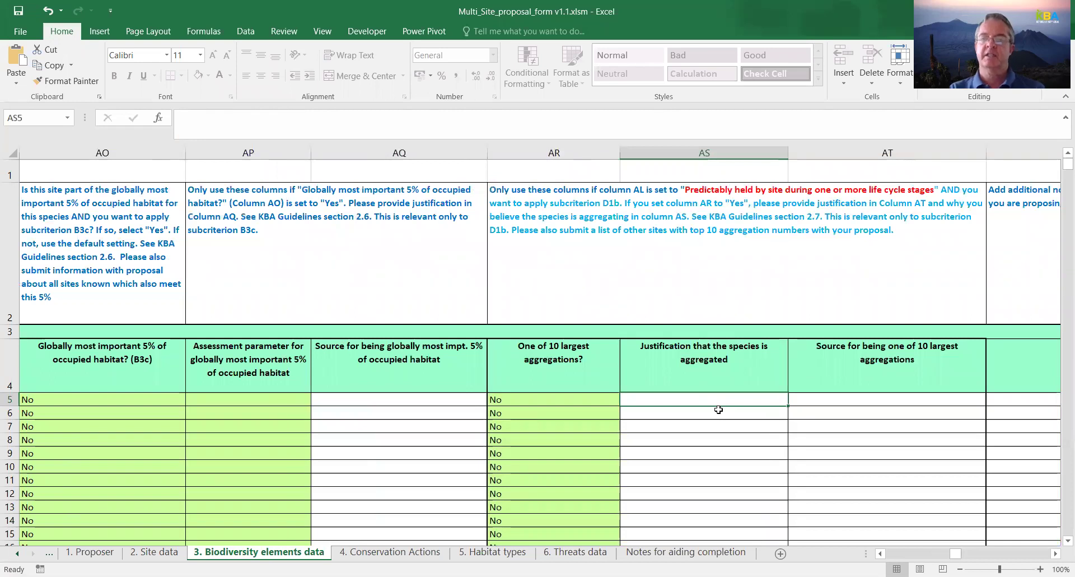
pyautogui.press('Right')
# Go back through row 5's fields to the column AL criteria selection and return to the 10 largest aggregations field to compare their guidance.
pyautogui.press('Left')
pyautogui.press('Left')
pyautogui.press('Left')
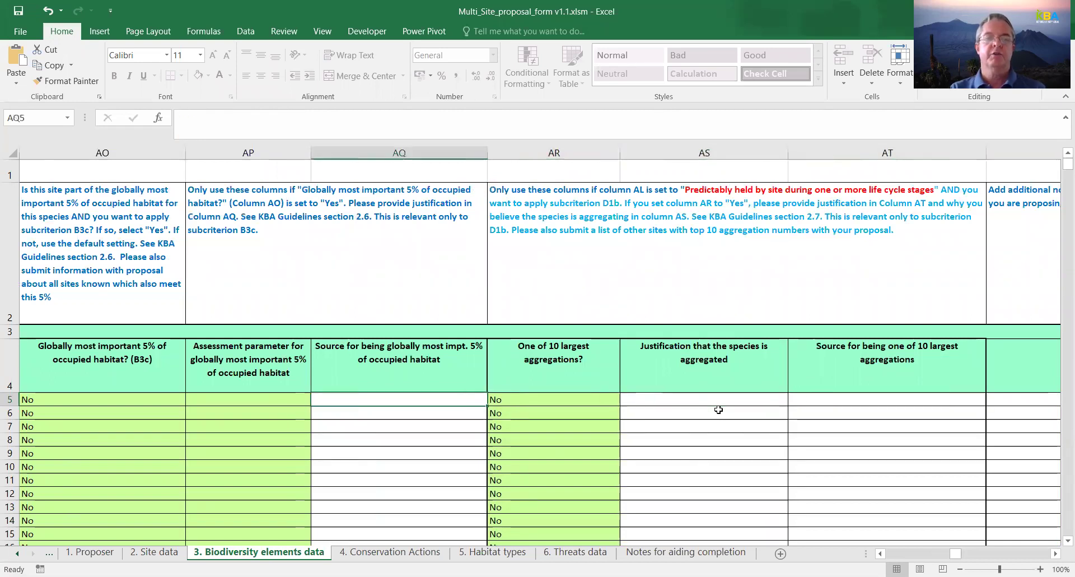
pyautogui.press('Left')
pyautogui.press('Left')
pyautogui.press('Left')
pyautogui.press('Left')
pyautogui.press('Right')
pyautogui.press('Right')
pyautogui.press('Left')
pyautogui.press('Left')
pyautogui.press('Left')
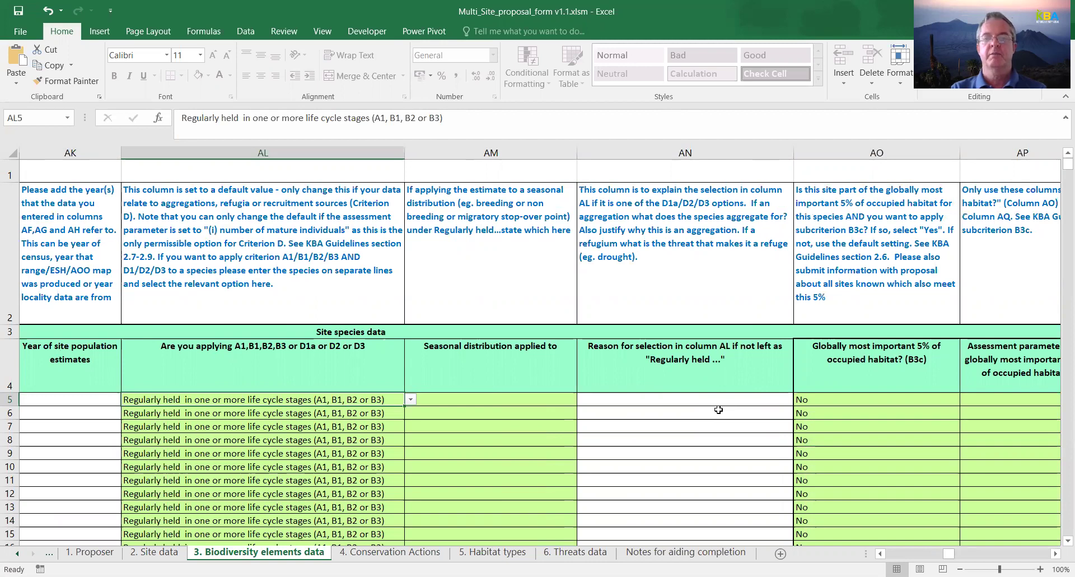
pyautogui.press('Right')
pyautogui.press('Right')
pyautogui.press('Right')
pyautogui.press('Right')
pyautogui.press('Right')
pyautogui.press('Right')
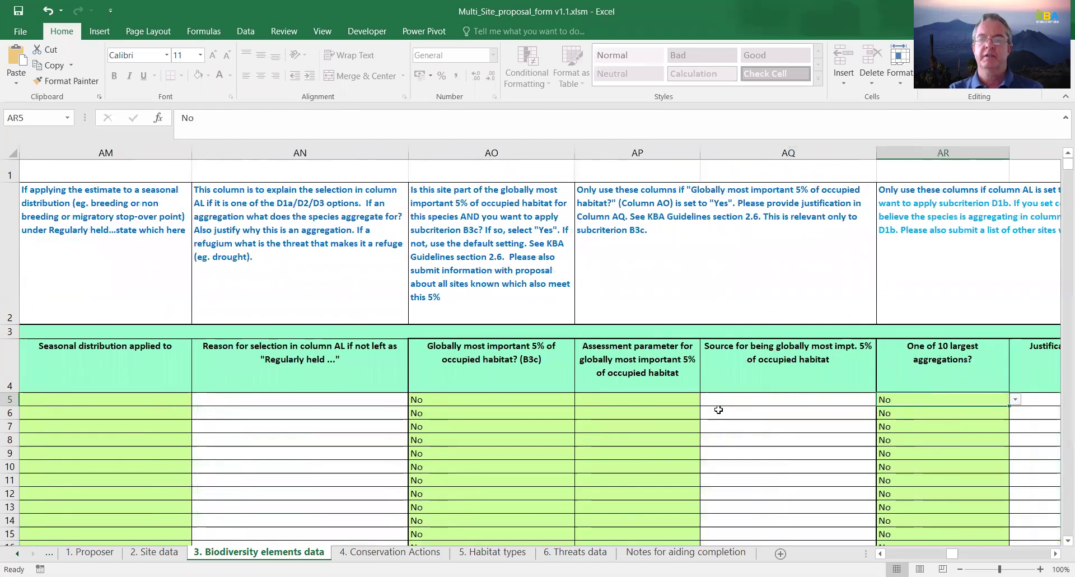
# Review row 5's aggregation justification and source fields, and read the guidance for the notes on site data for species.
pyautogui.press('Right')
pyautogui.press('Left')
pyautogui.press('Left')
pyautogui.press('Right')
pyautogui.press('Right')
pyautogui.press('Right')
pyautogui.press('Right')
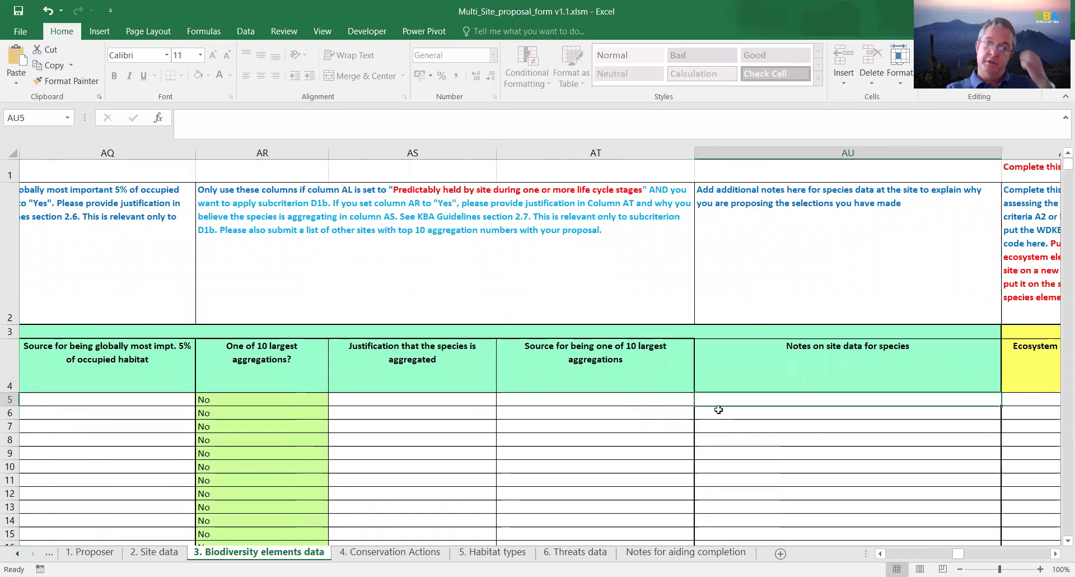
pyautogui.press('Up')
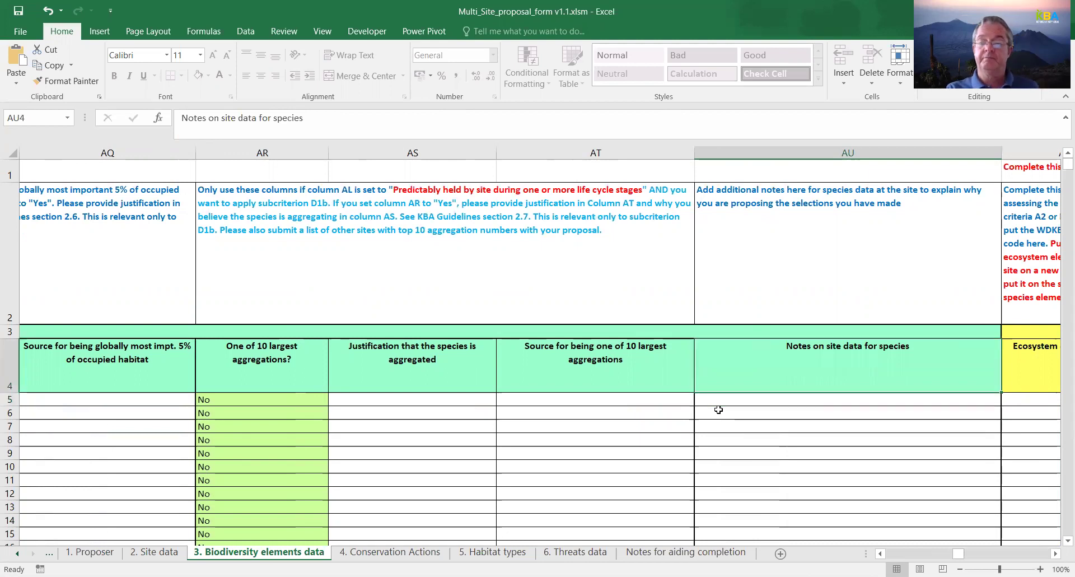
pyautogui.press('Down')
# Examine the ecosystem code number and ecosystem type name fields for criteria A2 or B4, moving to row 7 for a separate ecosystem entry.
pyautogui.press('Right')
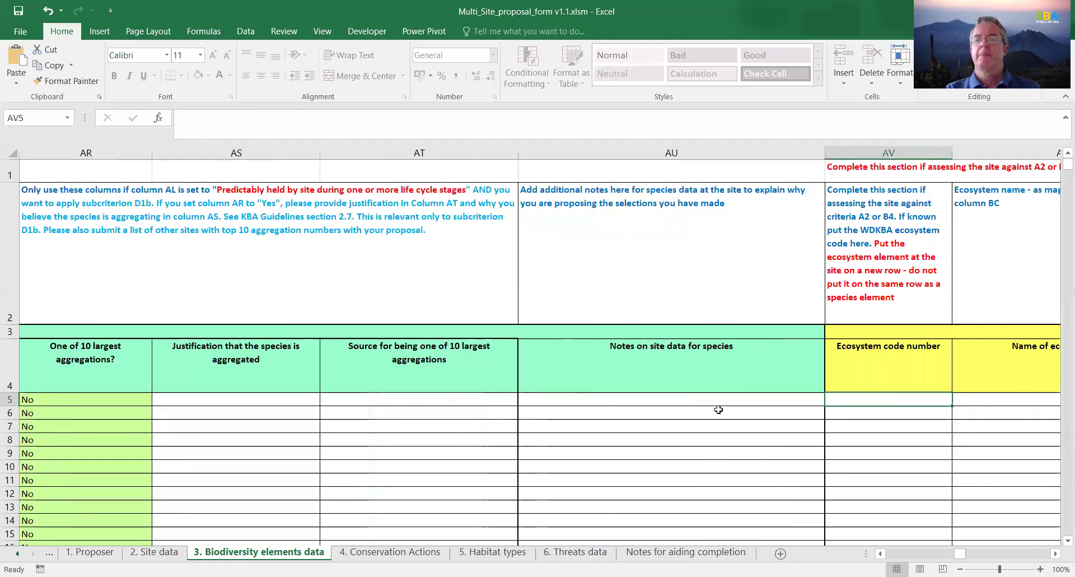
pyautogui.press('Right')
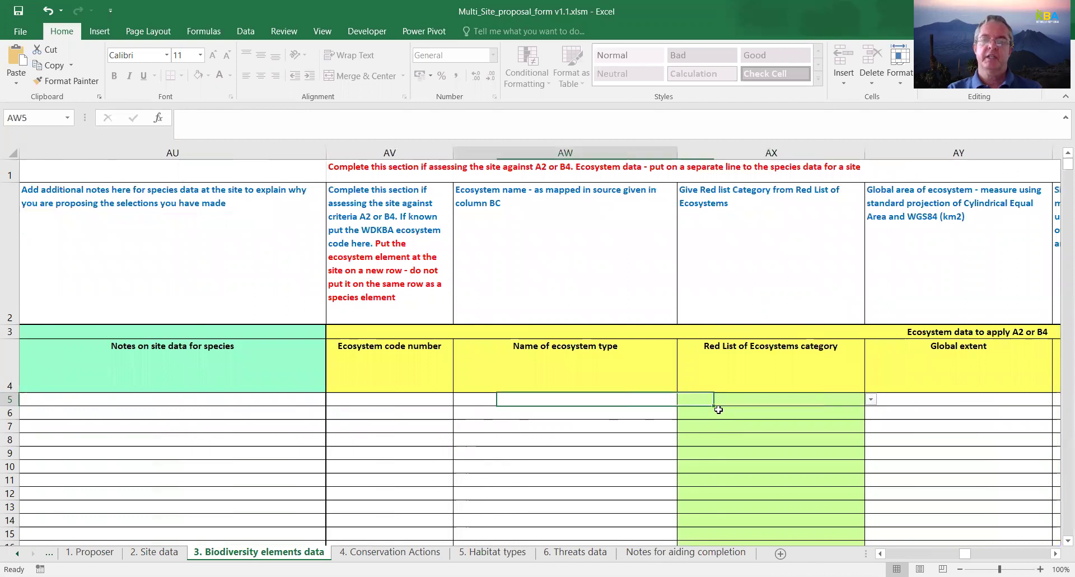
pyautogui.press('Left')
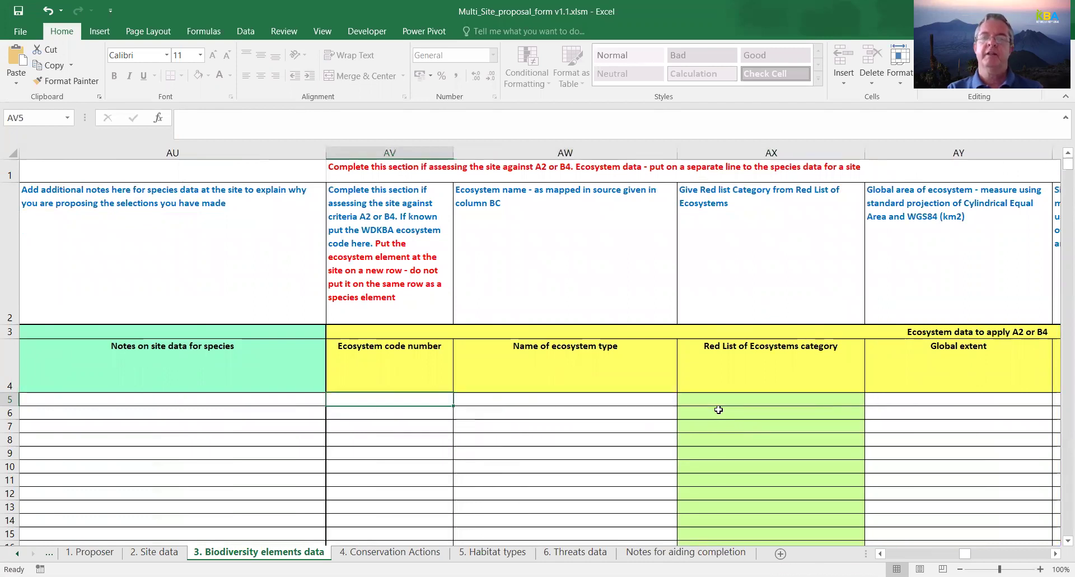
pyautogui.press('Right')
pyautogui.press('Left')
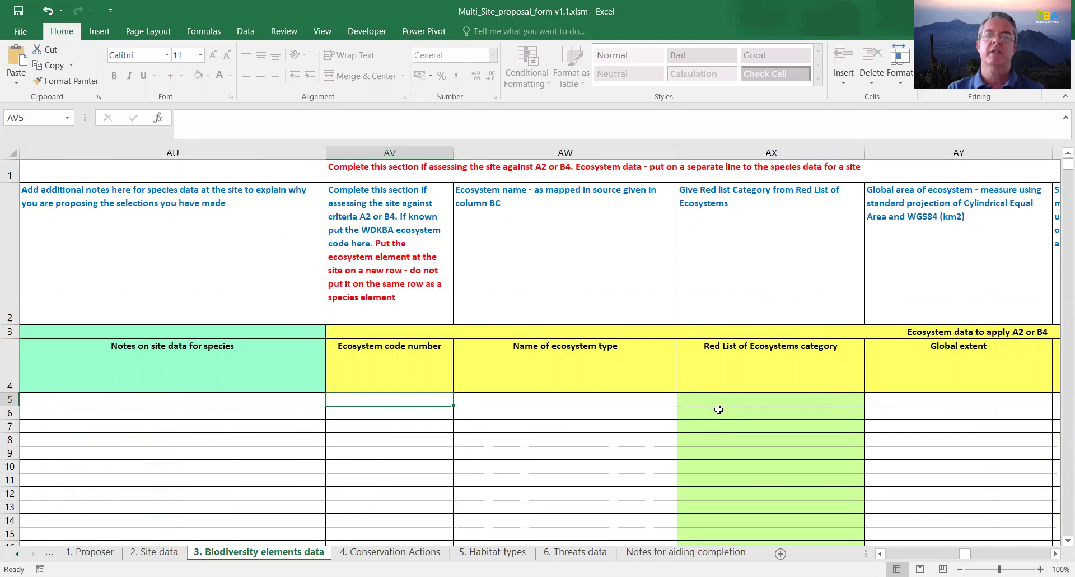
pyautogui.press('Down')
pyautogui.press('Down')
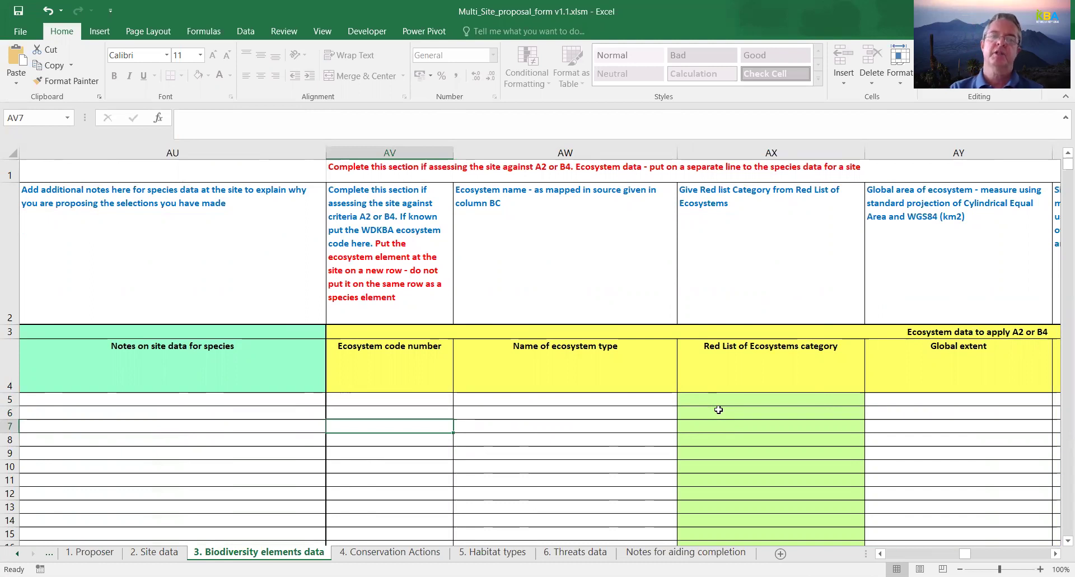
# Go back to row 5 and examine the ecosystem name field and the choices for the Red List of Ecosystems category, leaving it empty.
pyautogui.press('Up')
pyautogui.press('Up')
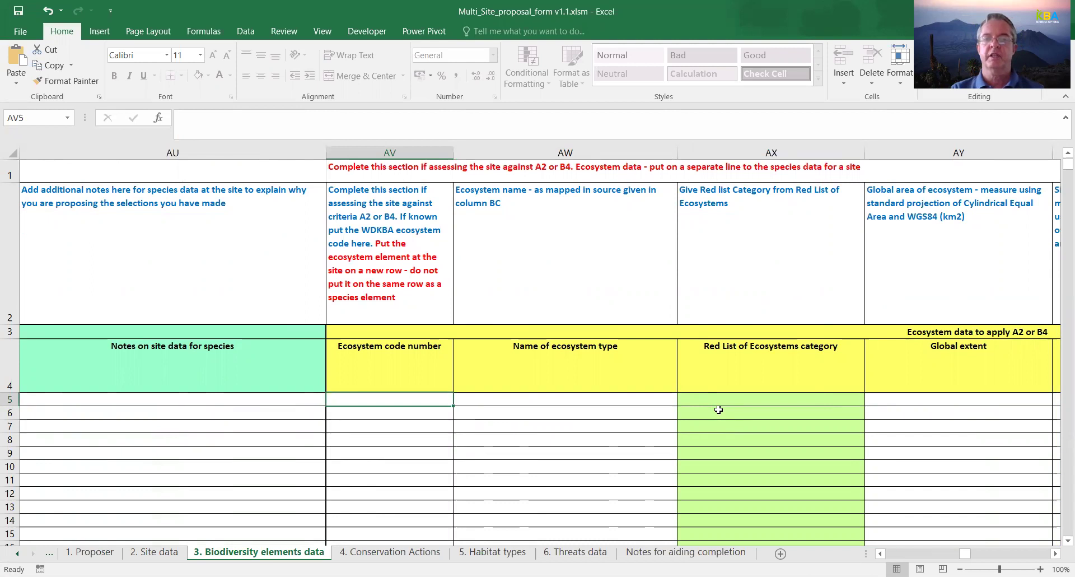
pyautogui.press('Right')
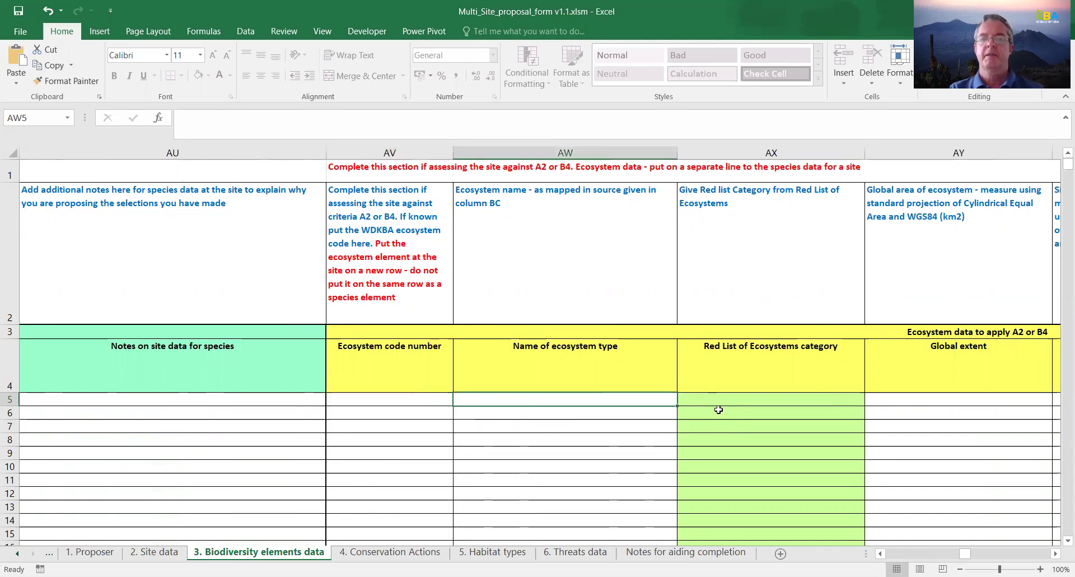
pyautogui.press('Right')
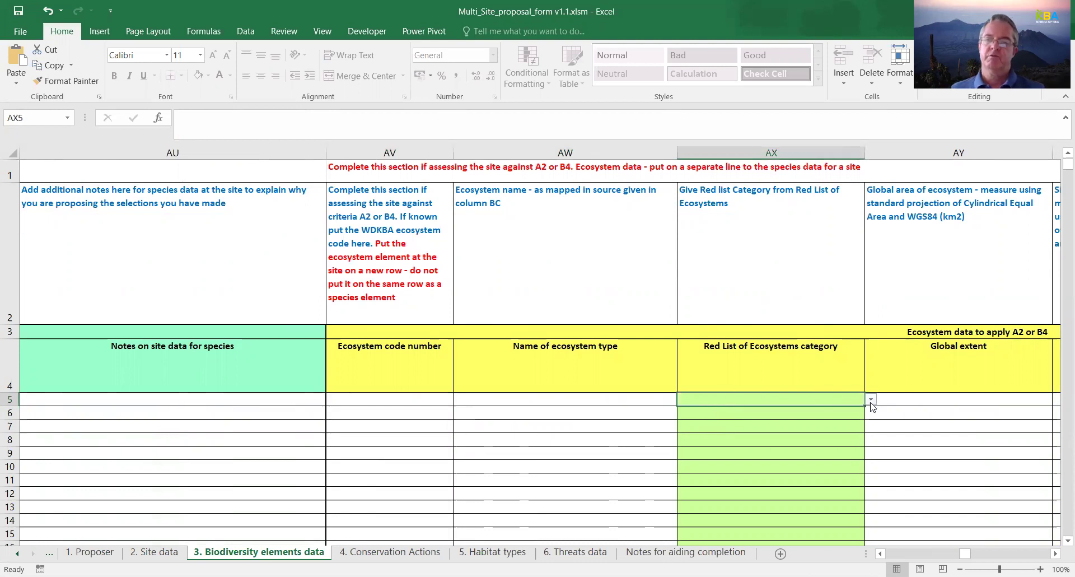
pyautogui.click(871, 400)
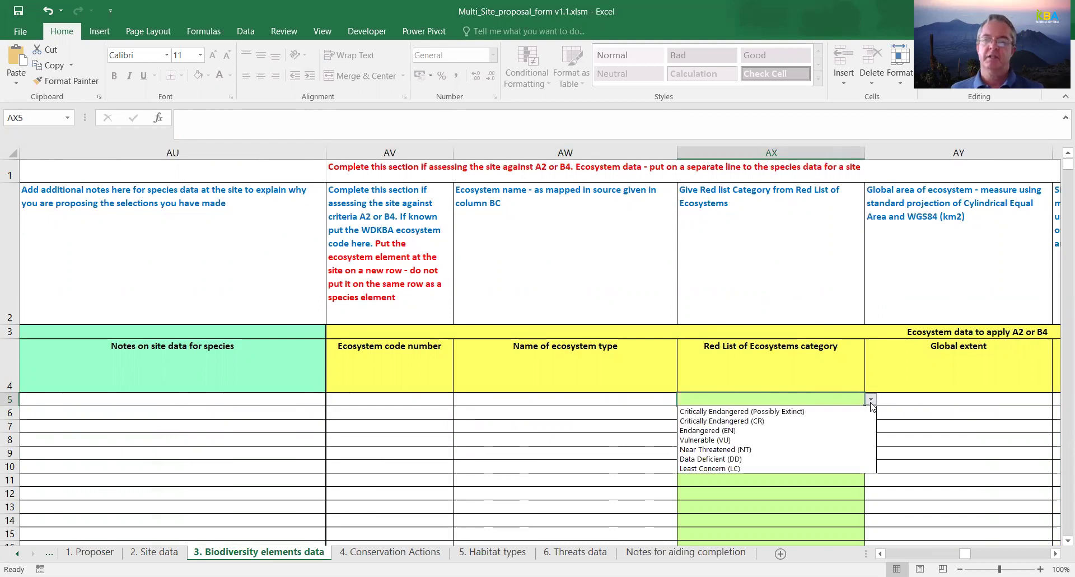
pyautogui.click(949, 403)
# Review row 5's global extent field and the fields for the ecosystem's extent at the site, ending on the minimum extent.
pyautogui.press('Tab')
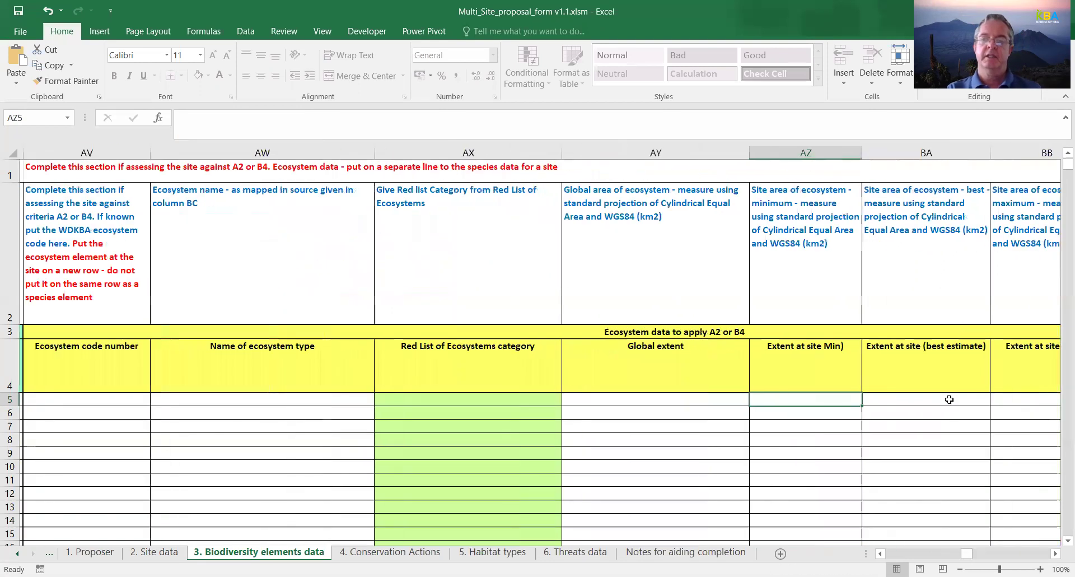
pyautogui.press('Left')
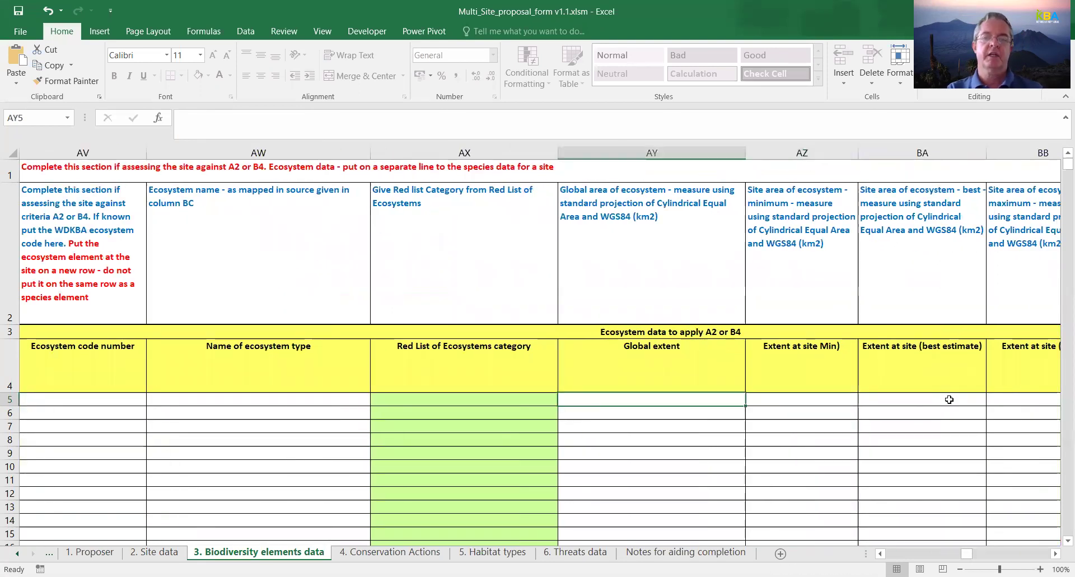
pyautogui.press('Right')
pyautogui.press('Right')
pyautogui.press('Right')
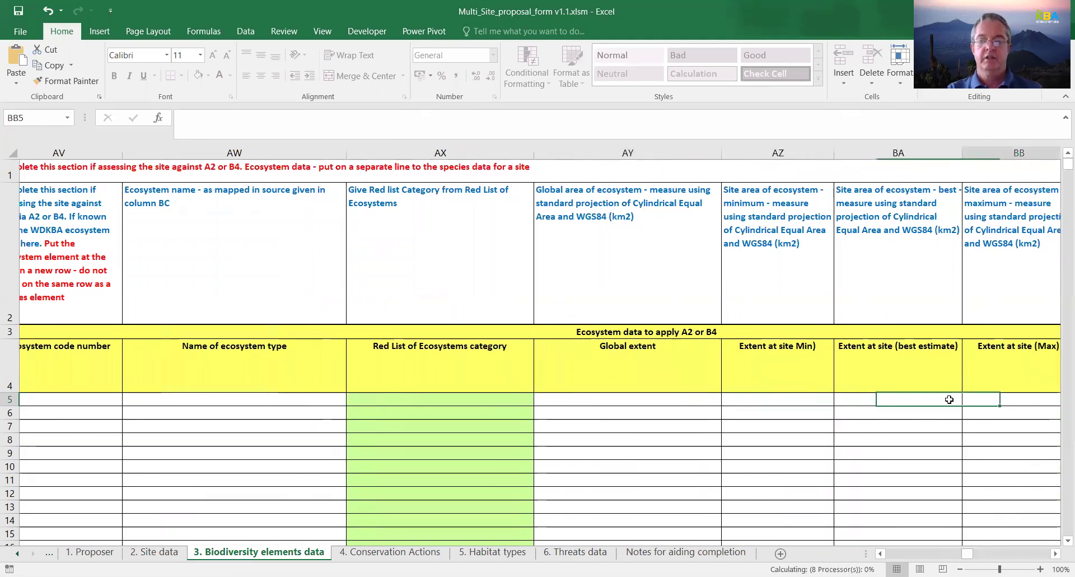
pyautogui.press('Left')
pyautogui.press('Left')
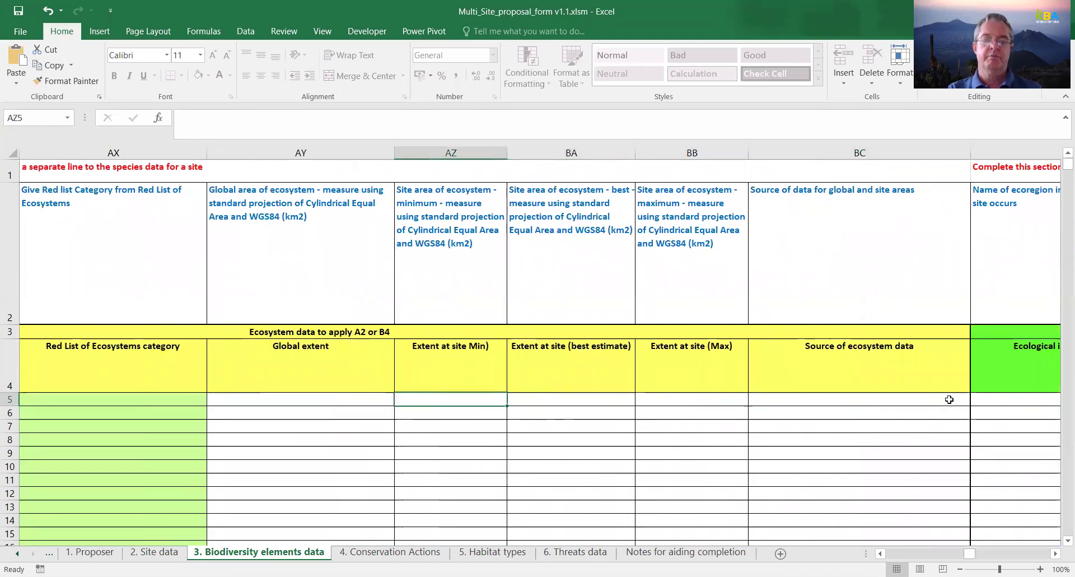
# Compare the minimum, best estimate and maximum site extent fields in row 5, ending on the source of ecosystem data.
pyautogui.press('Right')
pyautogui.press('Right')
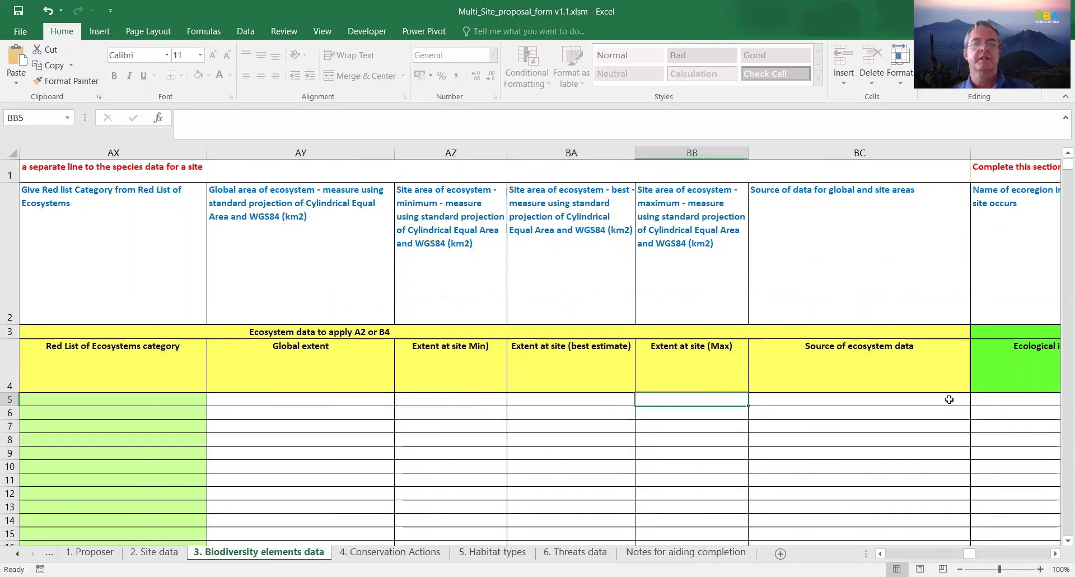
pyautogui.press('Left')
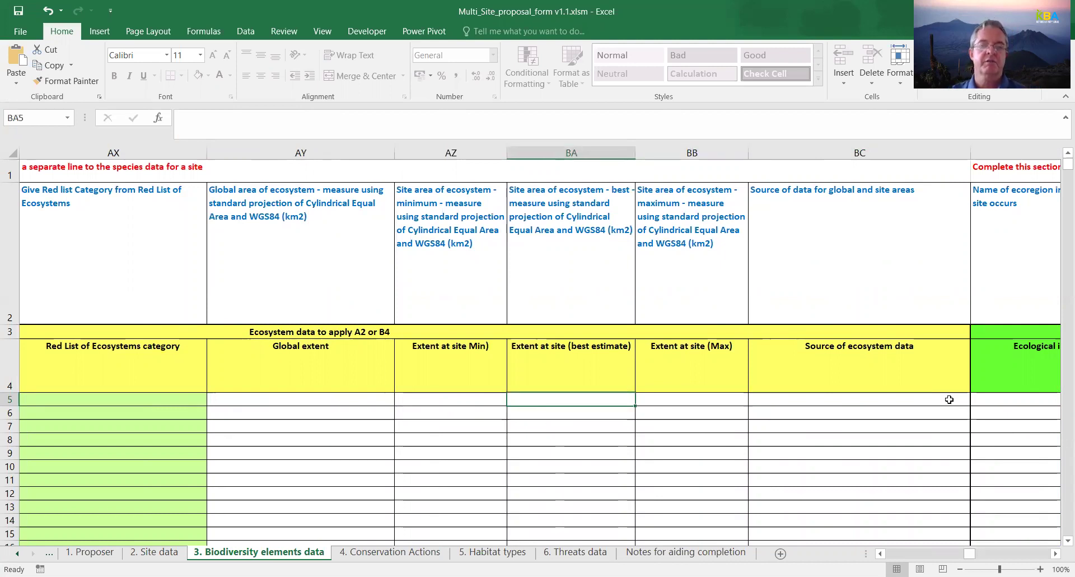
pyautogui.press('Left')
pyautogui.press('Right')
pyautogui.press('Right')
pyautogui.press('Right')
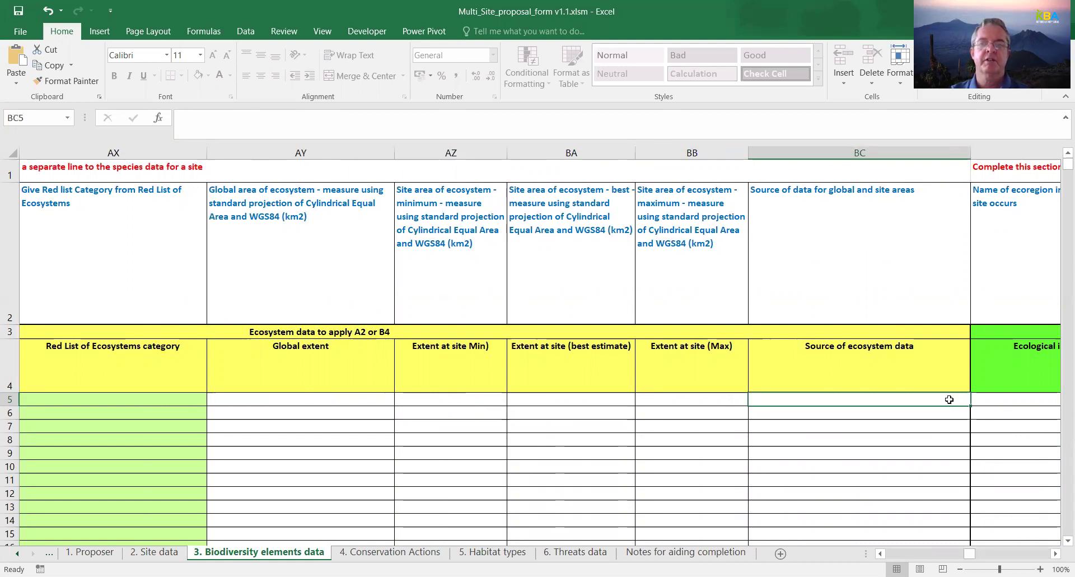
# Look over the criterion C section in row 5 through to intact ecological communities, returning to the ecological integrity ecoregion field.
pyautogui.press('Right')
pyautogui.press('Right')
pyautogui.press('Right')
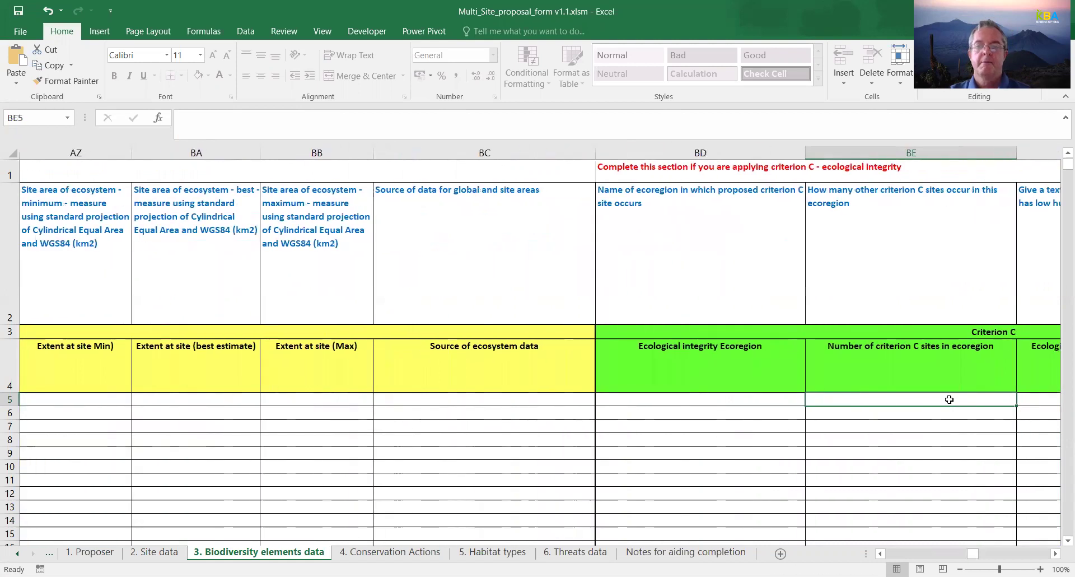
pyautogui.press('Right')
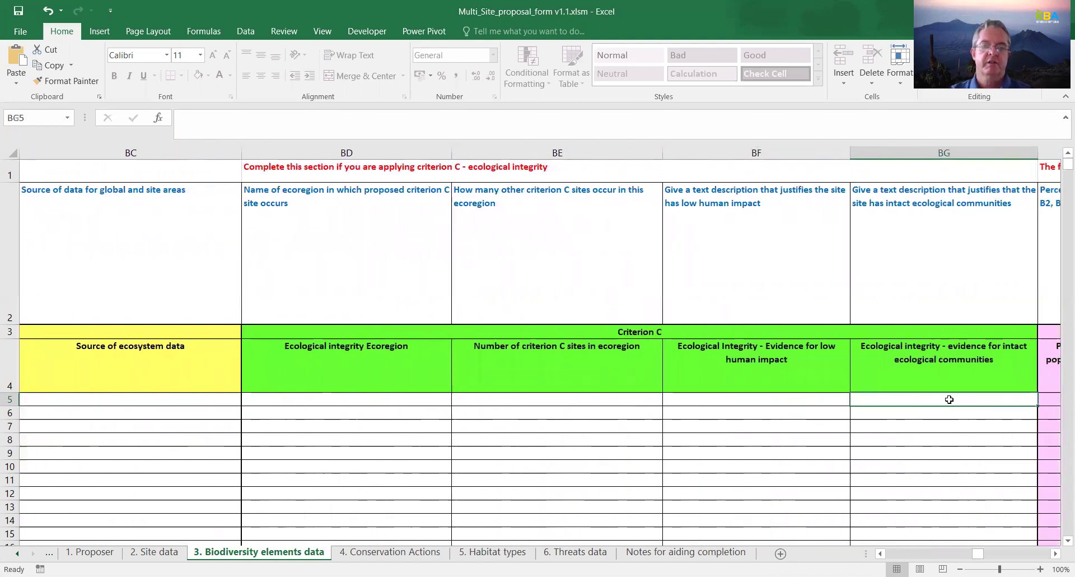
pyautogui.press('Left')
pyautogui.press('Left')
pyautogui.press('Left')
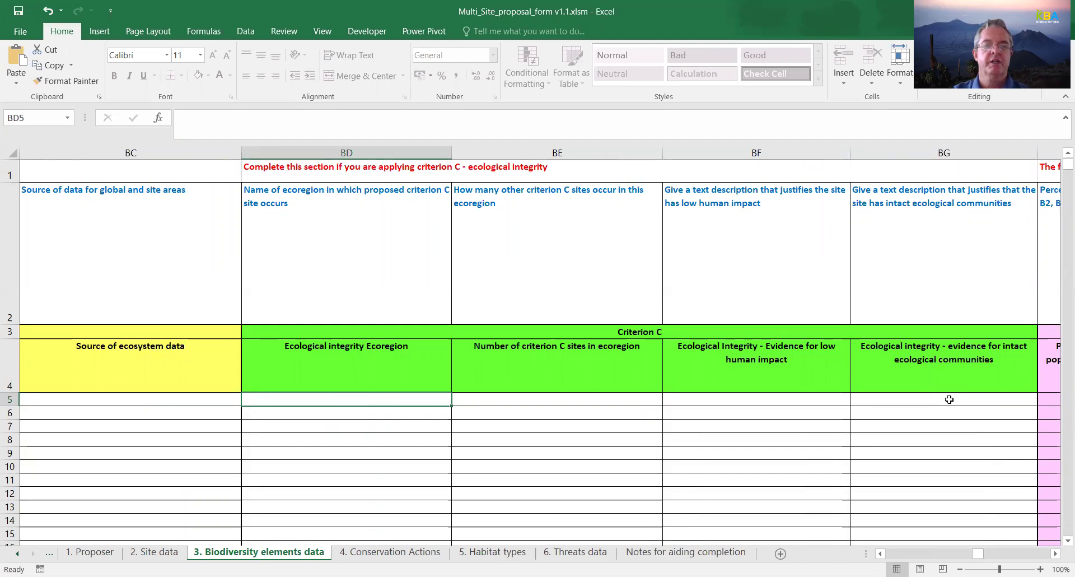
# Examine row 5's number of criterion C sites and the evidence fields for low human impact and intact ecological communities.
pyautogui.press('Right')
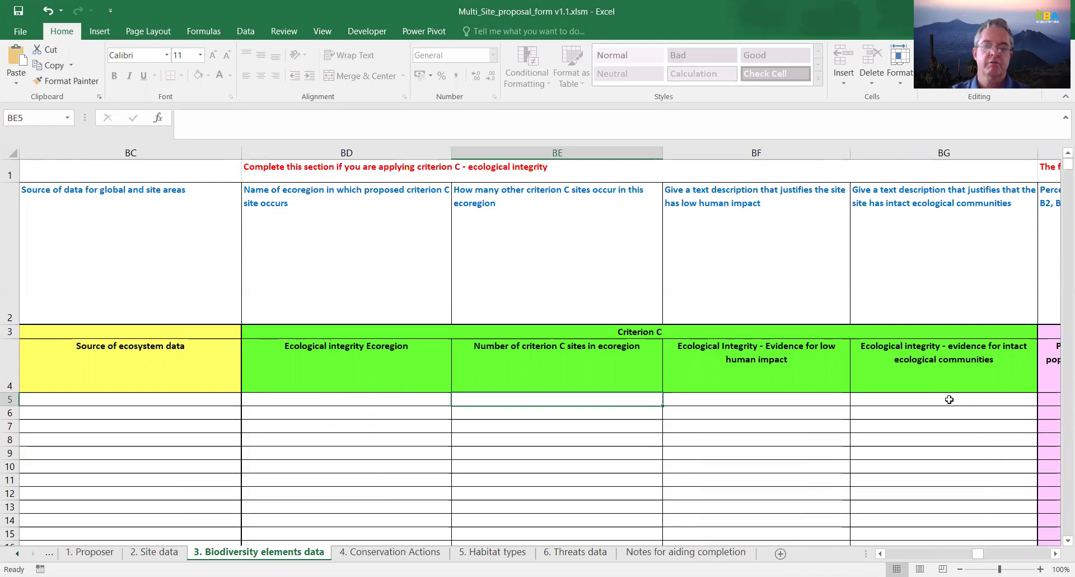
pyautogui.press('Tab')
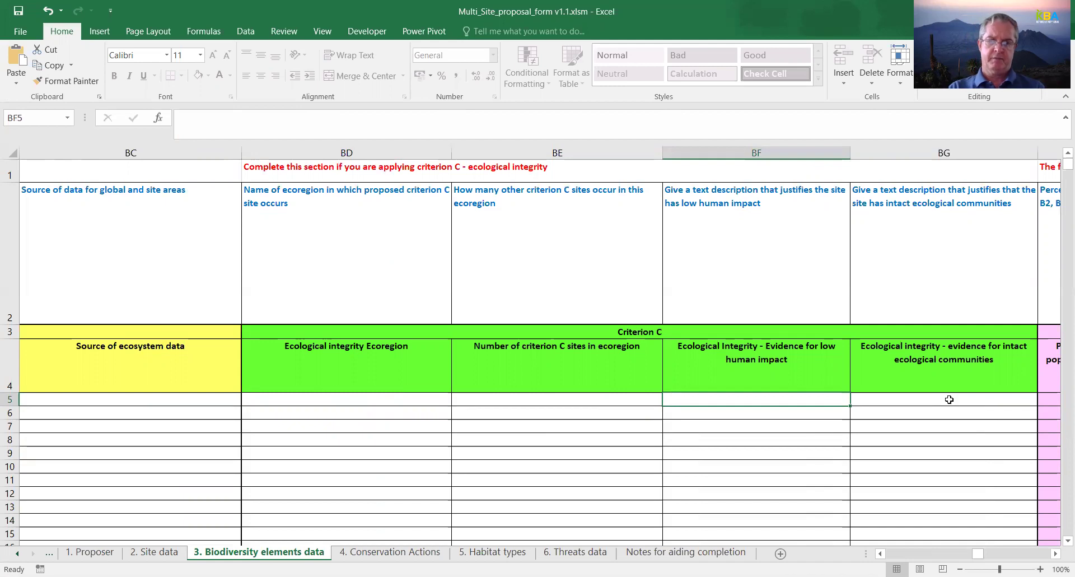
pyautogui.click(949, 400)
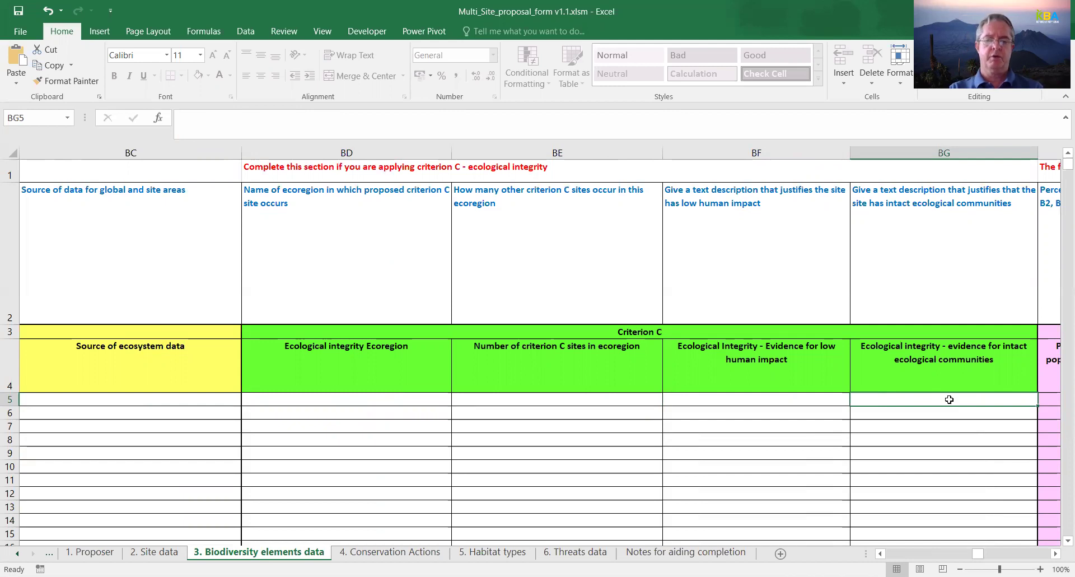
pyautogui.press('Left')
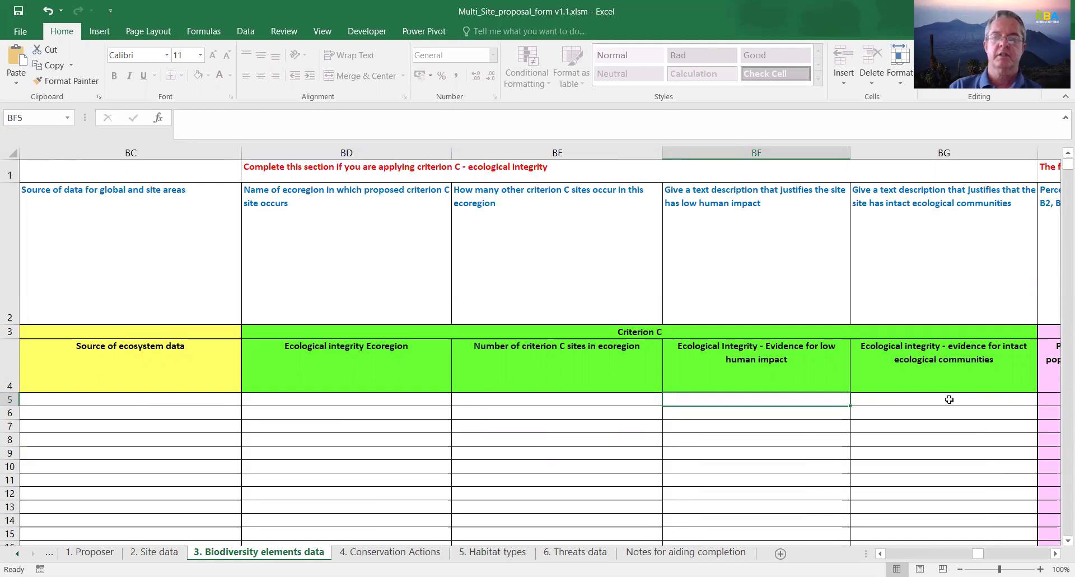
# Examine row 5's calculated percentages of global species population and ecosystem extent, with their formulas.
pyautogui.press('Right')
pyautogui.press('Right')
pyautogui.press('Right')
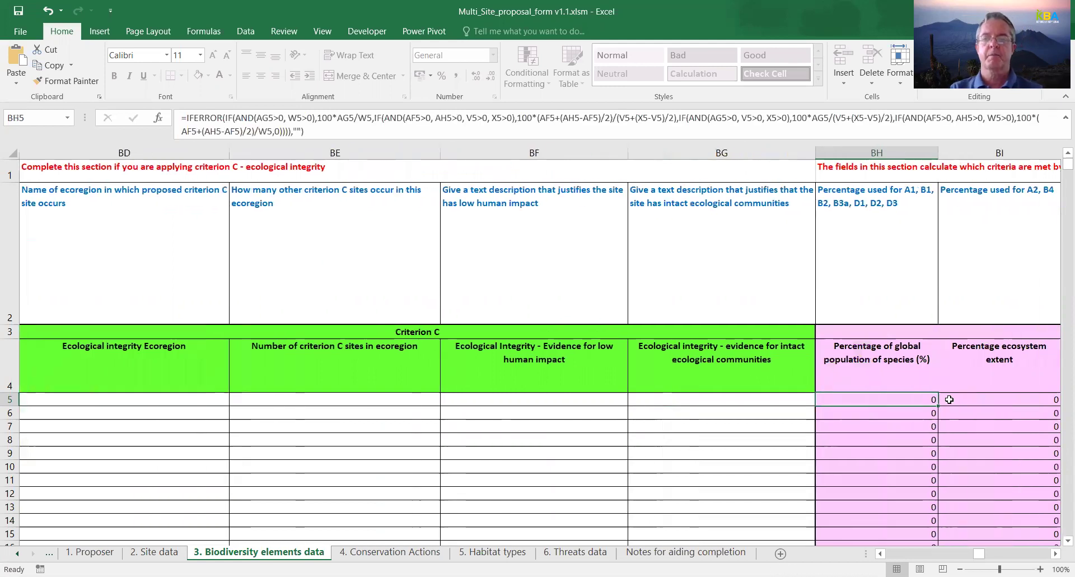
pyautogui.press('Right')
pyautogui.press('Right')
pyautogui.press('Right')
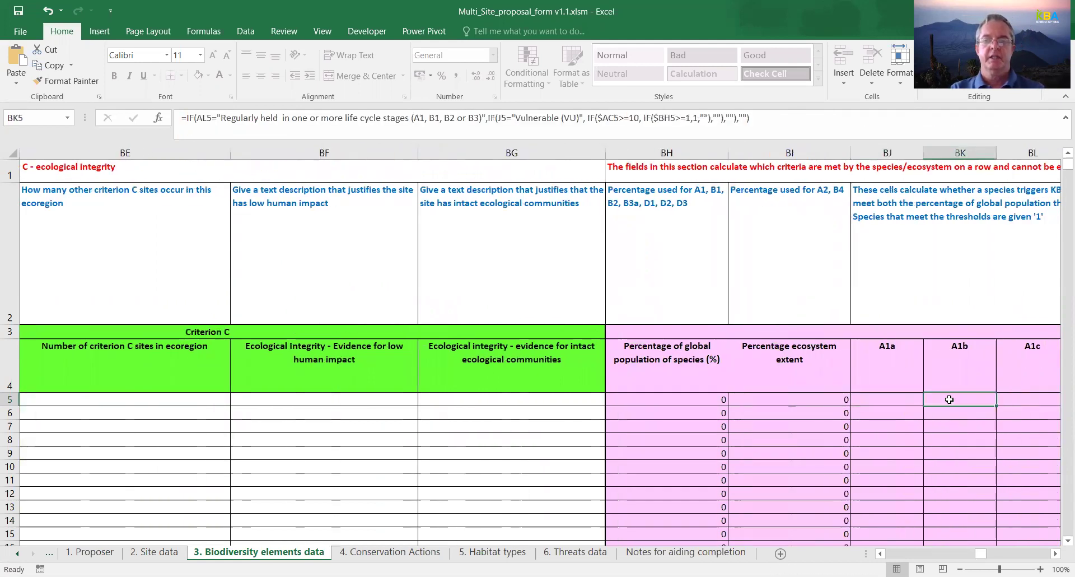
pyautogui.press('Left')
pyautogui.press('Left')
pyautogui.press('Left')
pyautogui.press('Left')
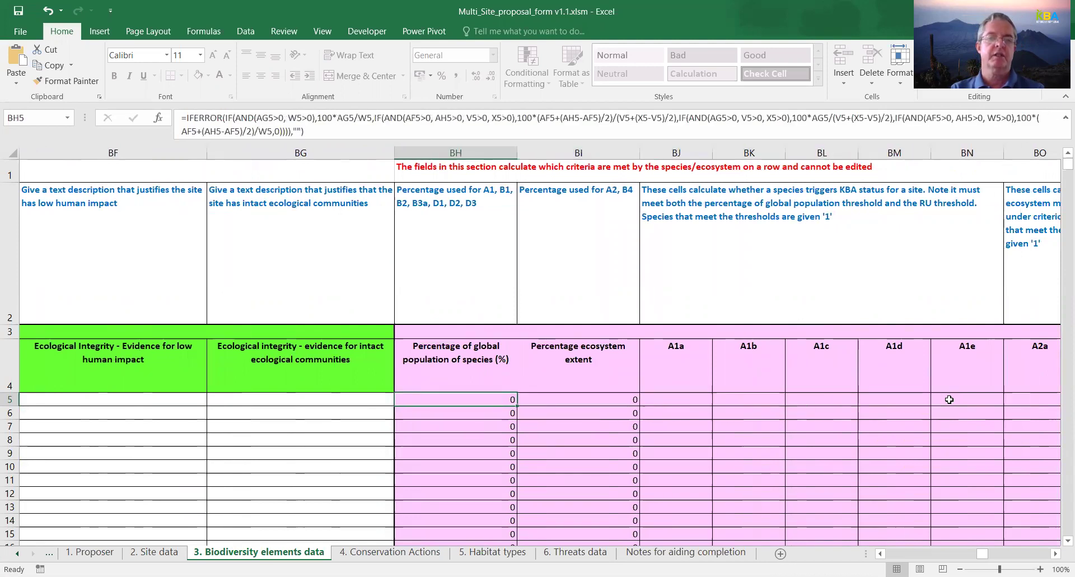
pyautogui.press('Right')
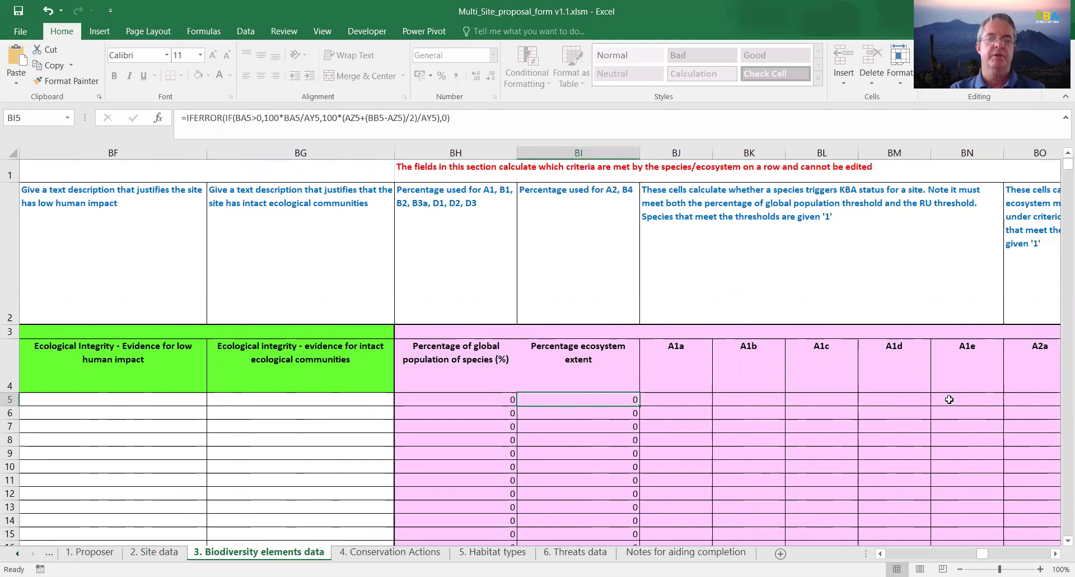
# Review row 5's calculated cells for criteria A1a to A1e, A2a, A2b and B1 with their threshold guidance.
pyautogui.press('Right')
pyautogui.press('Right')
pyautogui.press('Right')
pyautogui.press('Right')
pyautogui.press('Right')
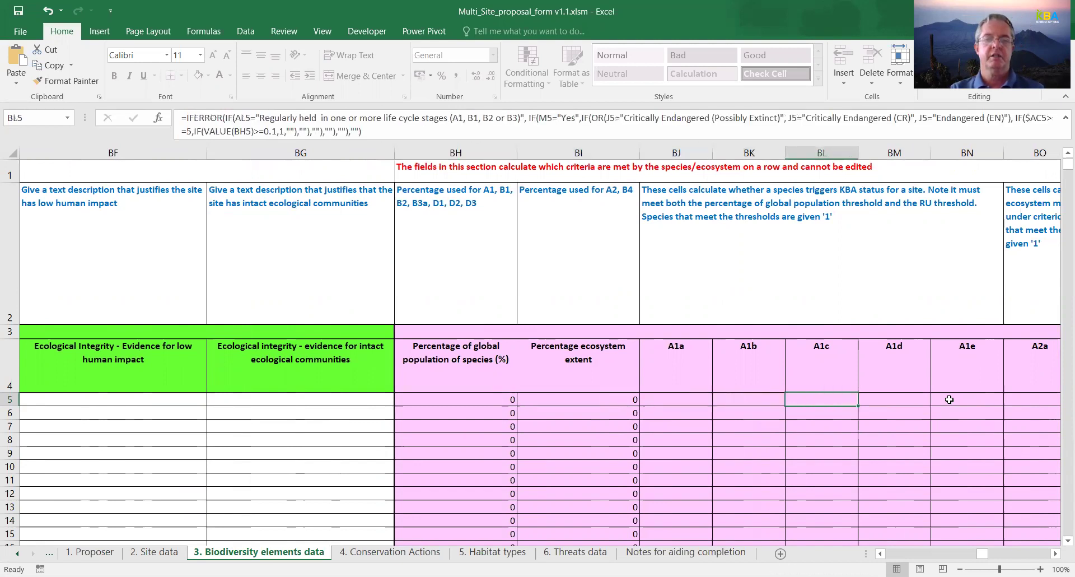
pyautogui.press('Right')
pyautogui.press('Right')
pyautogui.press('Right')
pyautogui.press('Right')
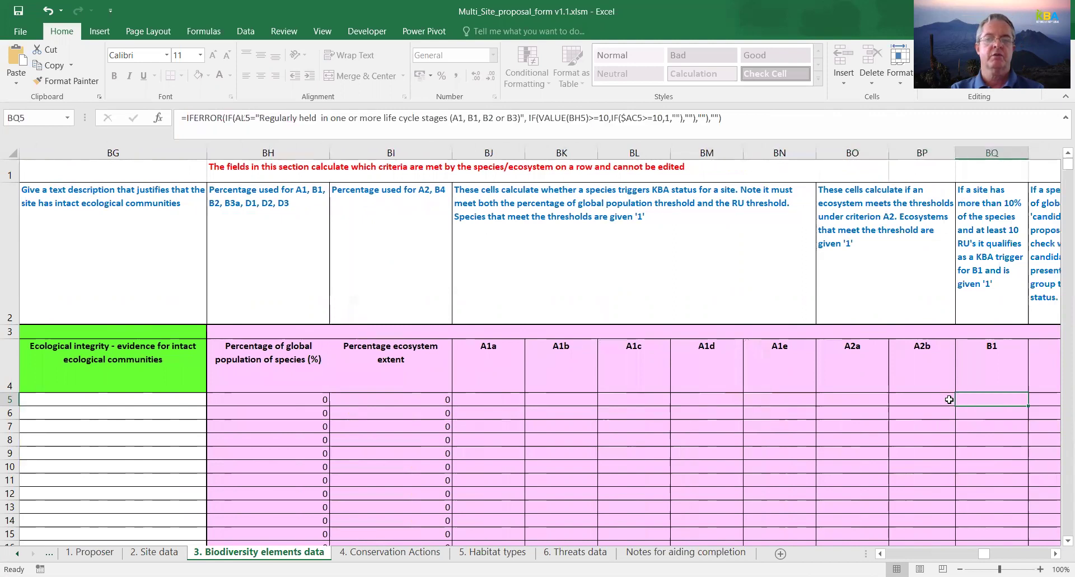
# Review row 5's calculated cells from criterion B2 through B3, B4 and C to D1b, including the required species numbers per taxonomic group.
pyautogui.press('Right')
pyautogui.press('Right')
pyautogui.press('Right')
pyautogui.press('Right')
pyautogui.press('Right')
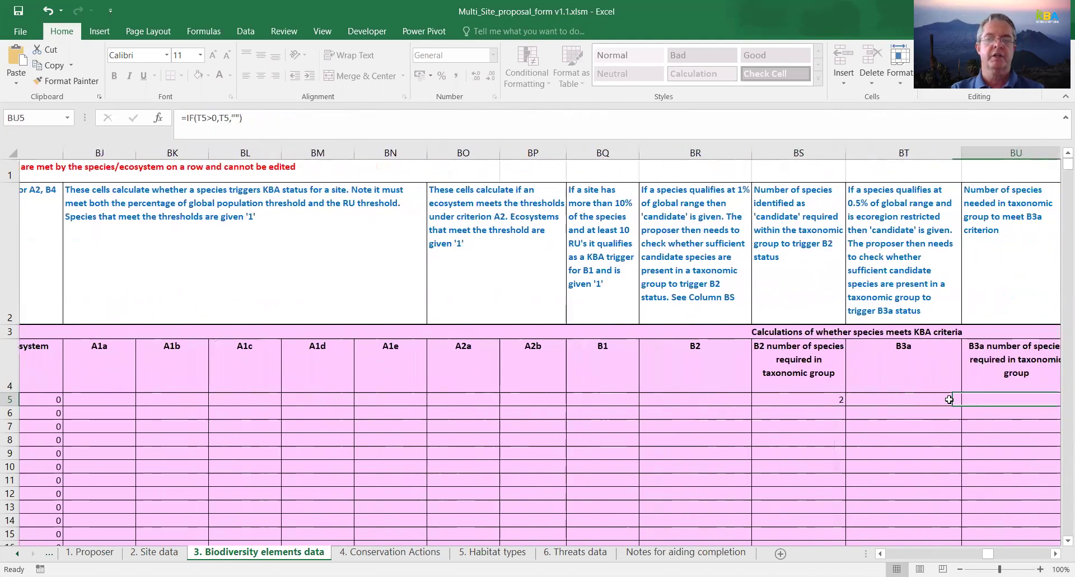
pyautogui.press('Right')
pyautogui.press('Right')
pyautogui.press('Right')
pyautogui.press('Right')
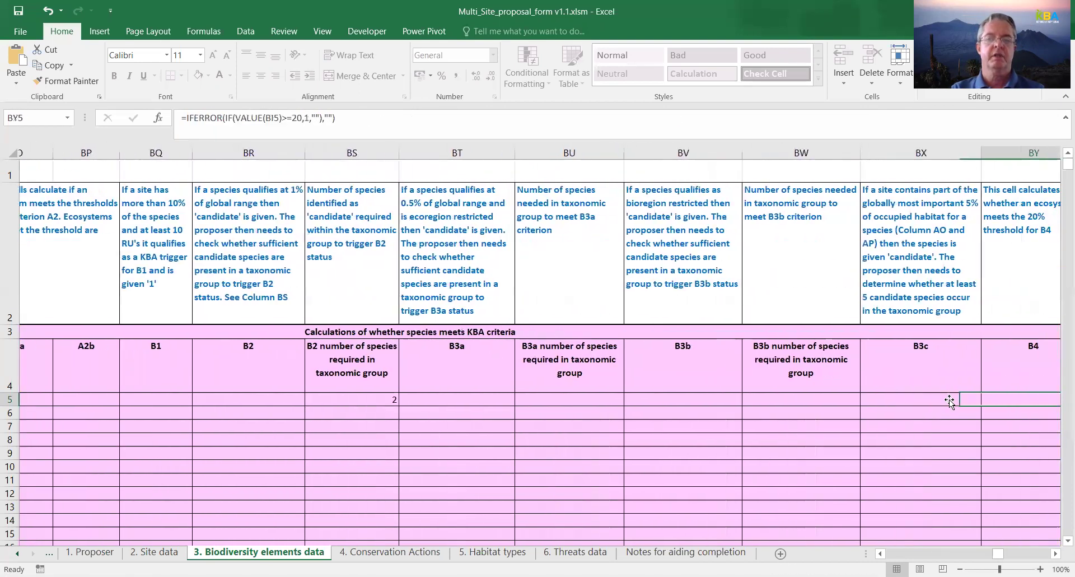
pyautogui.press('Right')
pyautogui.press('Right')
pyautogui.press('Right')
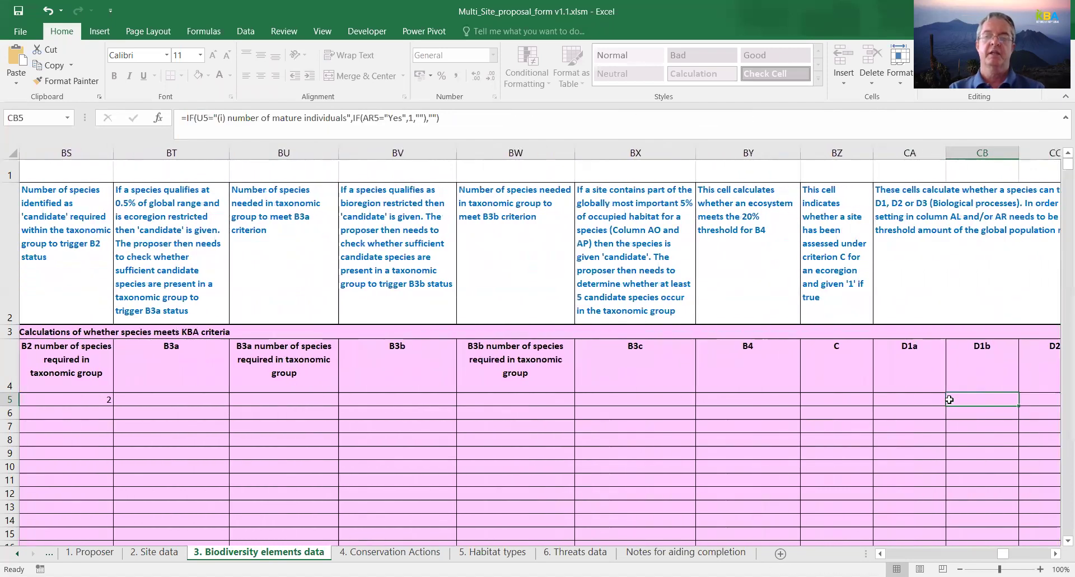
# Examine the grey reviewer comment fields in row 5, from taxonomy and global numbers to A1/B1 and B2 status.
pyautogui.press('Right')
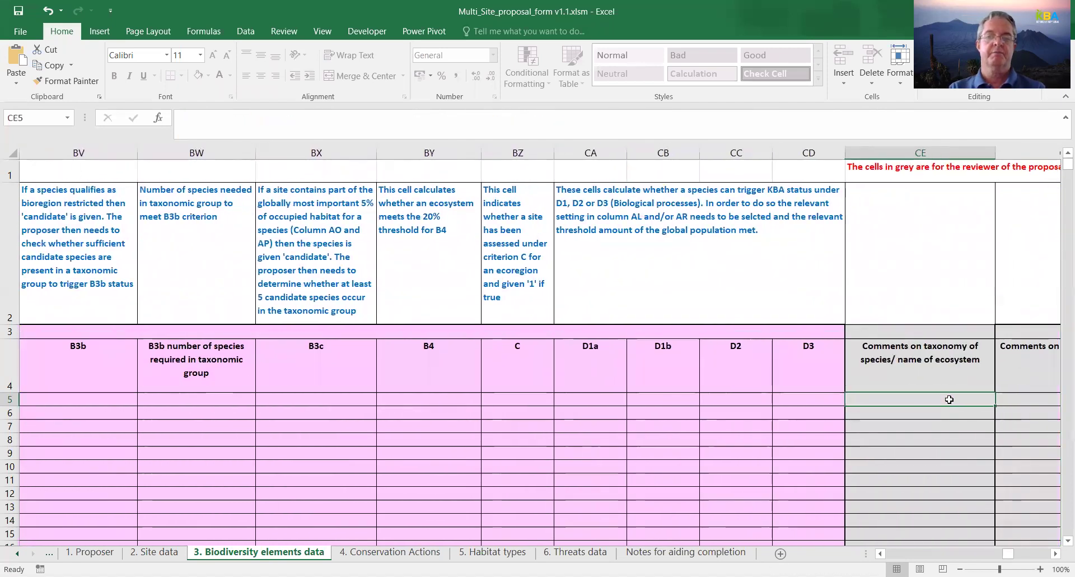
pyautogui.press('Right')
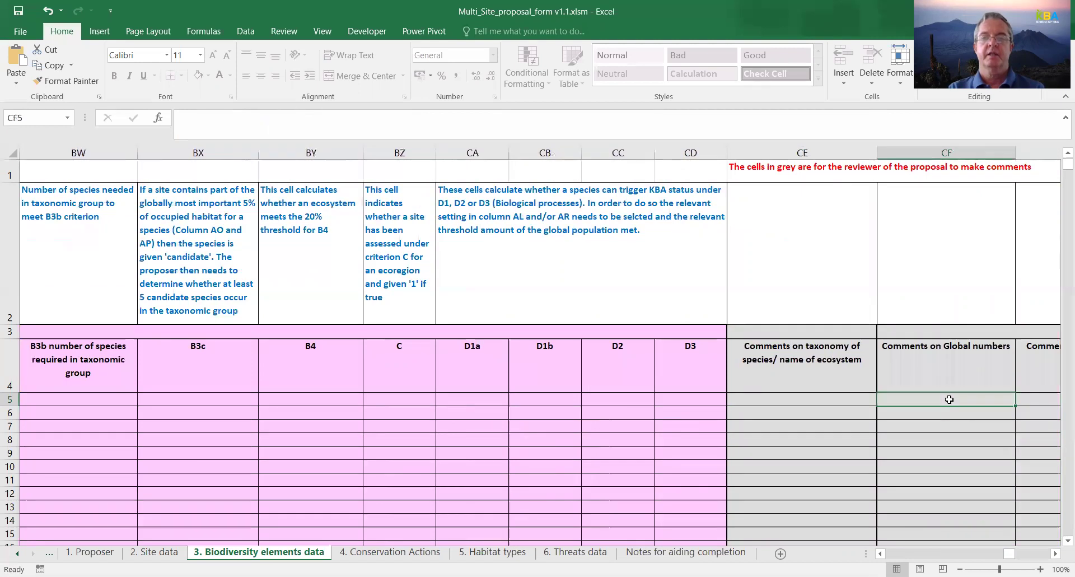
pyautogui.press('Right')
pyautogui.press('Right')
pyautogui.press('Right')
pyautogui.press('Right')
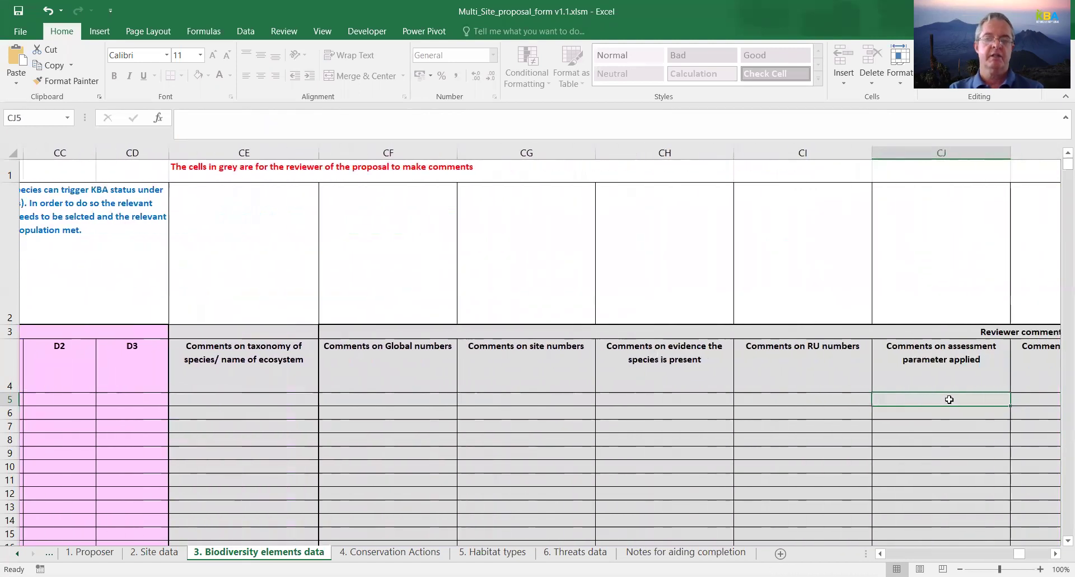
pyautogui.press('Right')
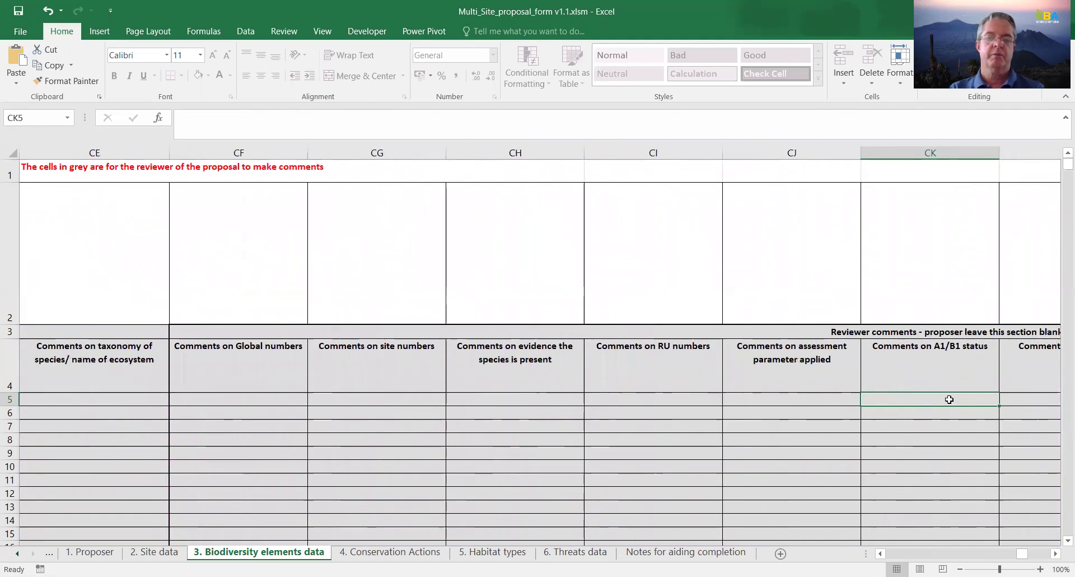
pyautogui.press('Right')
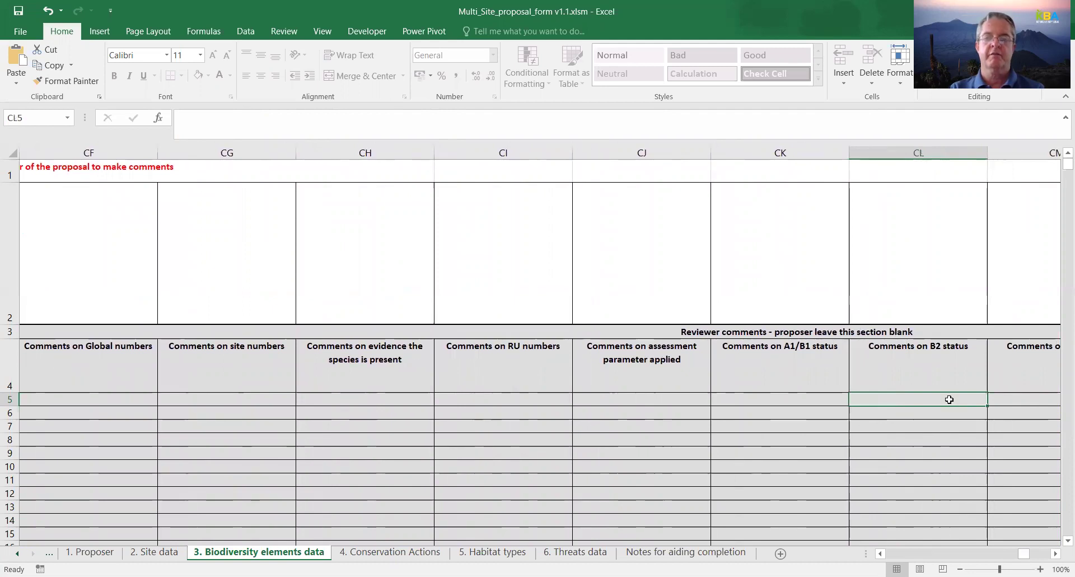
# Review the remaining reviewer comment fields from B3 status to criterion C and the proposer's response fields in columns CQ to CS.
pyautogui.press('Right')
pyautogui.press('Right')
pyautogui.press('Right')
pyautogui.press('Right')
pyautogui.press('Right')
pyautogui.press('Right')
pyautogui.press('Right')
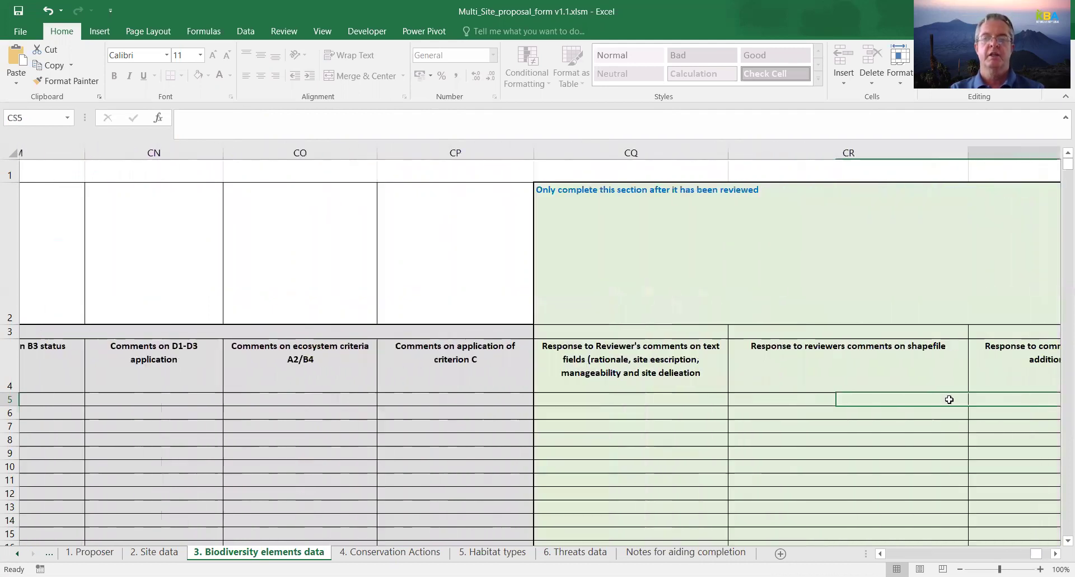
# Compare row 5's reviewer response fields with the validation expert's comments and response section, ending on the expert's comments field in column CT.
pyautogui.press('Right')
pyautogui.press('Right')
pyautogui.press('Right')
pyautogui.press('Left')
pyautogui.press('Left')
pyautogui.press('Left')
pyautogui.press('Left')
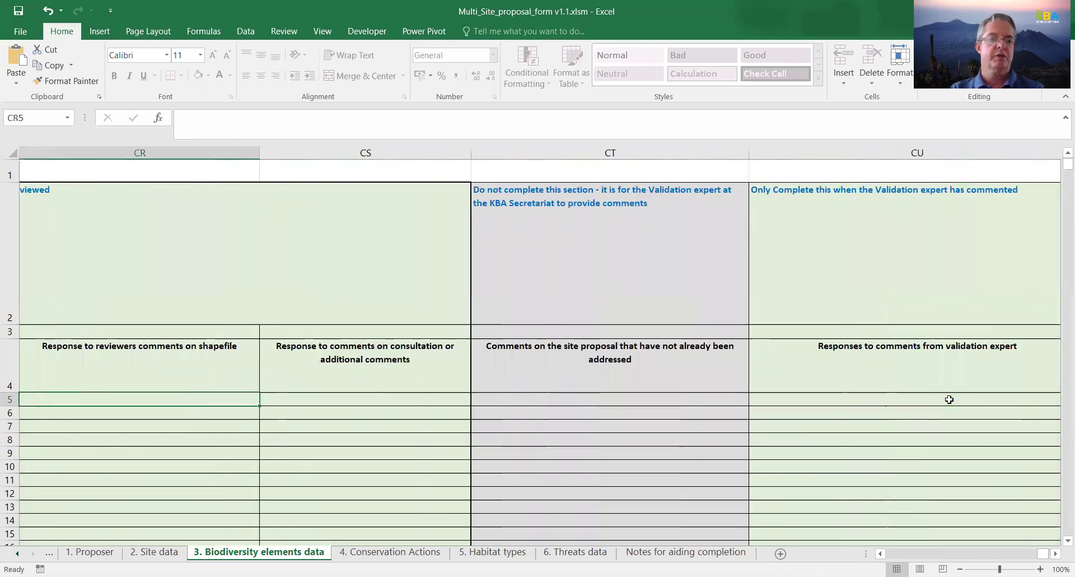
pyautogui.press('Right')
pyautogui.press('Right')
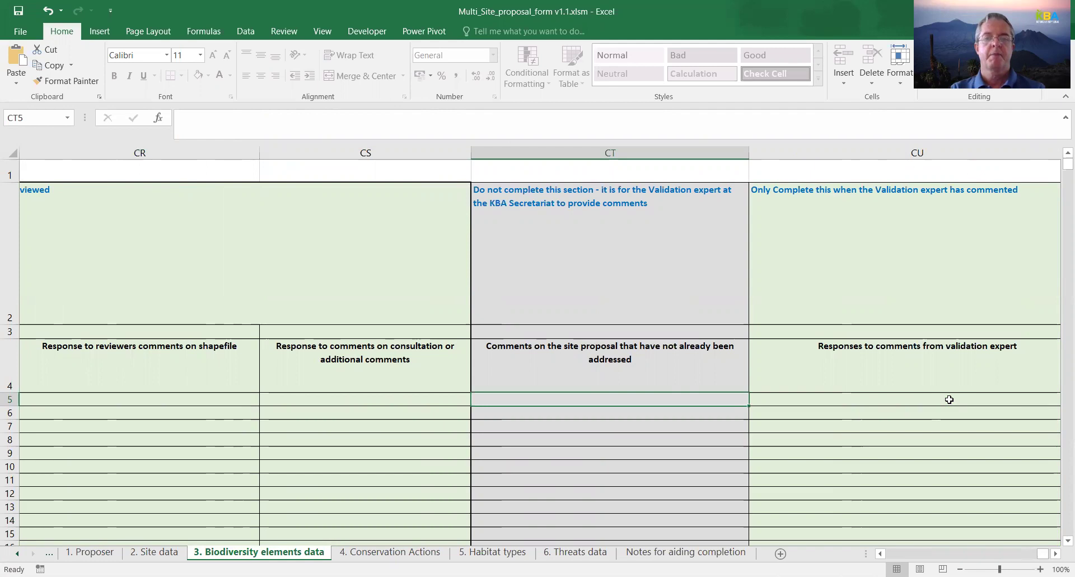
# Review row 5's field for responding to the validation expert and the options for the final Confirmed or Not Confirmed result.
pyautogui.hscroll(1, 949, 400)
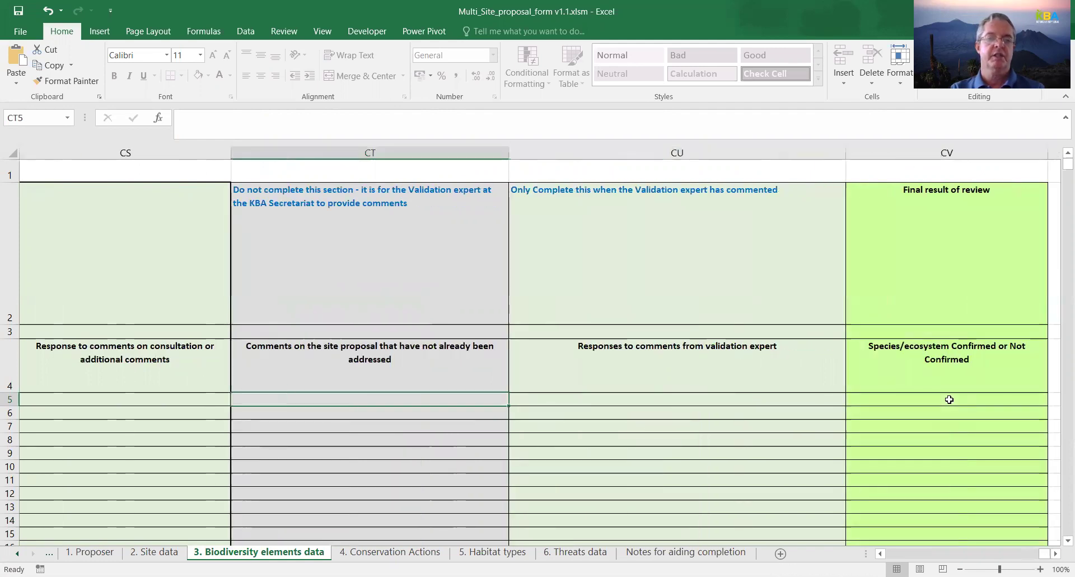
pyautogui.press('Tab')
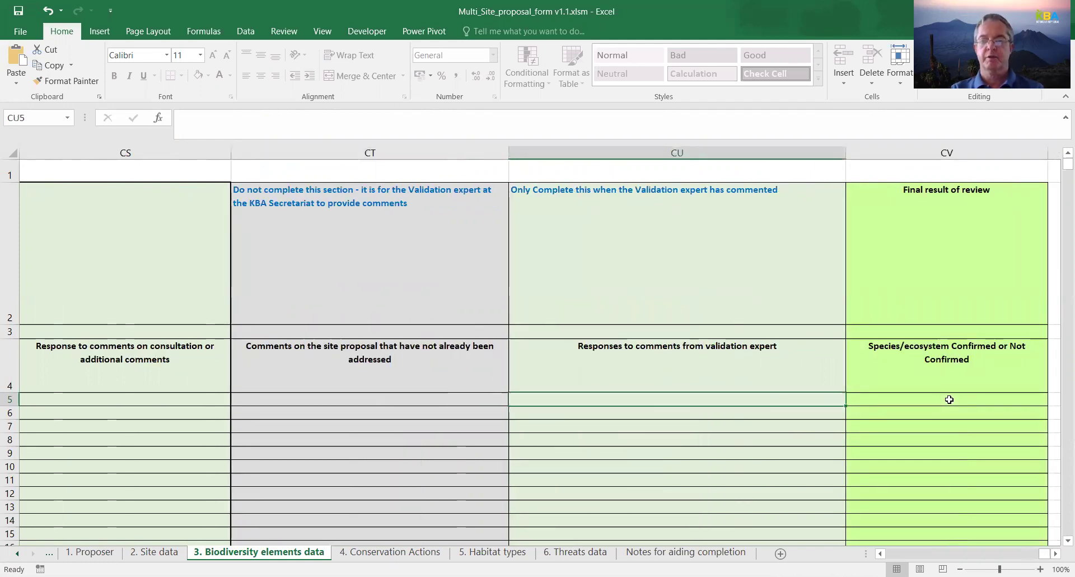
pyautogui.press('Tab')
pyautogui.hscroll(1, 949, 399)
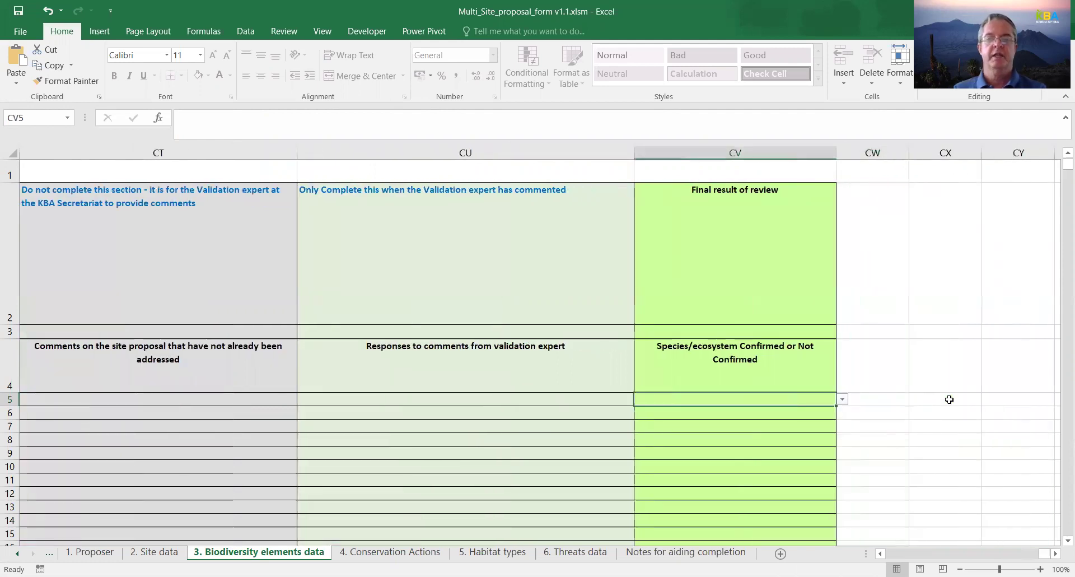
pyautogui.click(843, 401)
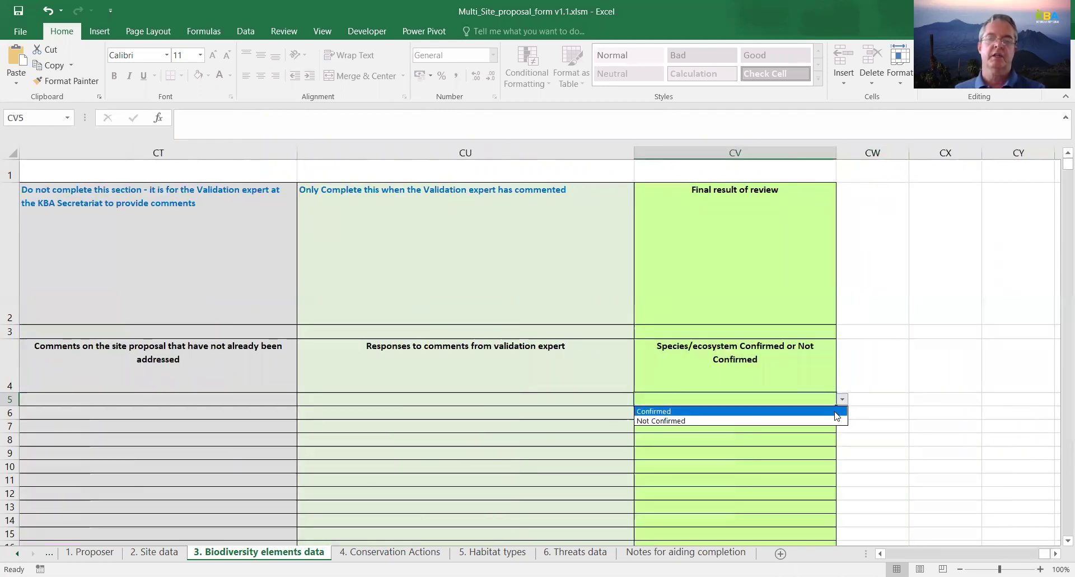
pyautogui.press('Escape')
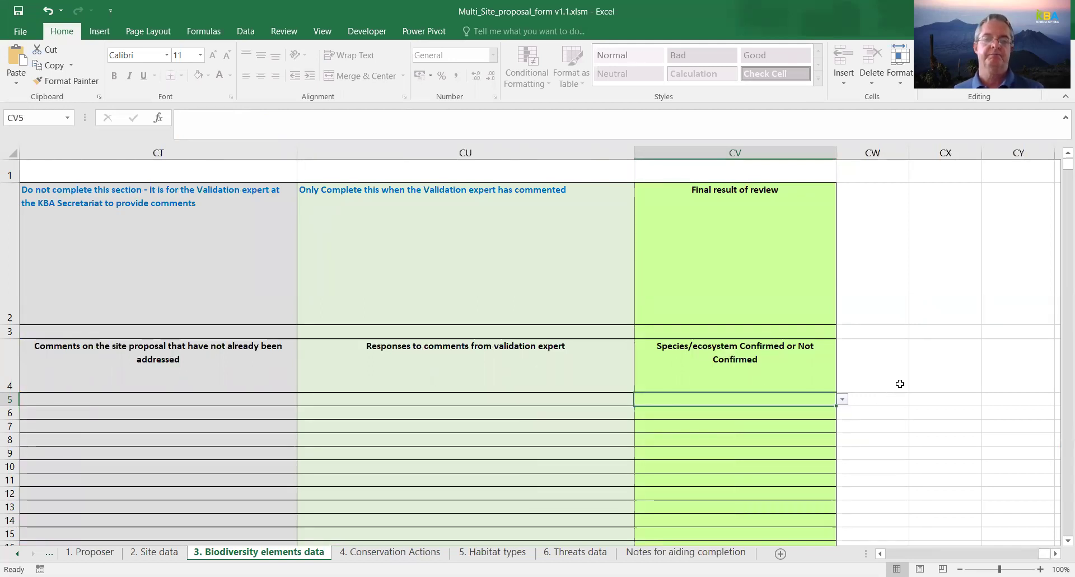
# On the Conservation Actions sheet, enter new-site code 1 in row 3.
pyautogui.click(392, 552)
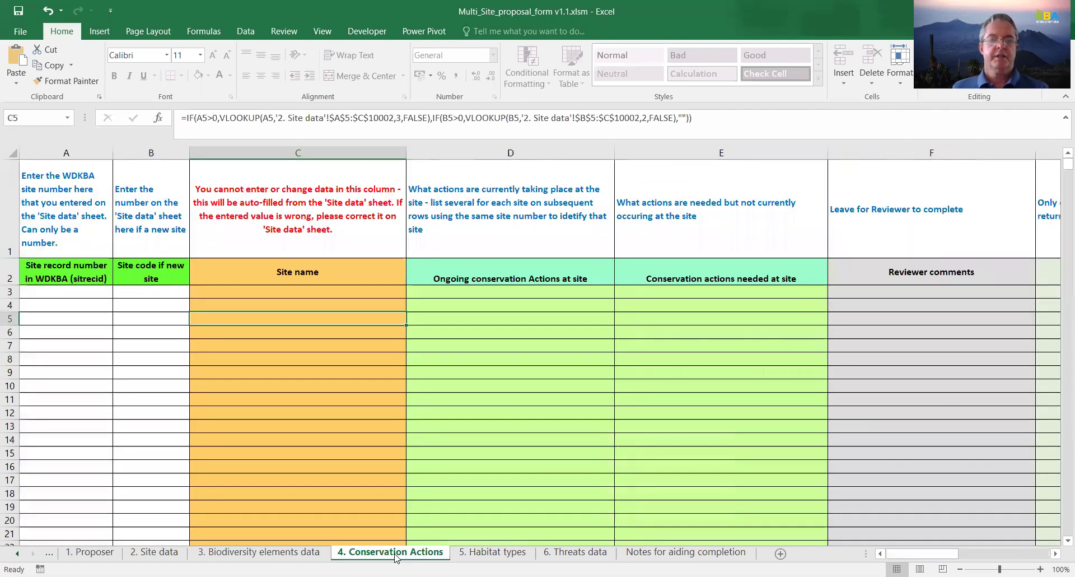
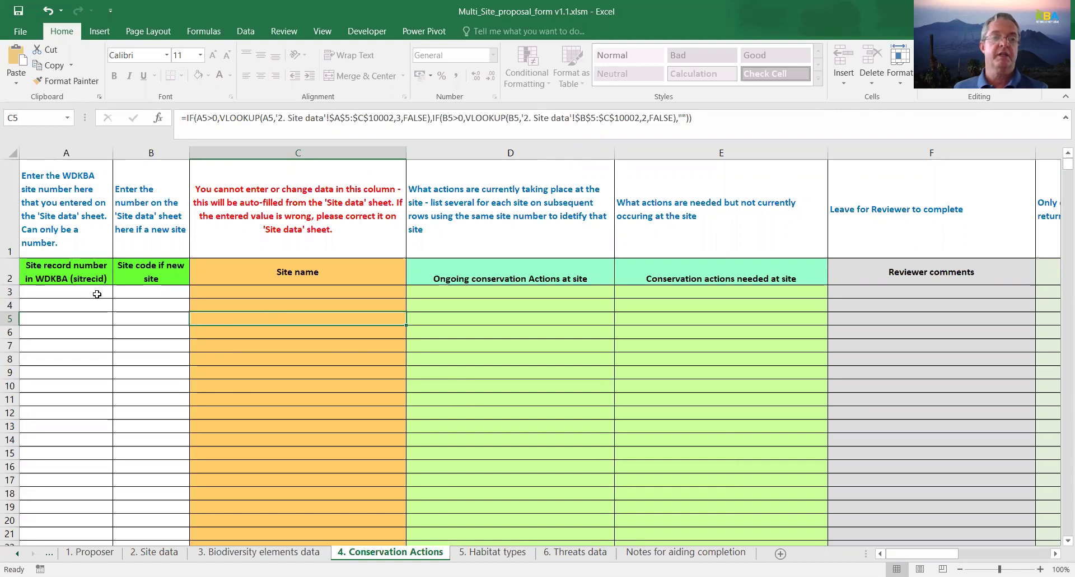
pyautogui.click(154, 293)
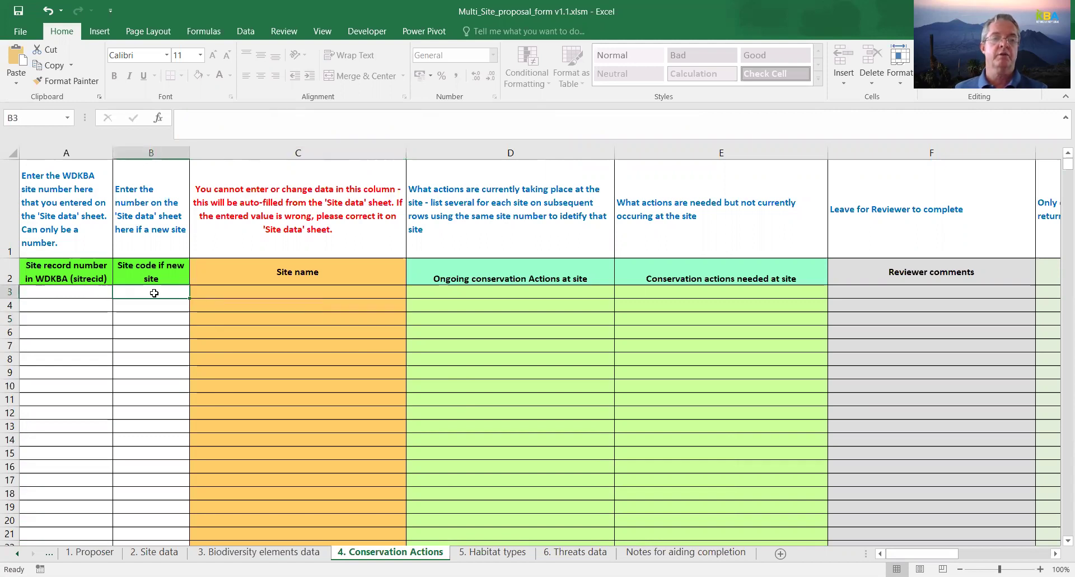
pyautogui.write('1')
pyautogui.press('Return')
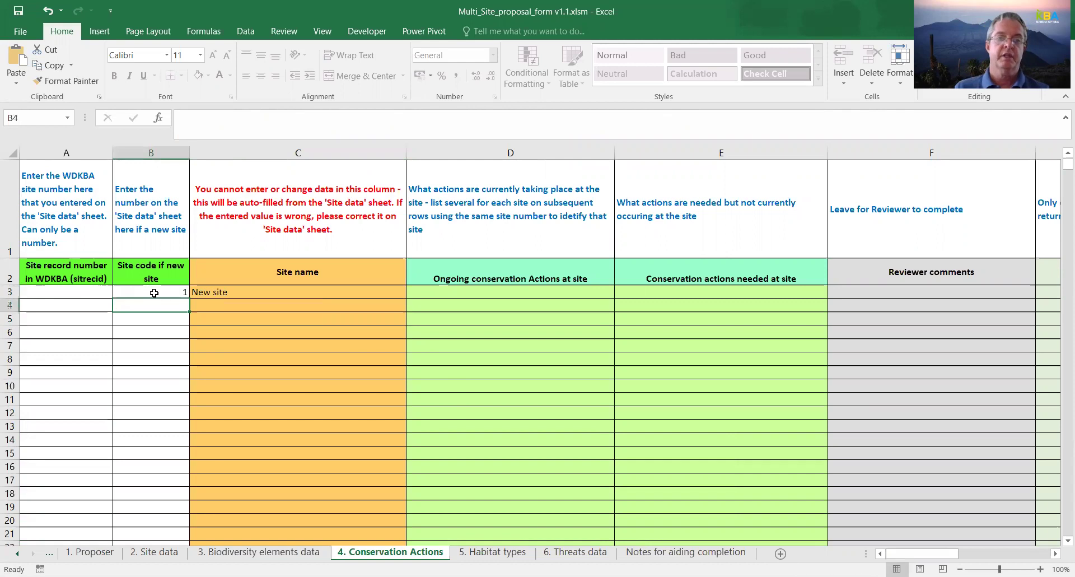
# Examine the available options for ongoing and needed conservation actions in row 3, leaving both fields blank.
pyautogui.click(487, 290)
pyautogui.click(619, 293)
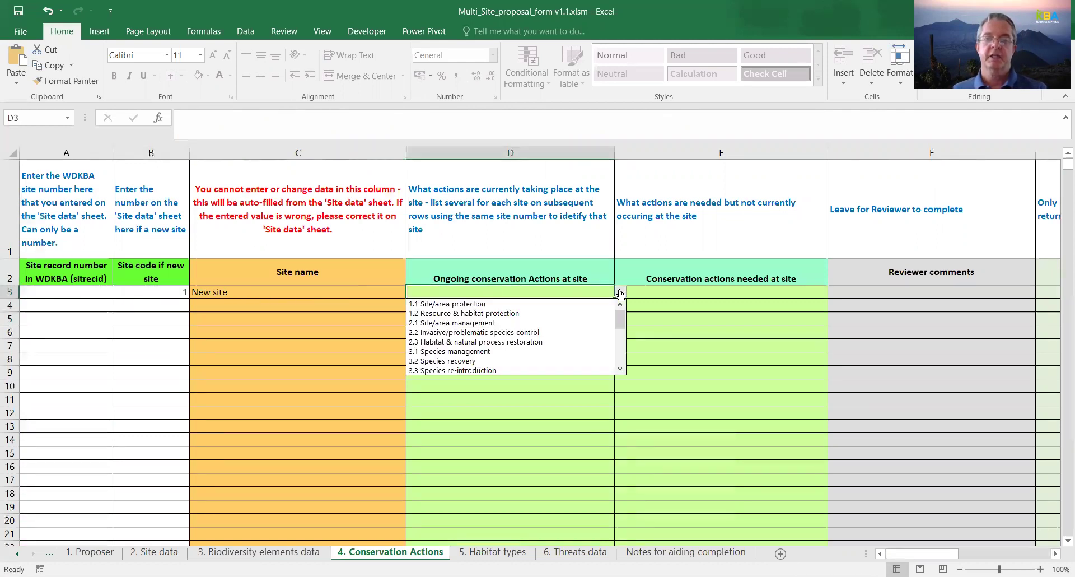
pyautogui.moveTo(620, 318); pyautogui.dragTo(619, 333)
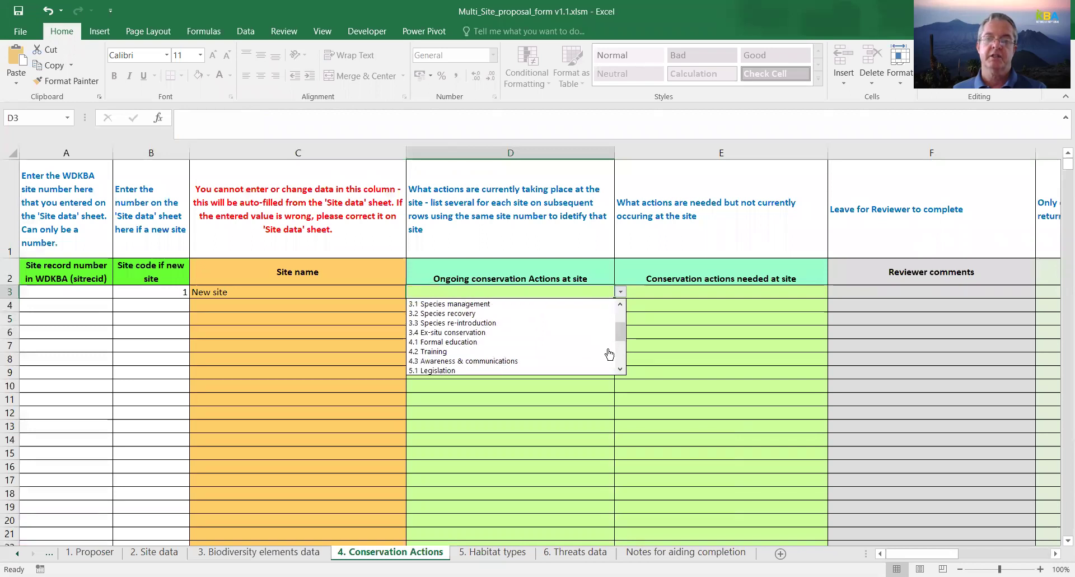
pyautogui.scroll(5, 612, 352)
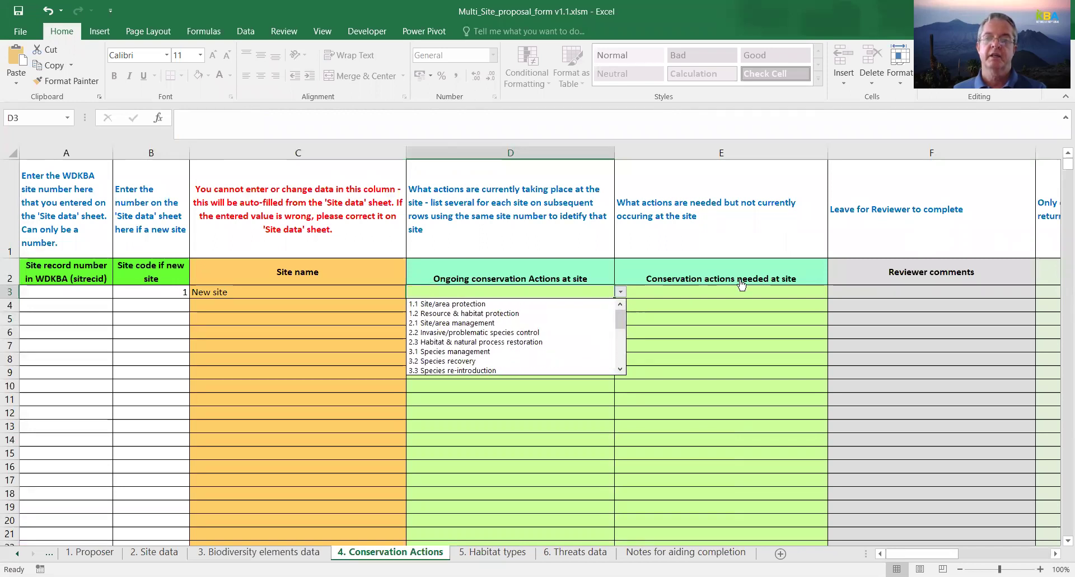
pyautogui.click(751, 293)
pyautogui.click(801, 293)
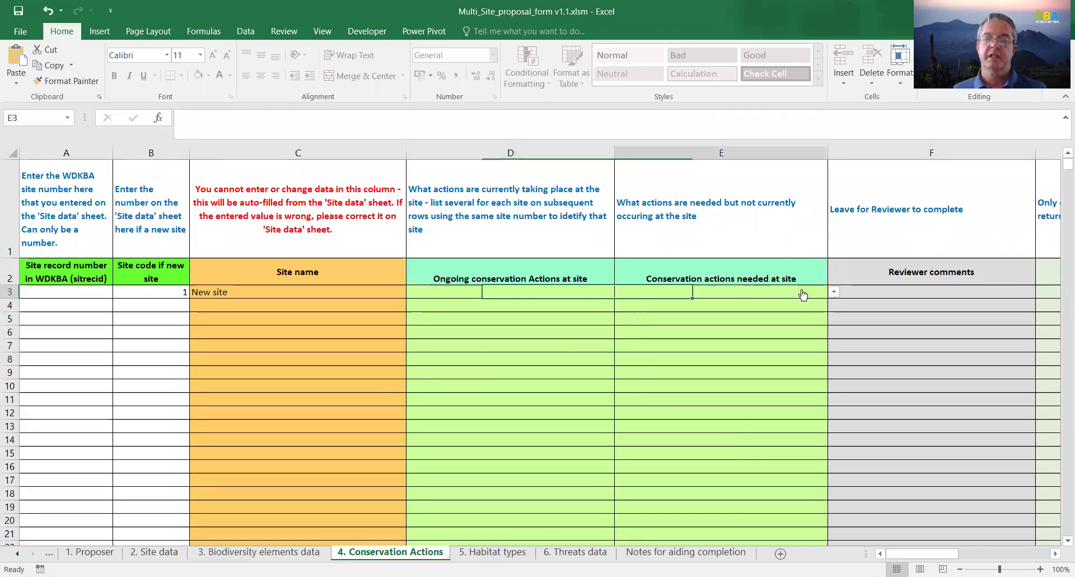
pyautogui.click(834, 294)
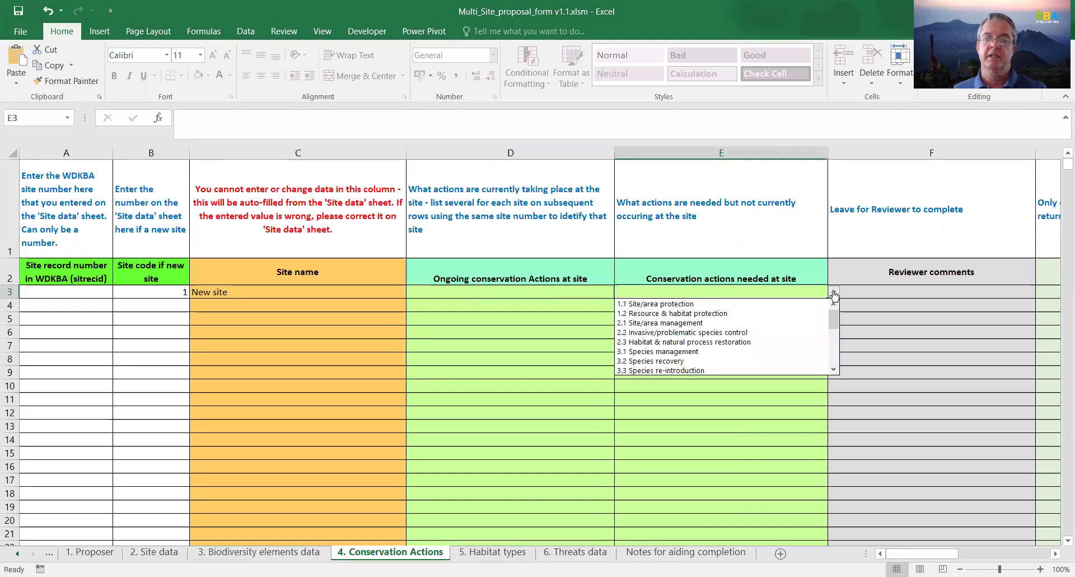
pyautogui.click(618, 297)
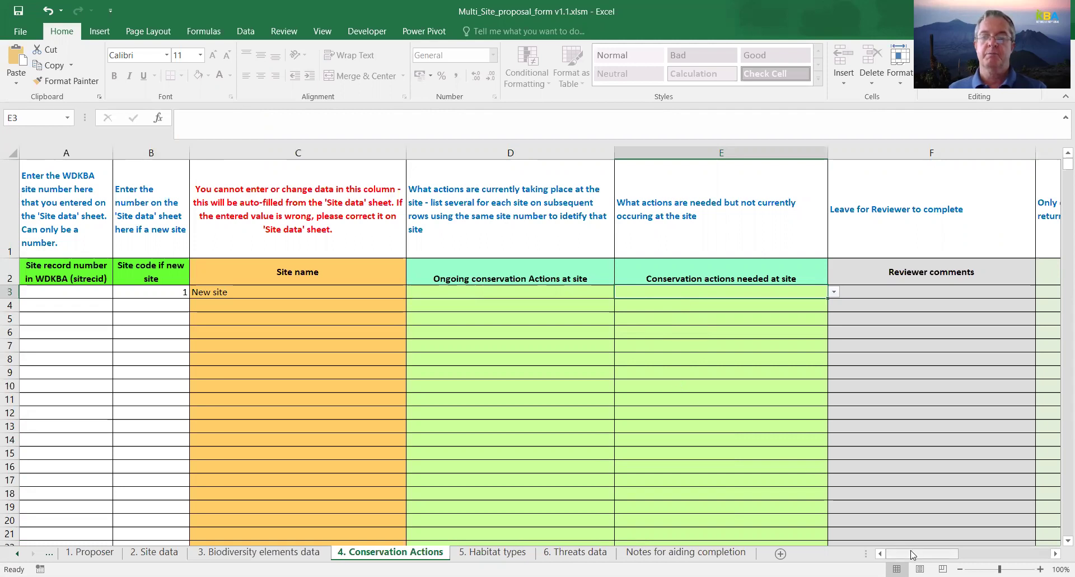
pyautogui.moveTo(916, 556)
pyautogui.mouseDown()
pyautogui.moveTo(1010, 556)
pyautogui.moveTo(916, 556)
pyautogui.mouseUp()
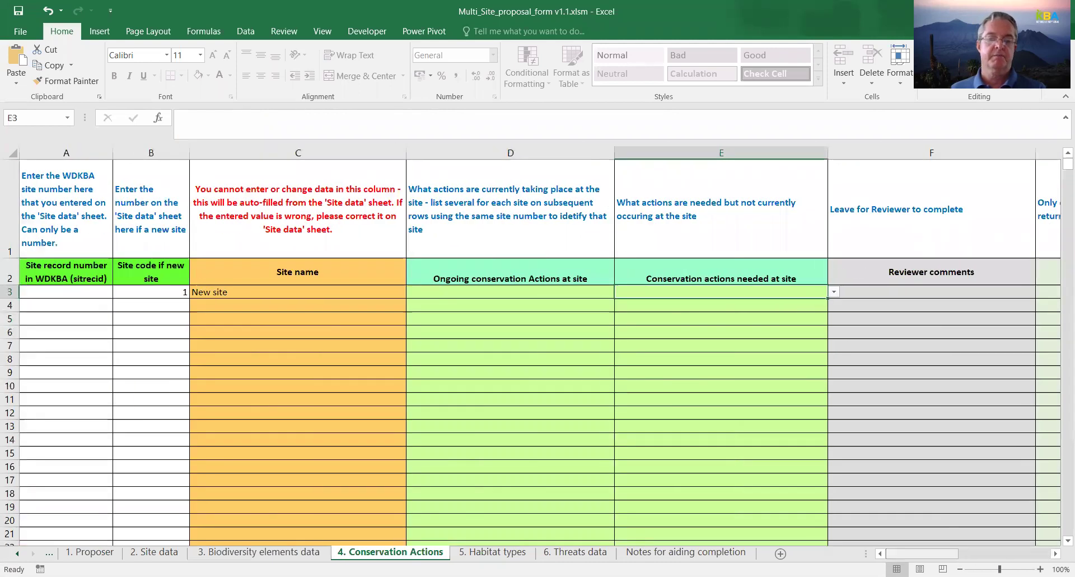
# On the Habitat types sheet, examine the options for major habitat type and percentage cover in row 3.
pyautogui.click(492, 552)
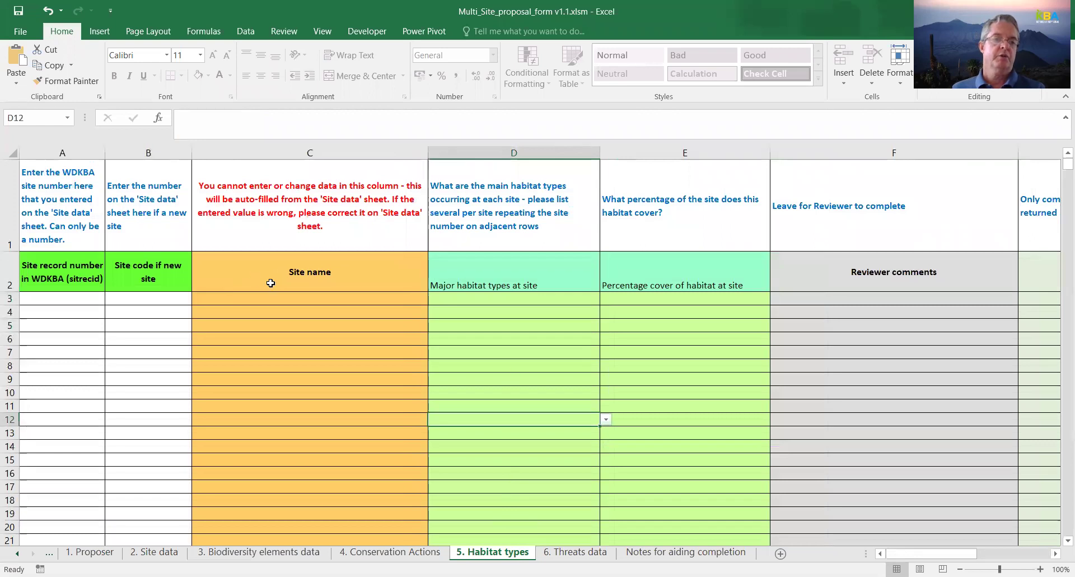
pyautogui.click(514, 299)
pyautogui.click(606, 301)
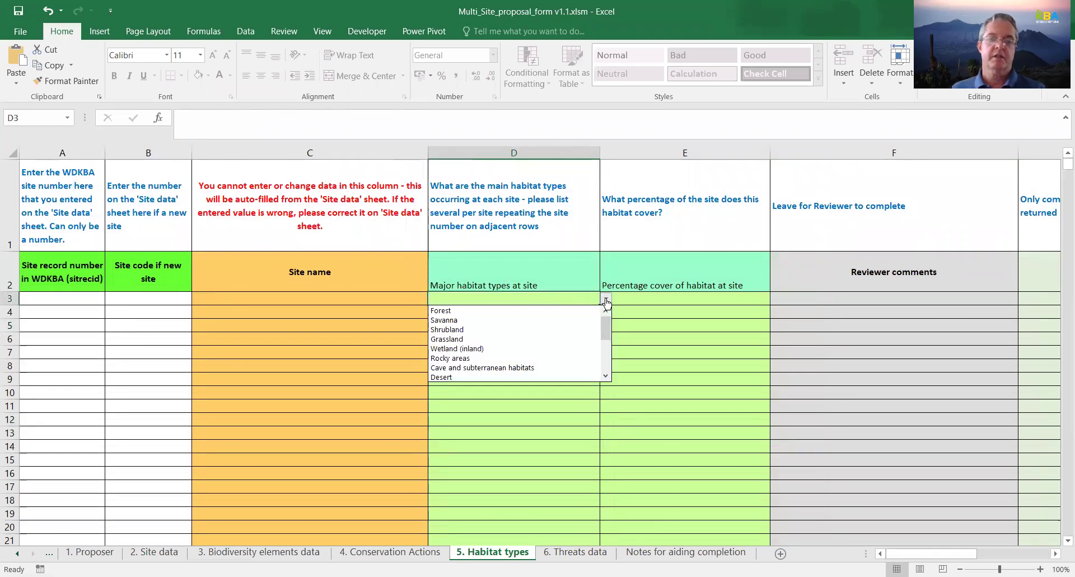
pyautogui.moveTo(606, 325)
pyautogui.mouseDown()
pyautogui.moveTo(604, 370)
pyautogui.moveTo(606, 314)
pyautogui.mouseUp()
pyautogui.click(655, 303)
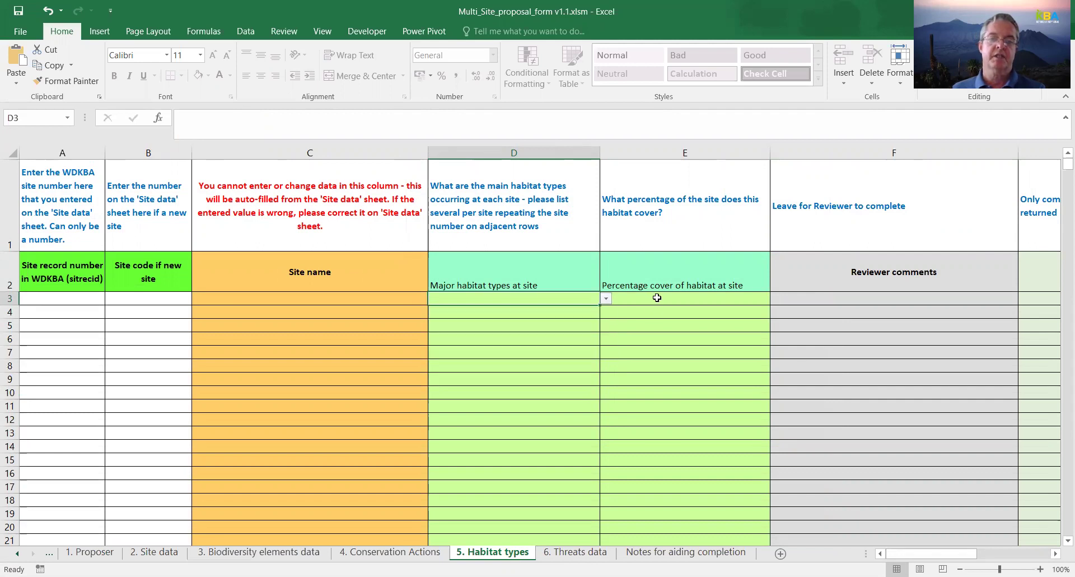
pyautogui.click(666, 304)
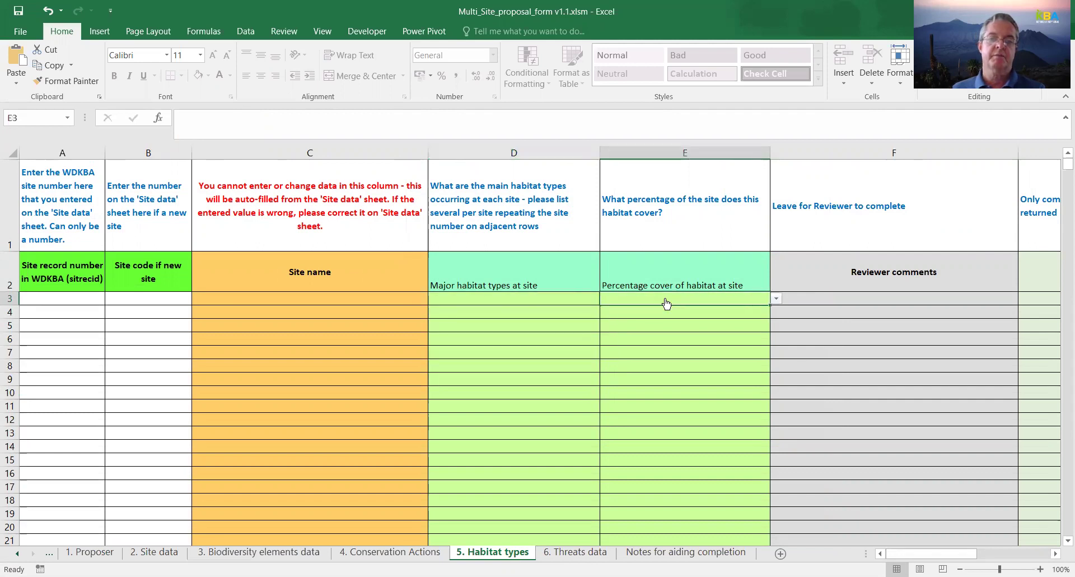
pyautogui.click(776, 300)
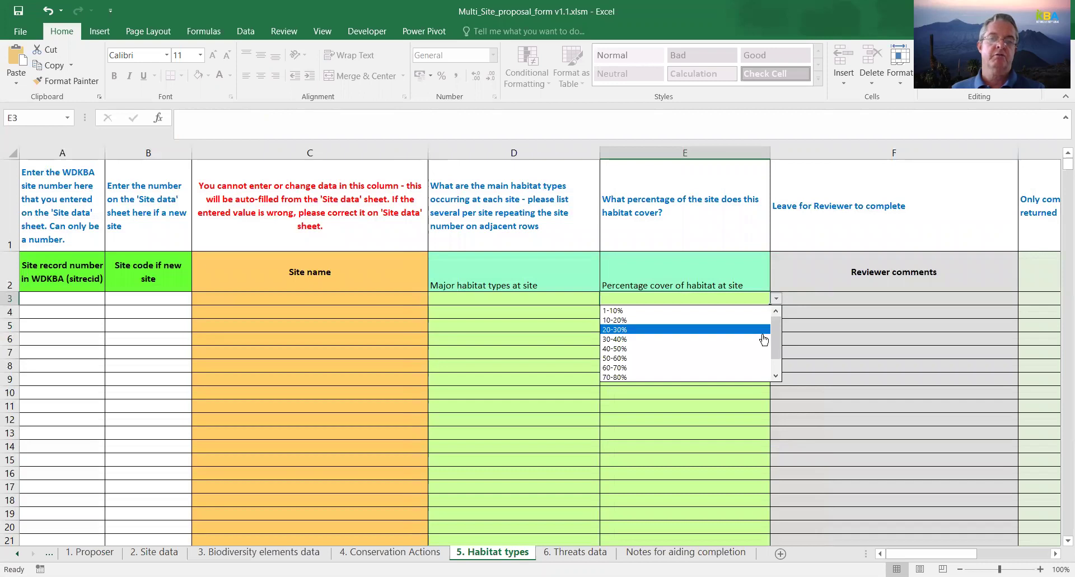
pyautogui.moveTo(779, 348); pyautogui.dragTo(777, 323)
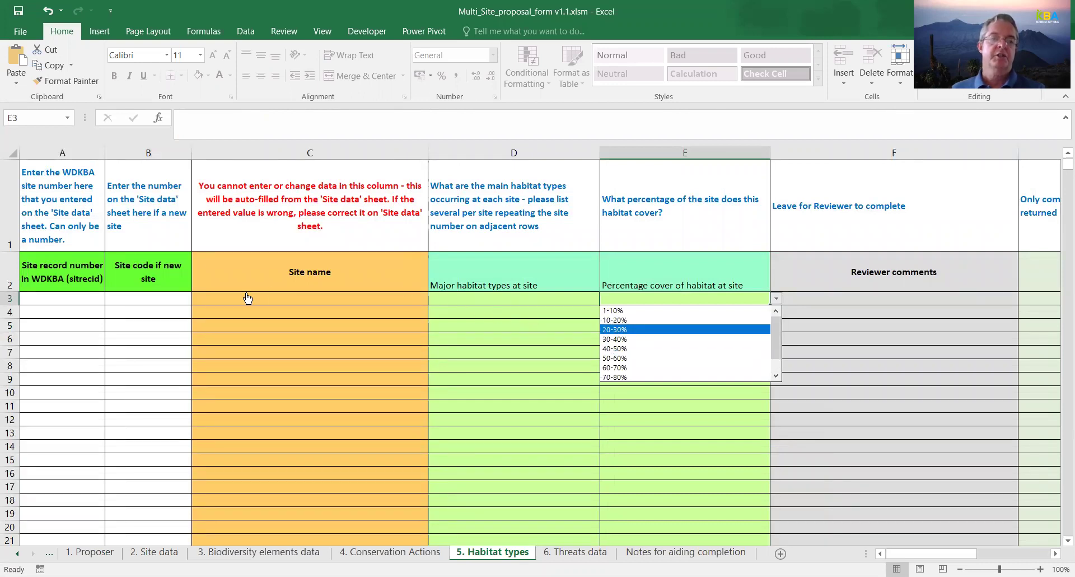
# Enter new-site code 1 in rows 3, 4 and 5 of the Habitat types sheet.
pyautogui.click(129, 295)
pyautogui.click(130, 297)
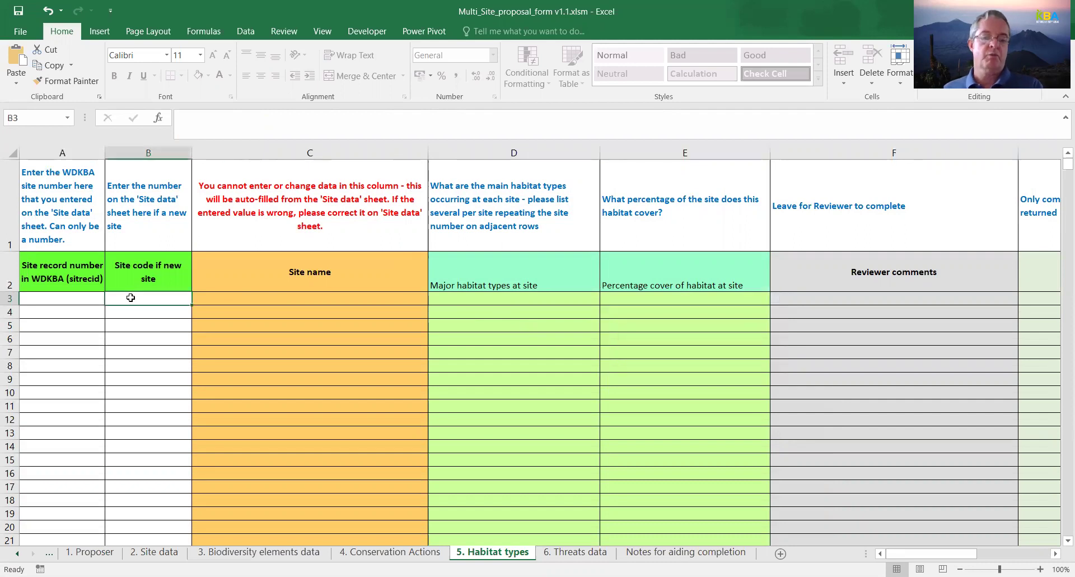
pyautogui.write('1')
pyautogui.press('Return')
pyautogui.write('1')
pyautogui.press('Return')
pyautogui.write('1')
pyautogui.press('Return')
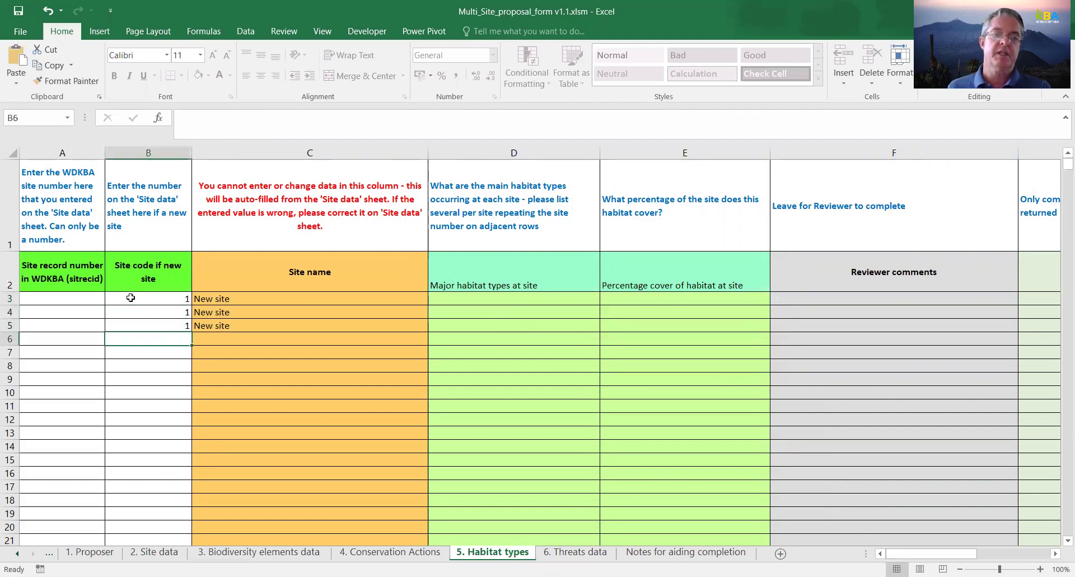
# Set the major habitat types to Forest in row 3, Savanna in row 4 and Wetland (inland) in row 5.
pyautogui.click(507, 300)
pyautogui.click(605, 298)
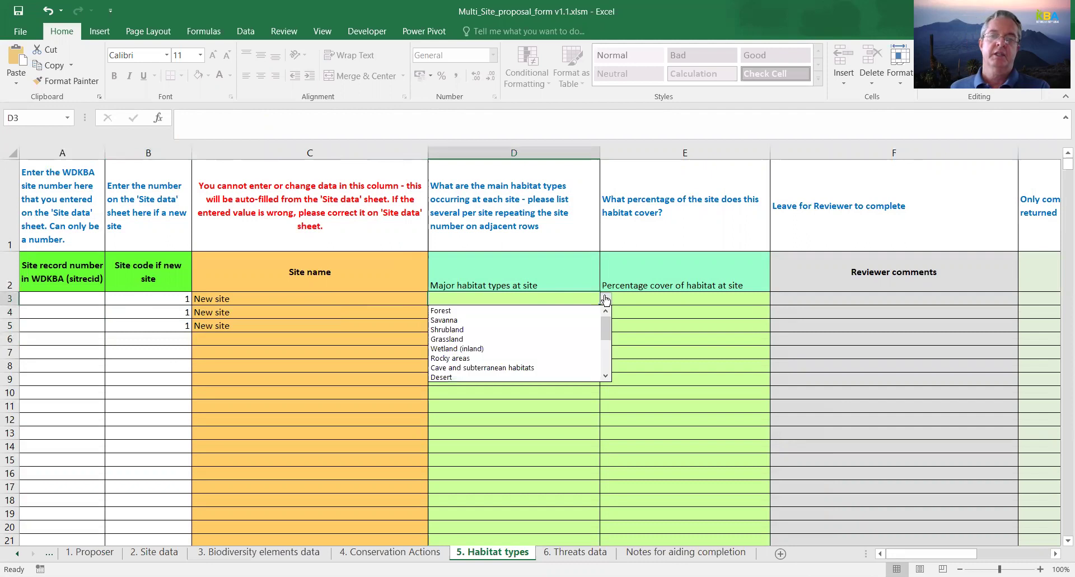
pyautogui.click(549, 311)
pyautogui.click(595, 313)
pyautogui.click(605, 315)
pyautogui.click(558, 331)
pyautogui.click(554, 327)
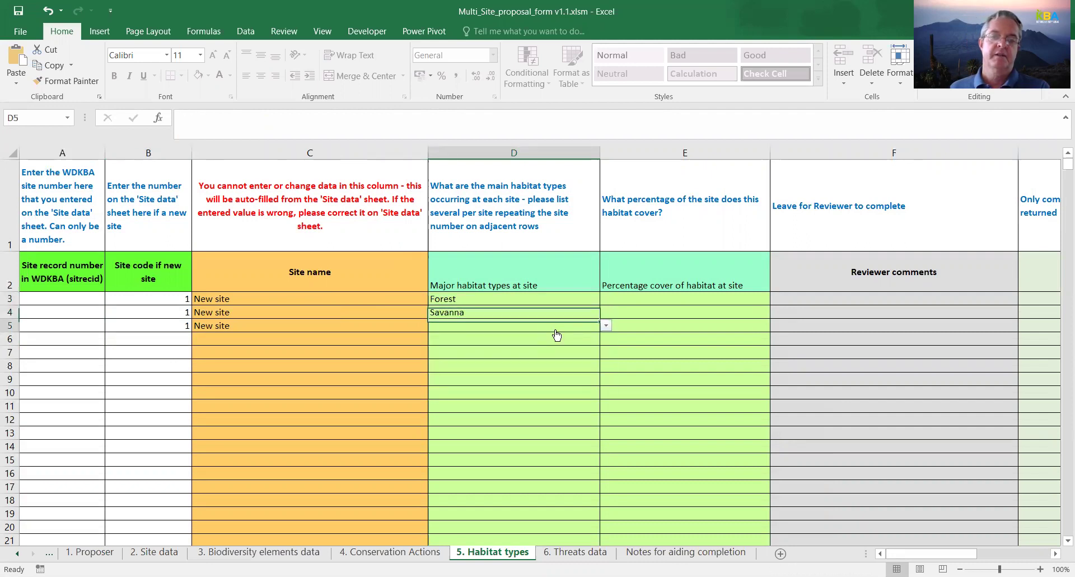
pyautogui.click(606, 325)
pyautogui.click(560, 367)
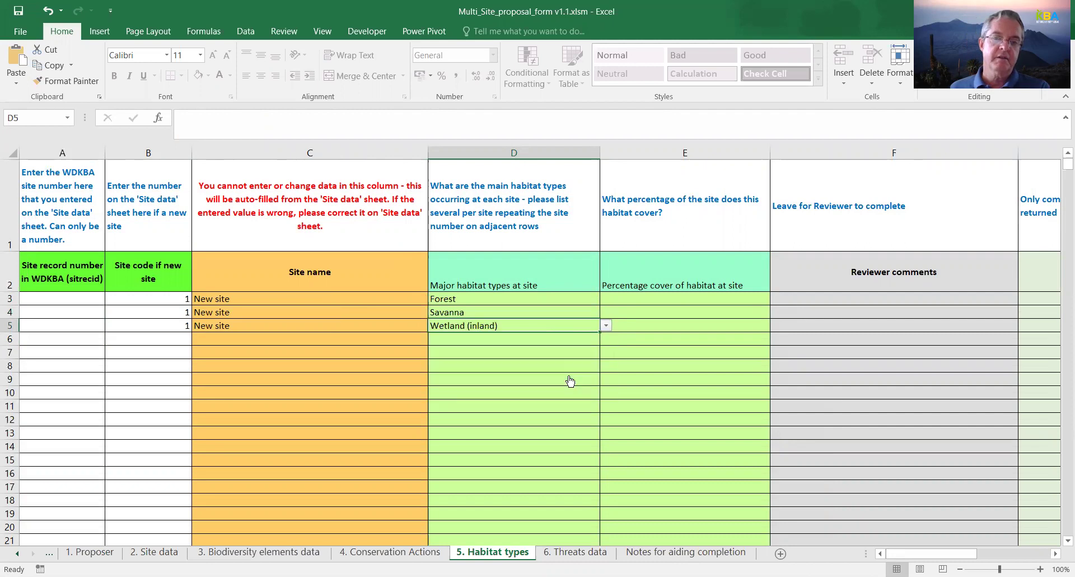
# Set the habitat percentage cover to 30-40% for Forest, 20-30% for Savanna and 40-50% for Wetland (inland).
pyautogui.click(698, 297)
pyautogui.click(776, 299)
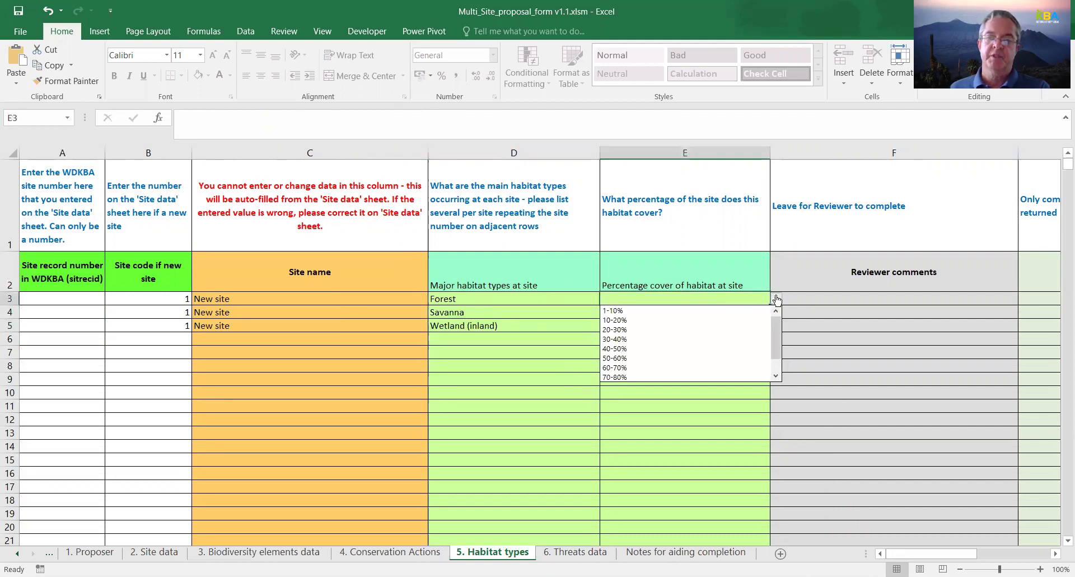
pyautogui.click(740, 340)
pyautogui.click(760, 316)
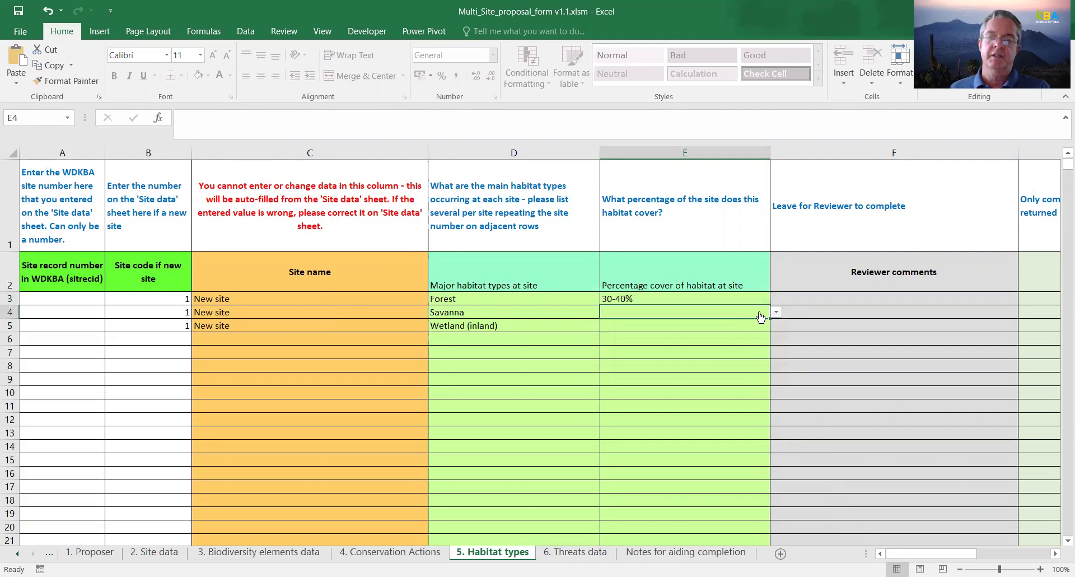
pyautogui.click(776, 312)
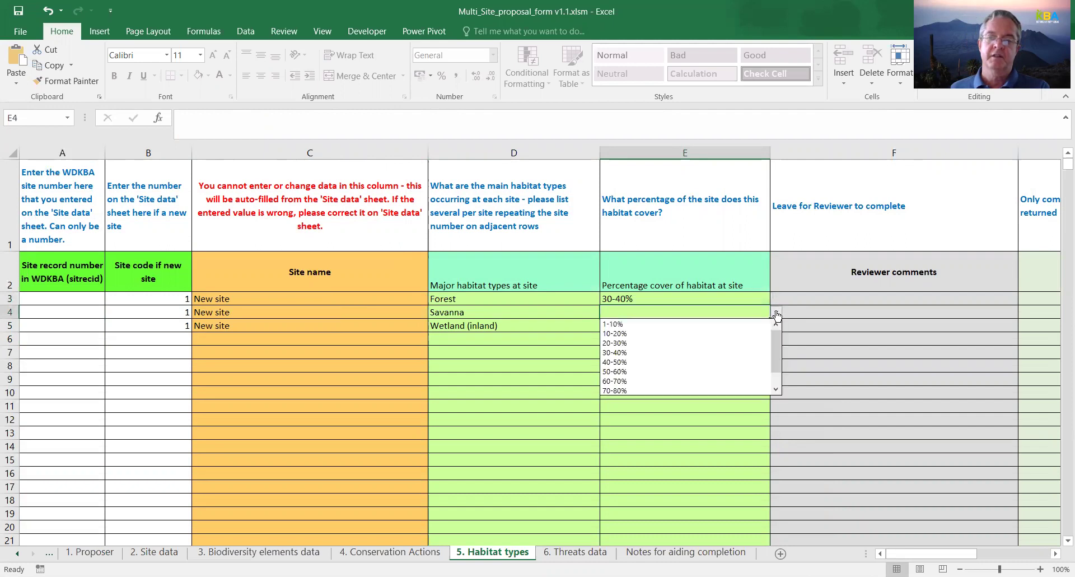
pyautogui.click(735, 343)
pyautogui.click(669, 327)
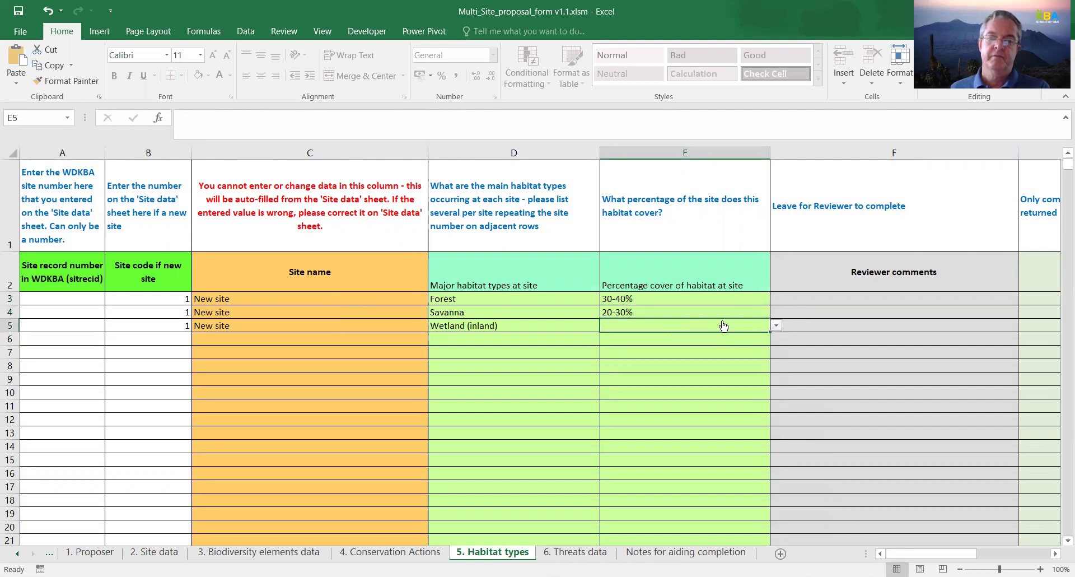
pyautogui.click(776, 326)
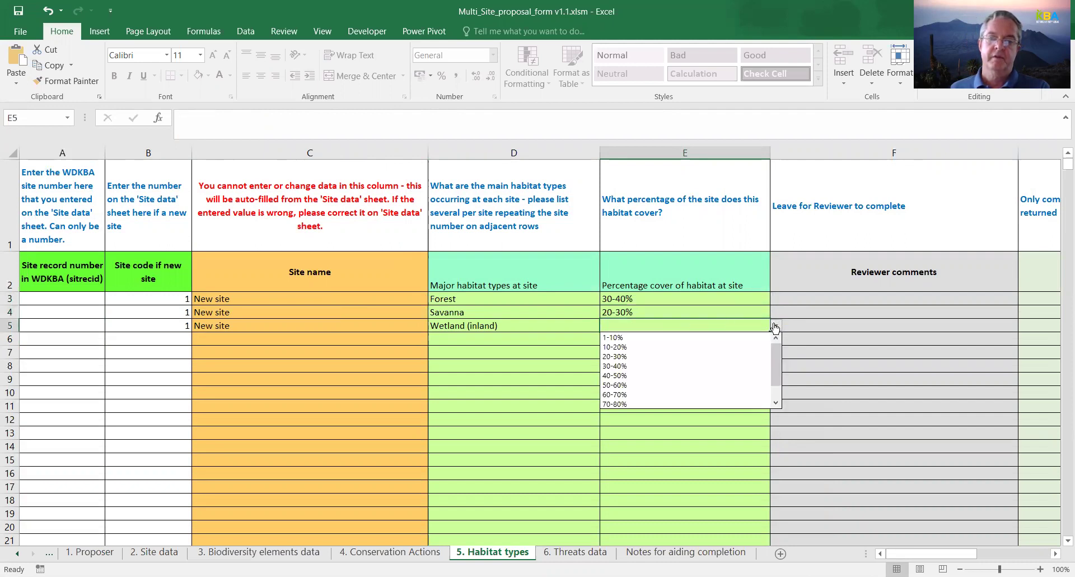
pyautogui.click(717, 376)
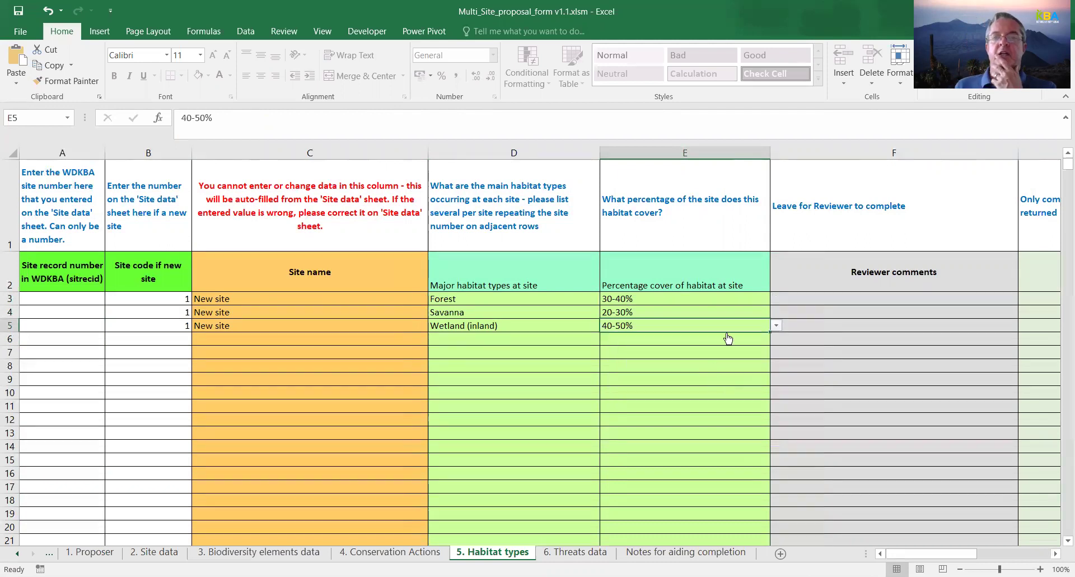
# Enter new-site code 1 in row 4 of the Threats data sheet.
pyautogui.click(576, 551)
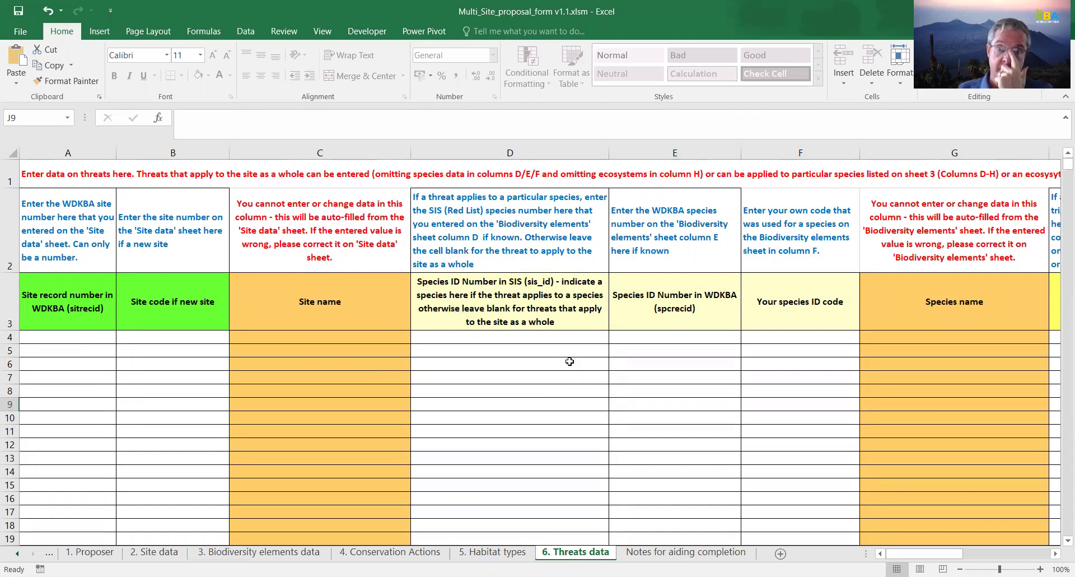
pyautogui.click(204, 339)
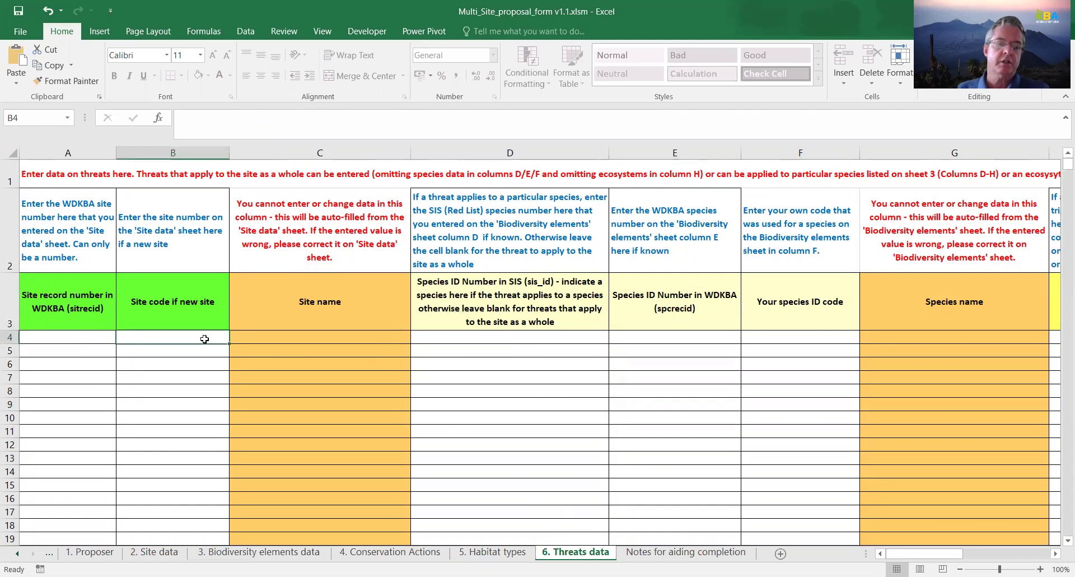
pyautogui.write('1')
pyautogui.click(325, 346)
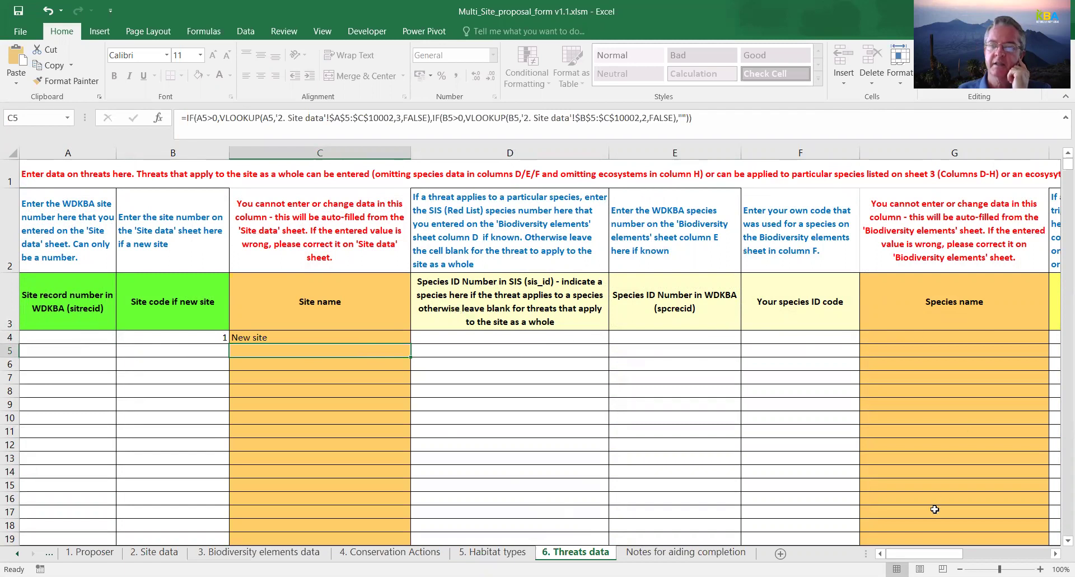
# Set the Level 1 threat in row 4 to 5 Biological resource use.
pyautogui.click(1056, 554)
pyautogui.click(1056, 554)
pyautogui.click(1056, 553)
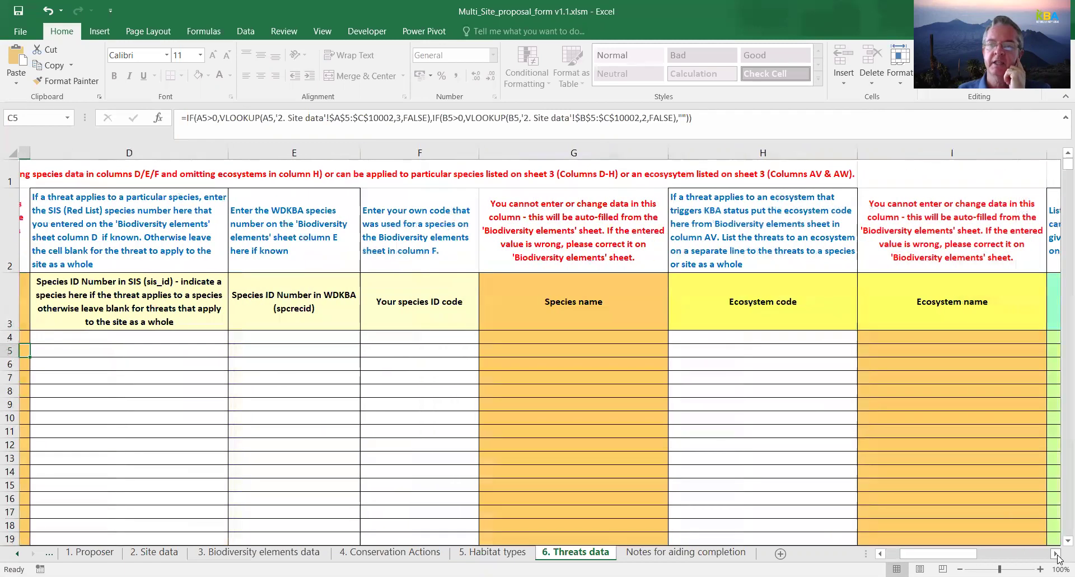
pyautogui.click(1056, 553)
pyautogui.click(1056, 553)
pyautogui.click(1056, 554)
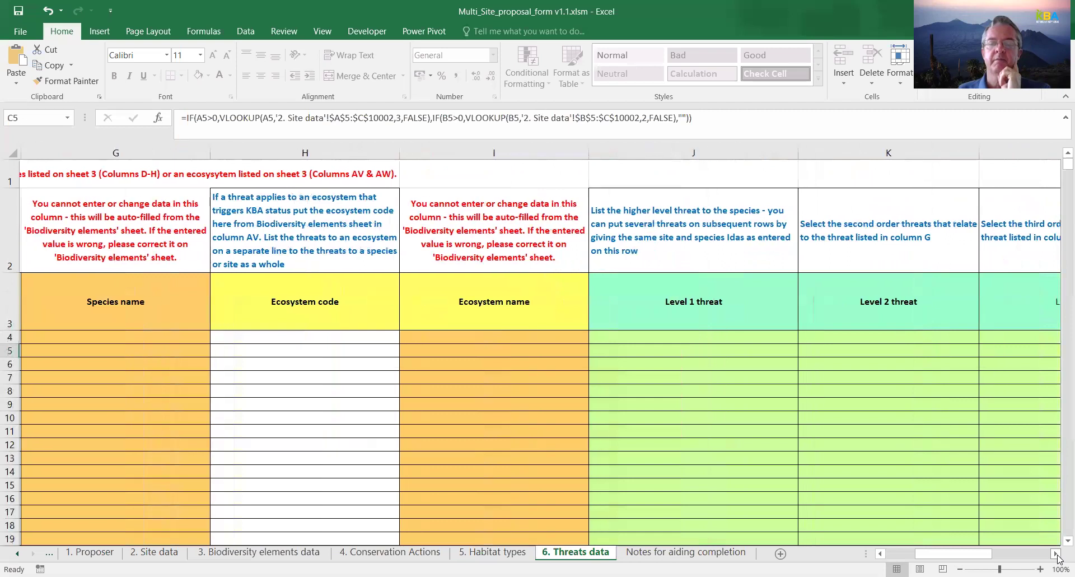
pyautogui.click(1056, 554)
pyautogui.click(588, 341)
pyautogui.click(614, 337)
pyautogui.click(576, 388)
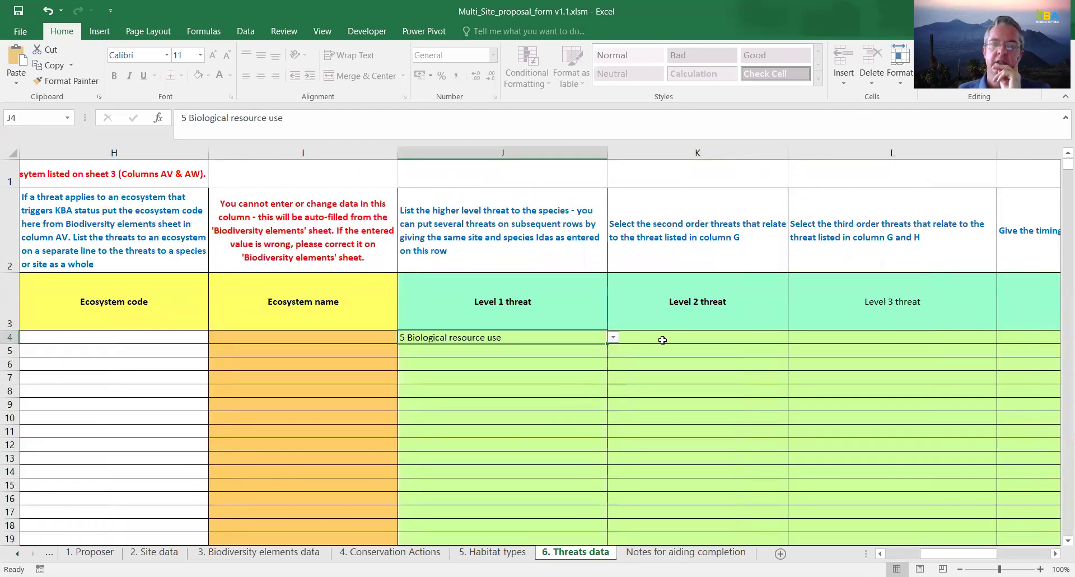
# Set row 4's Level 2 threat to 5.1 Hunting & collecting terrestrial animals and Level 3 threat to 5.1.2 Unintentional effects (species being assessed is not the target).
pyautogui.click(770, 342)
pyautogui.click(794, 337)
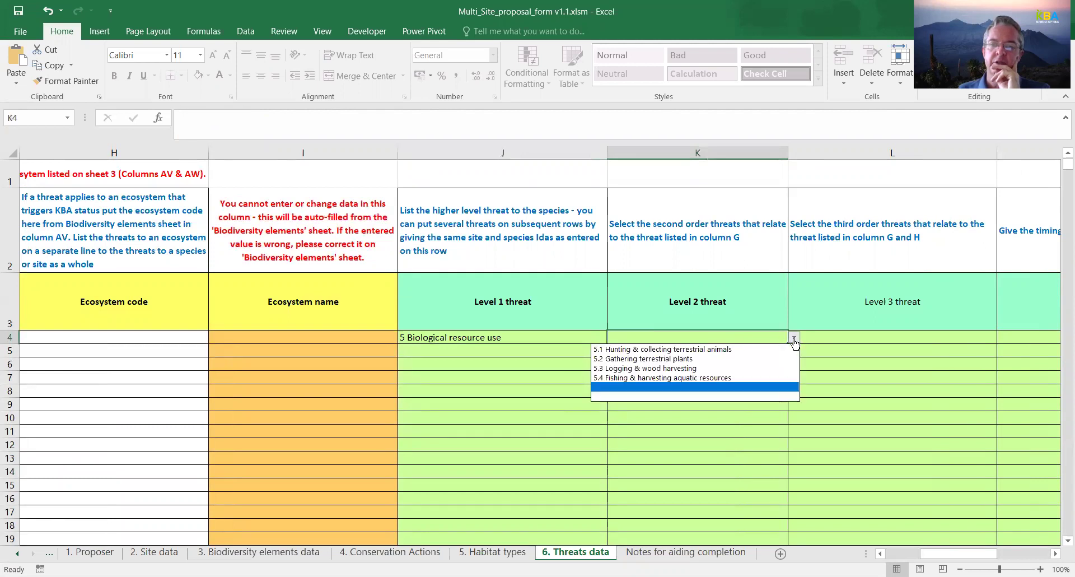
pyautogui.click(872, 339)
pyautogui.click(1002, 338)
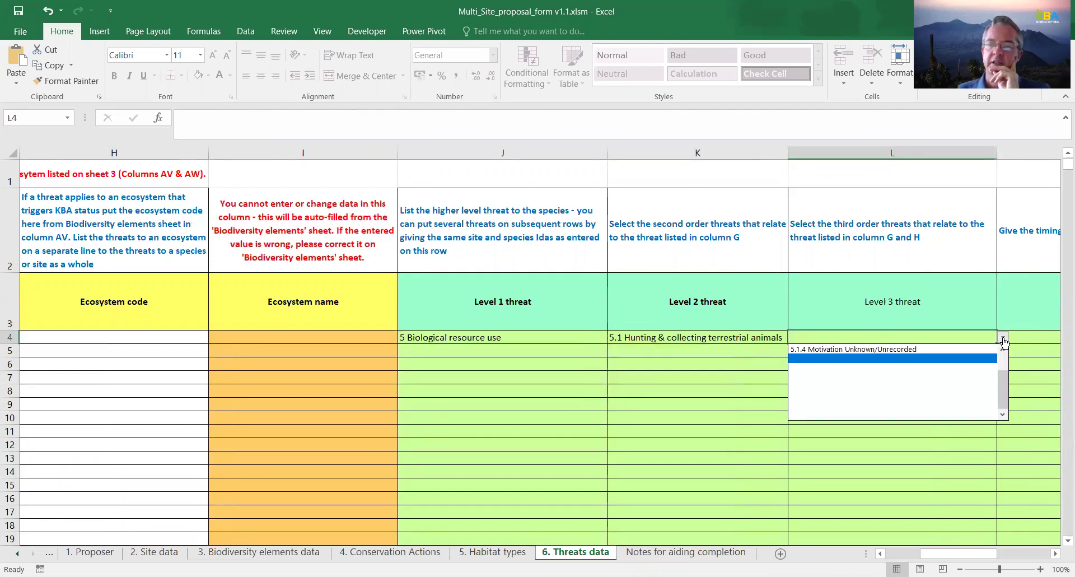
pyautogui.click(977, 350)
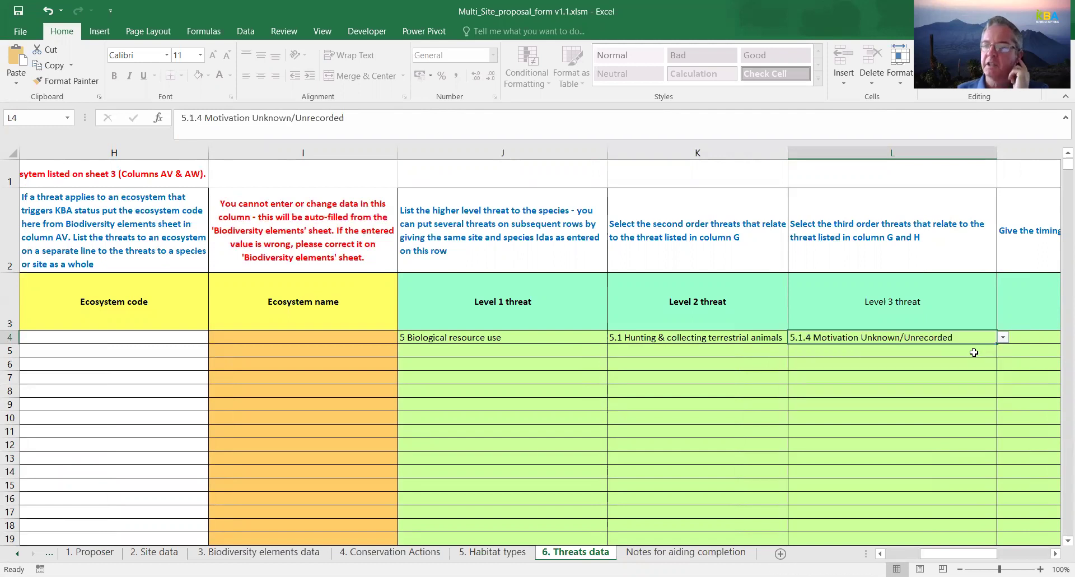
pyautogui.click(1003, 338)
pyautogui.scroll(1, 1004, 364)
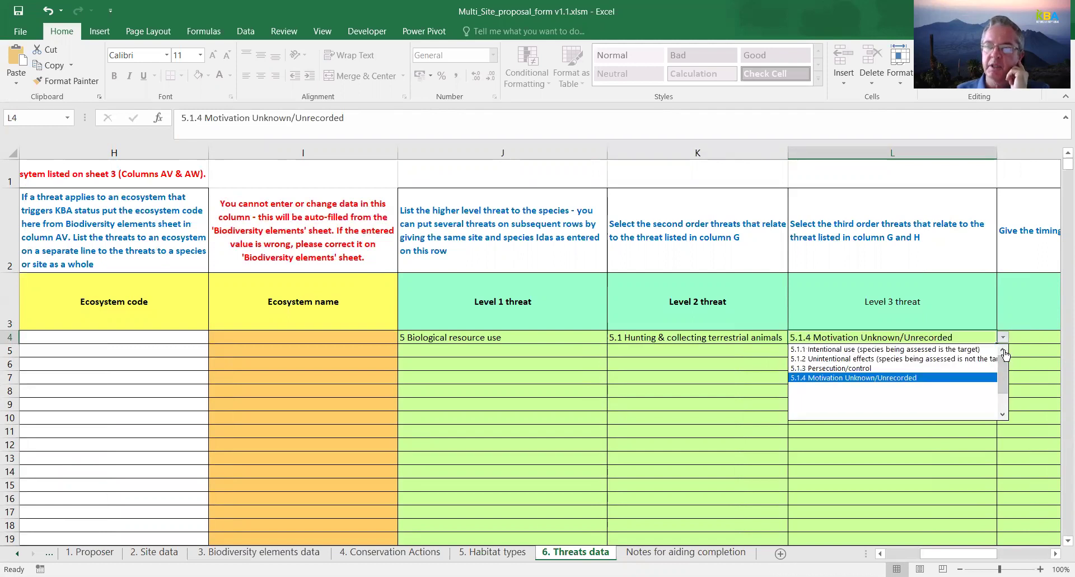
pyautogui.click(979, 359)
pyautogui.click(977, 351)
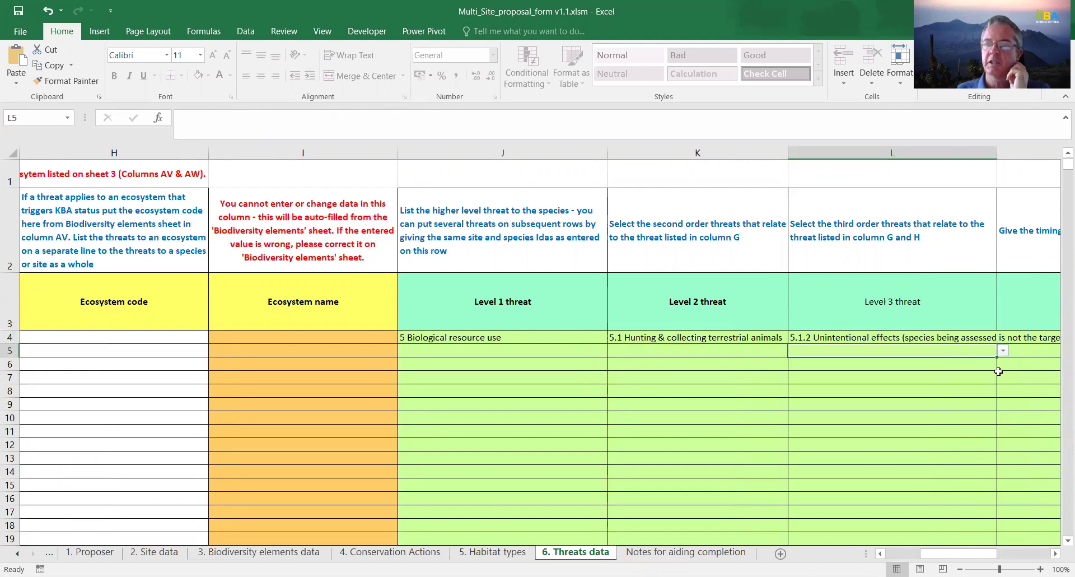
# Examine the available options for timing, scope and severity of the threat in row 4.
pyautogui.moveTo(986, 557); pyautogui.dragTo(999, 558)
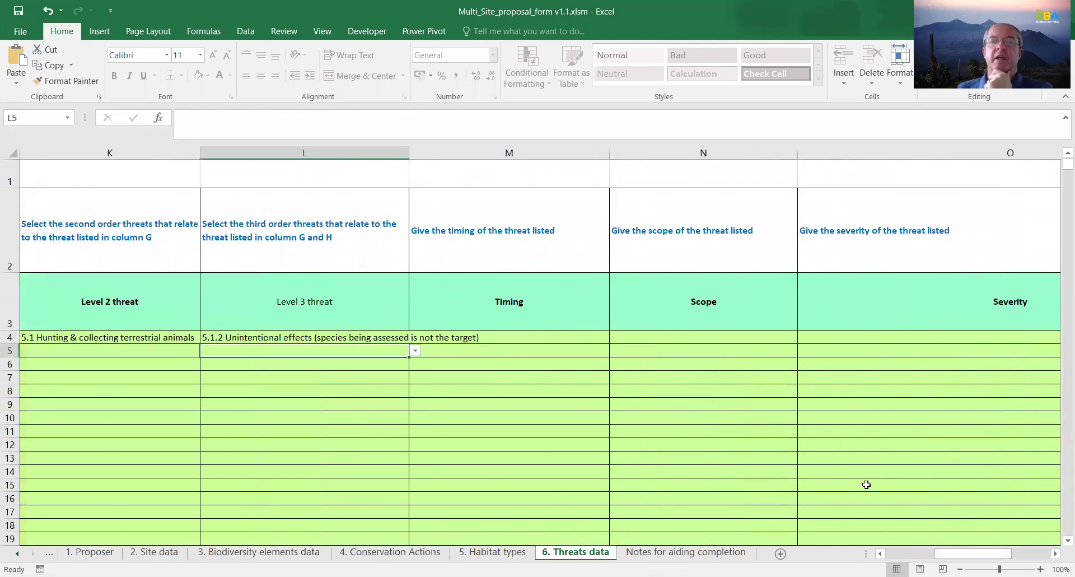
pyautogui.click(593, 341)
pyautogui.click(615, 338)
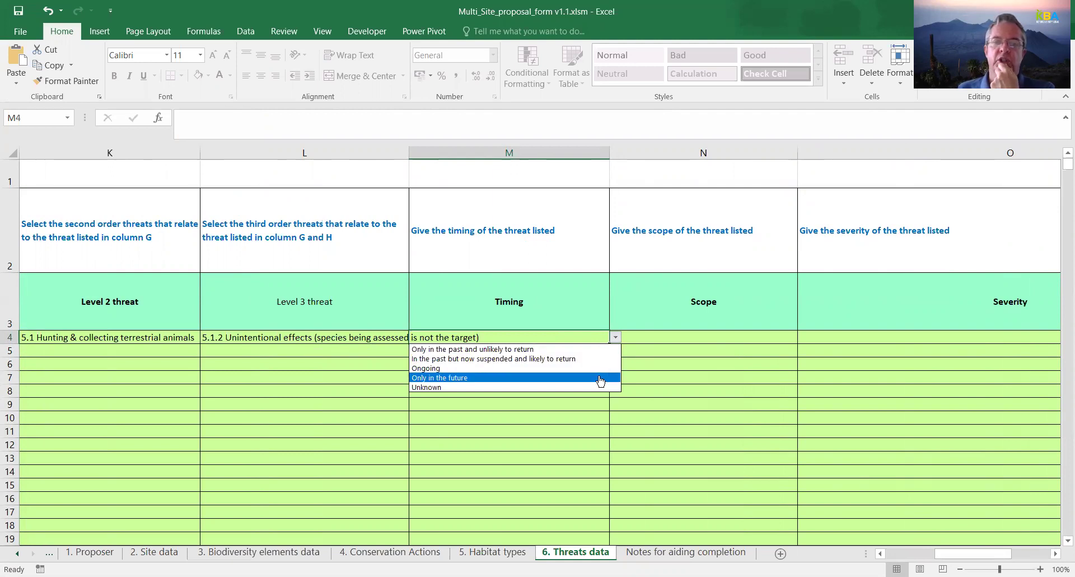
pyautogui.click(686, 340)
pyautogui.click(710, 338)
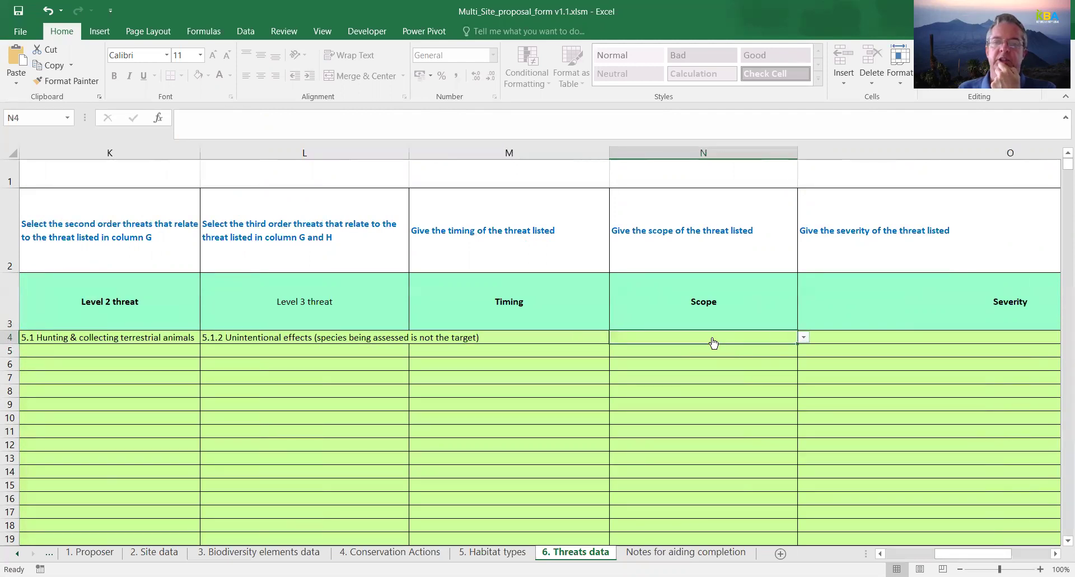
pyautogui.click(804, 339)
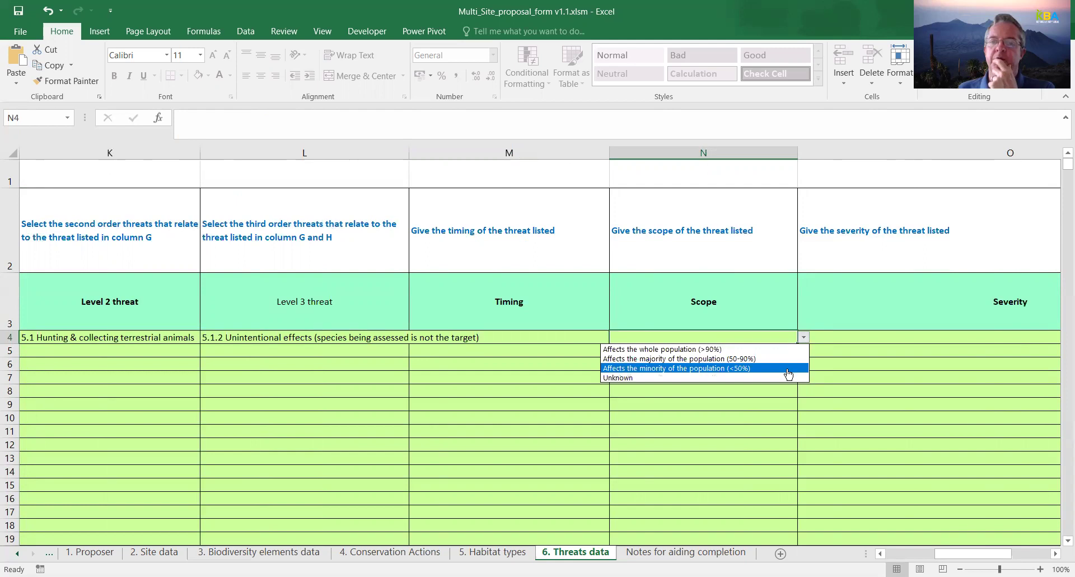
pyautogui.click(817, 338)
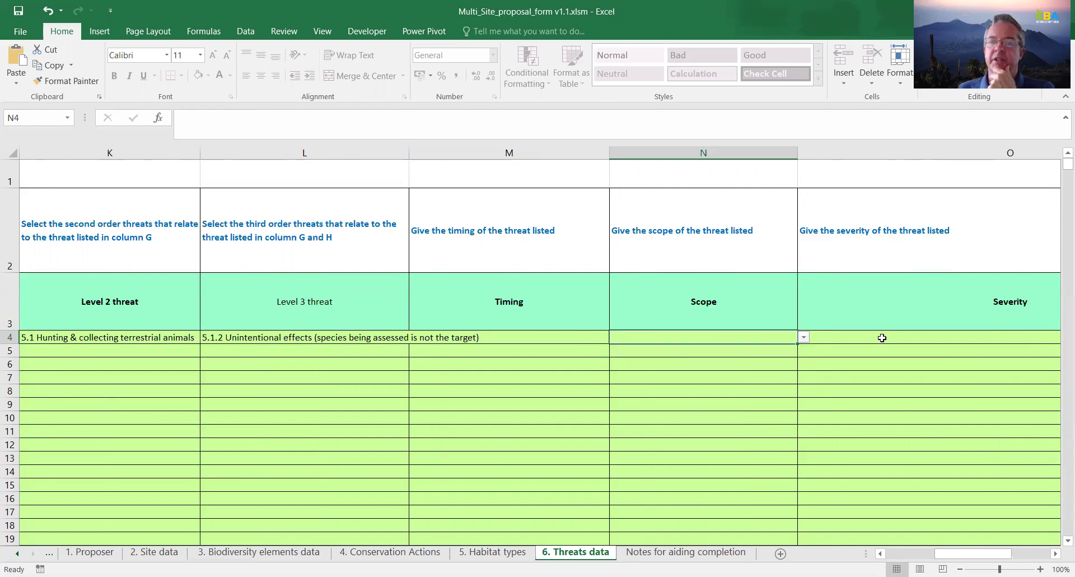
pyautogui.click(816, 339)
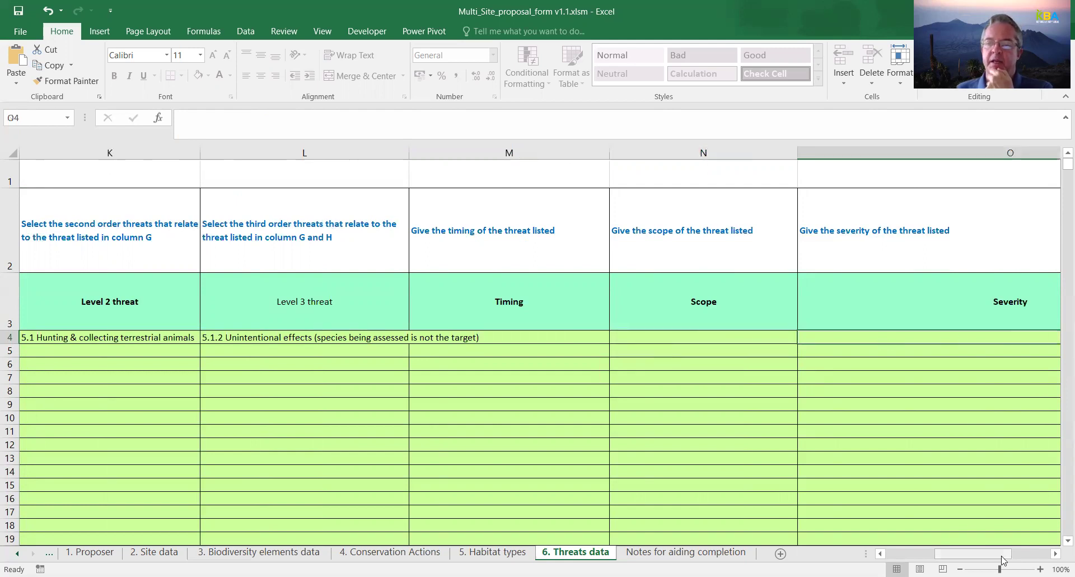
pyautogui.hscroll(3, 937, 497)
pyautogui.click(639, 337)
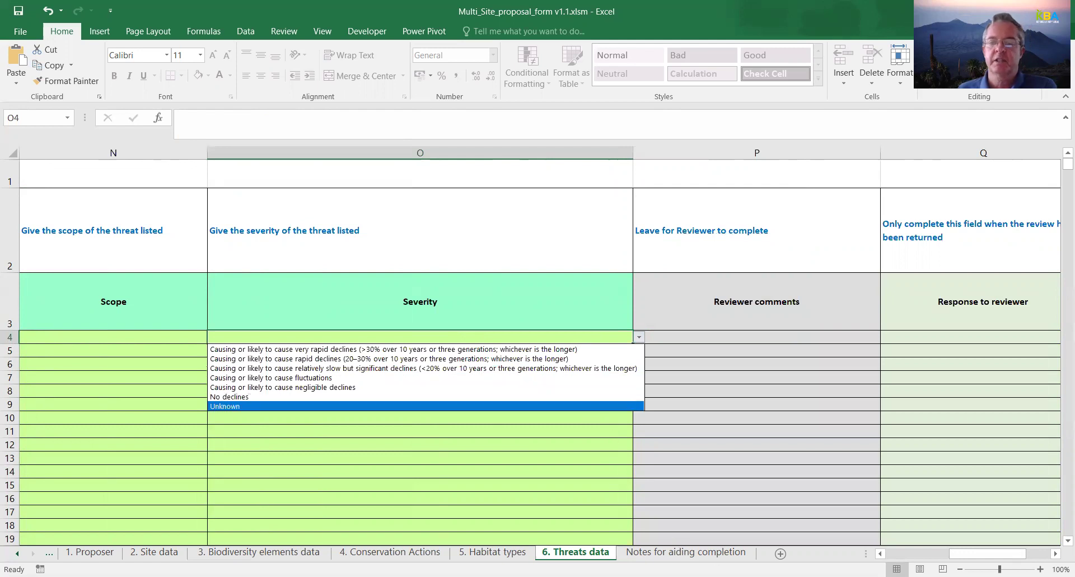
# Enter 1 as your own species ID code in row 4 of the Threats data sheet.
pyautogui.click(896, 554)
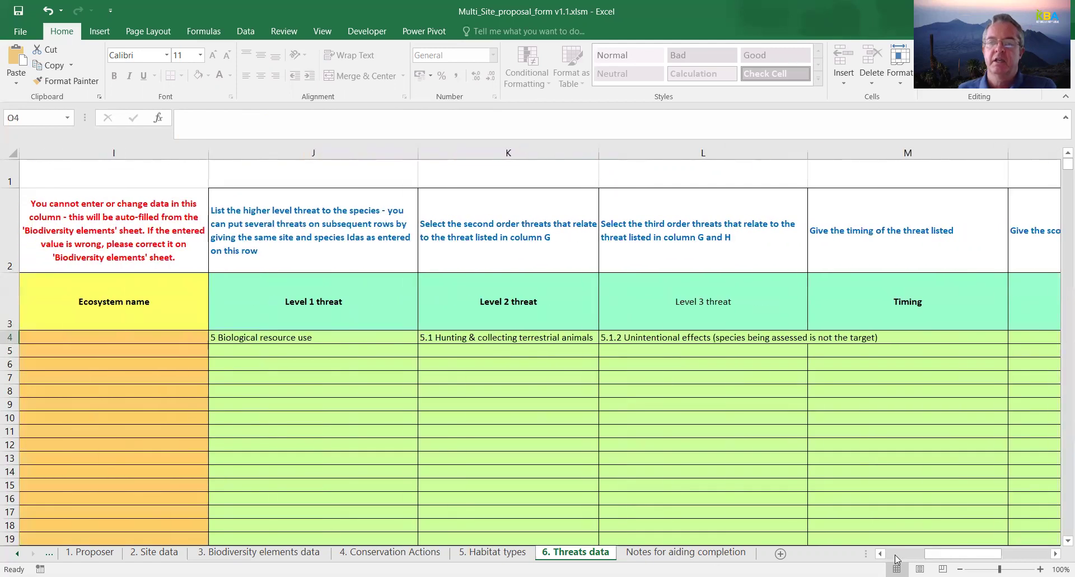
pyautogui.moveTo(937, 555); pyautogui.dragTo(912, 557)
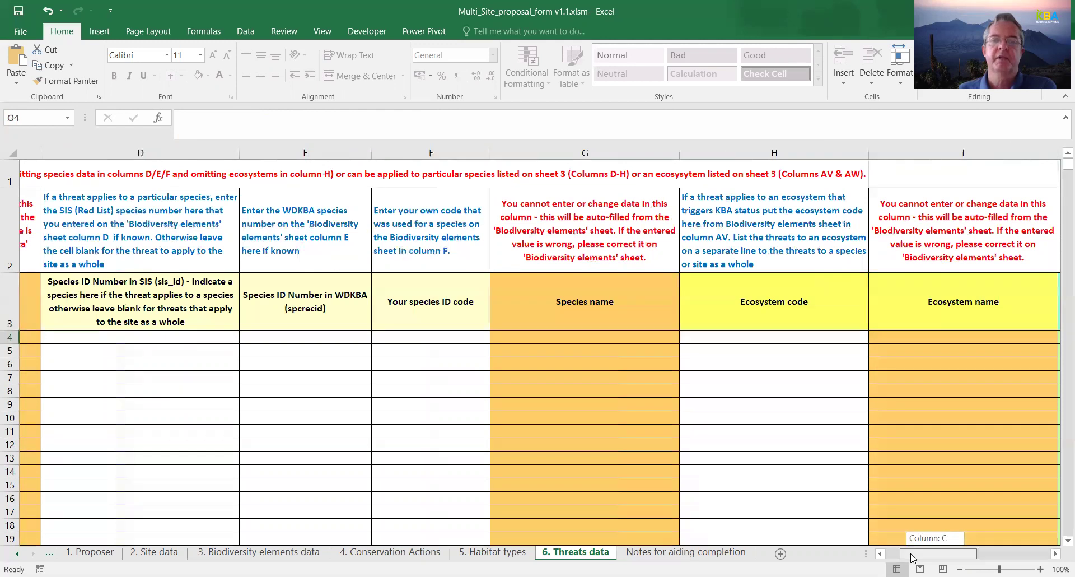
pyautogui.moveTo(912, 556); pyautogui.dragTo(907, 557)
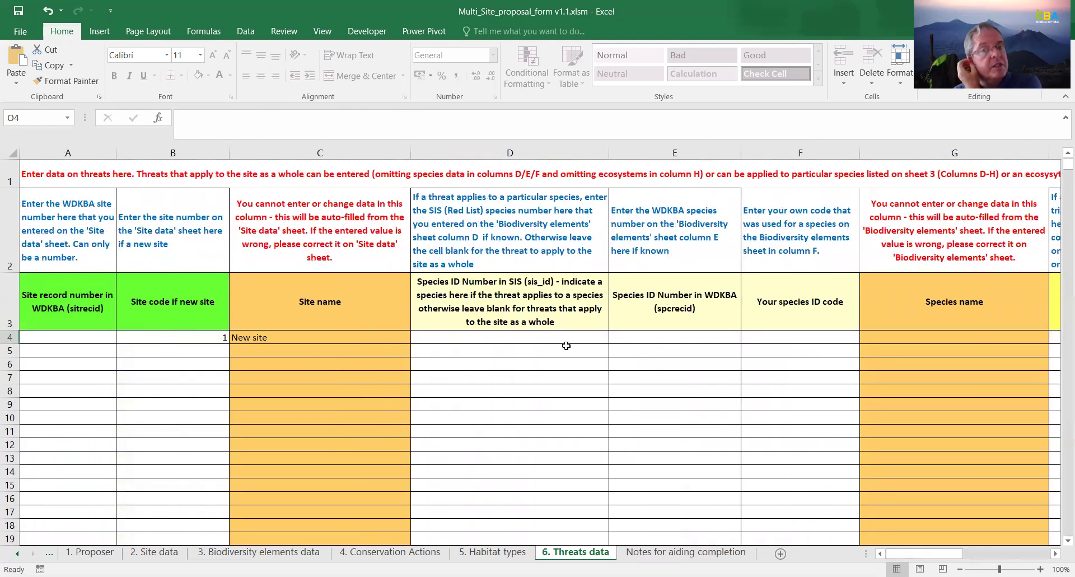
pyautogui.click(516, 338)
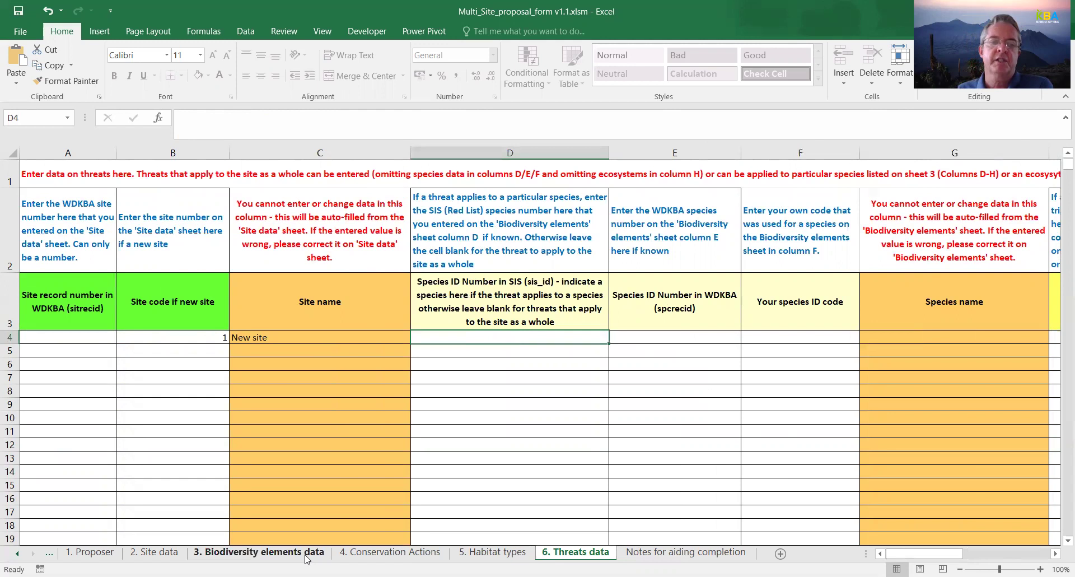
pyautogui.click(676, 335)
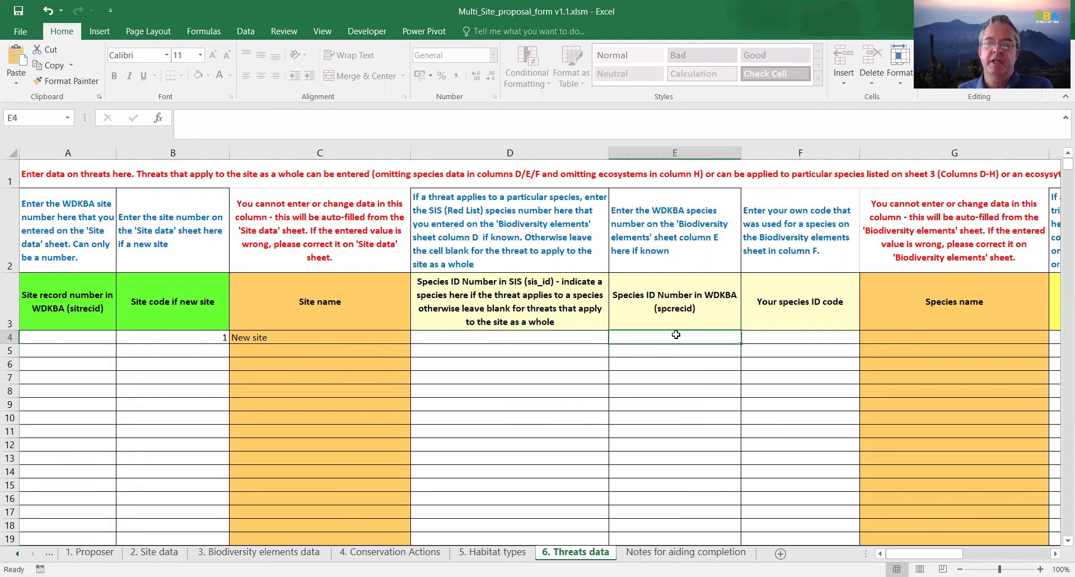
pyautogui.click(791, 335)
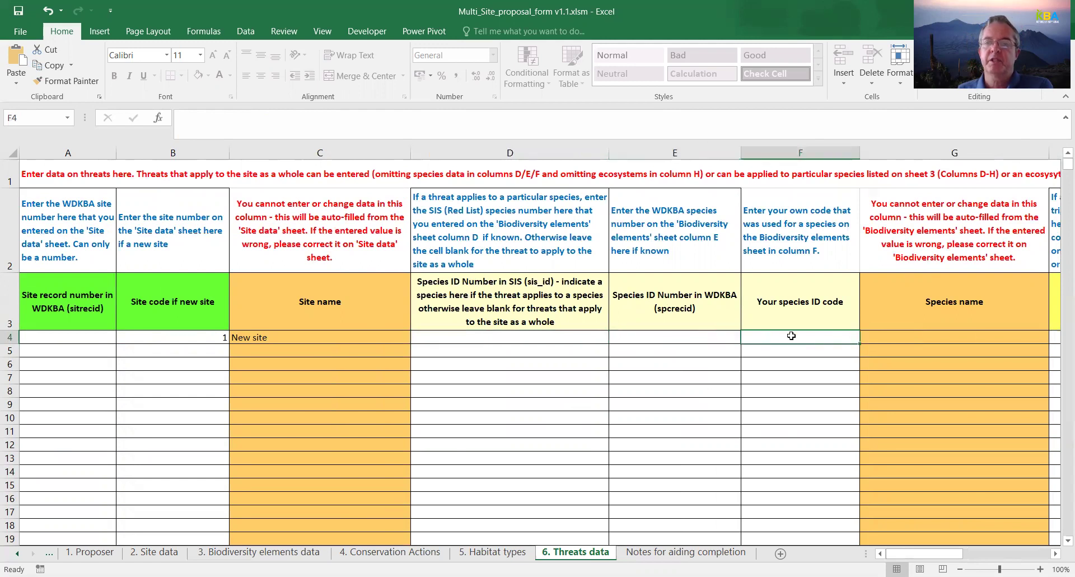
pyautogui.write('1')
pyautogui.click(786, 361)
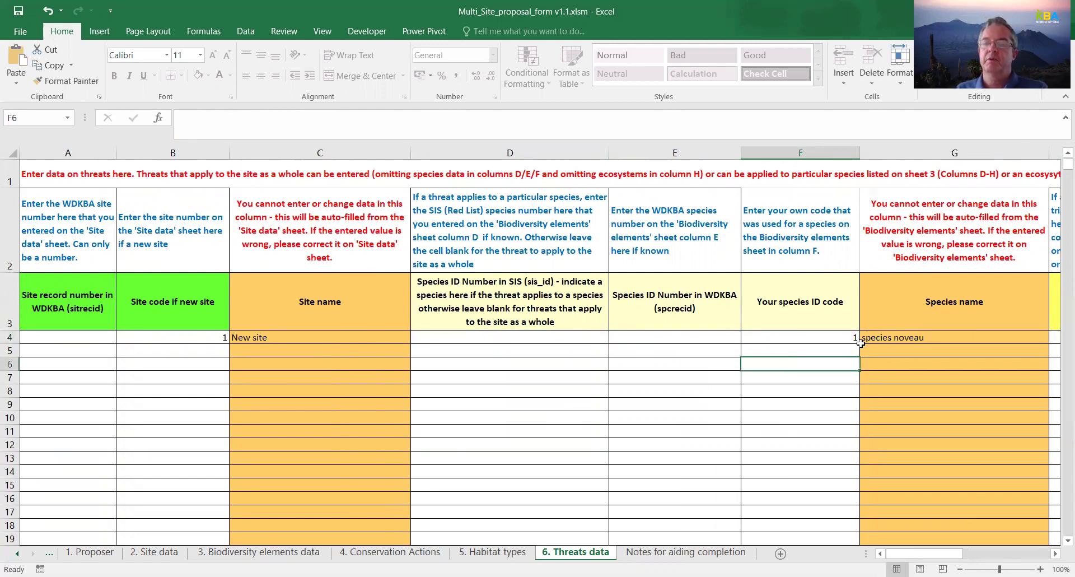
# Clear your own species ID code from row 4 and select that row's ecosystem code cell.
pyautogui.moveTo(945, 555); pyautogui.dragTo(959, 554)
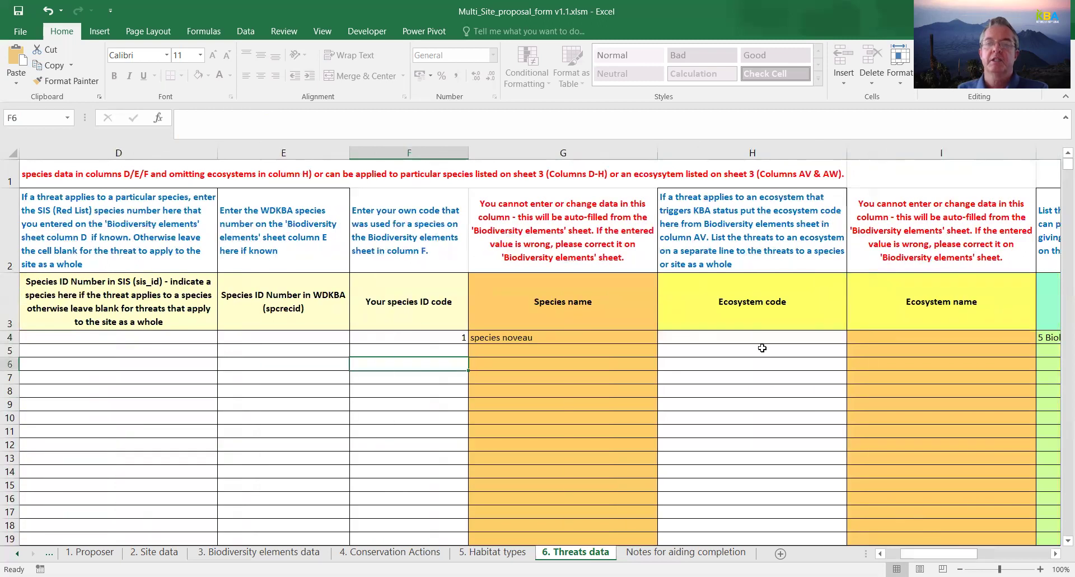
pyautogui.click(458, 337)
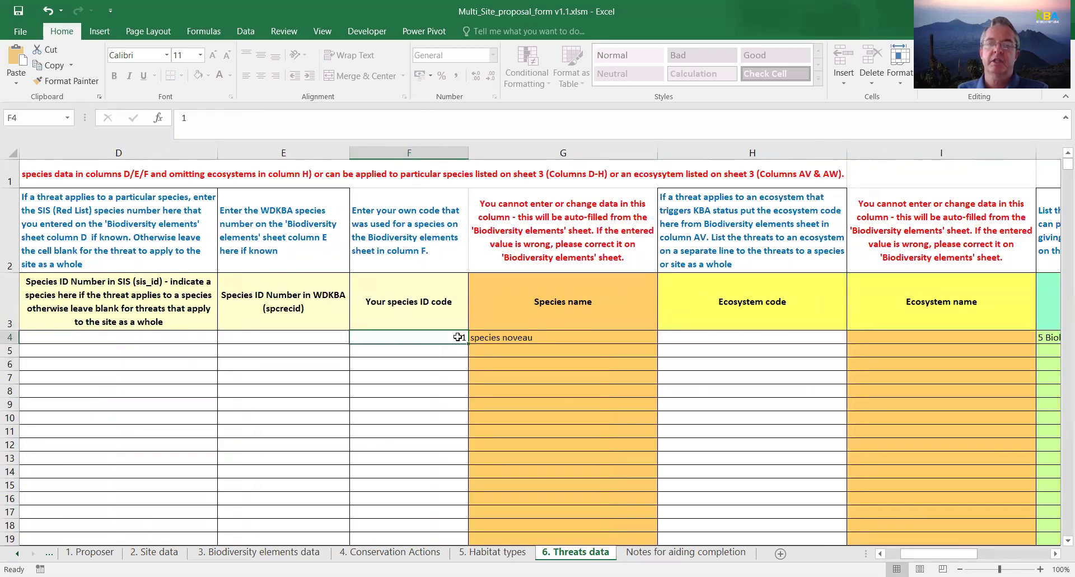
pyautogui.press('Delete')
pyautogui.click(689, 339)
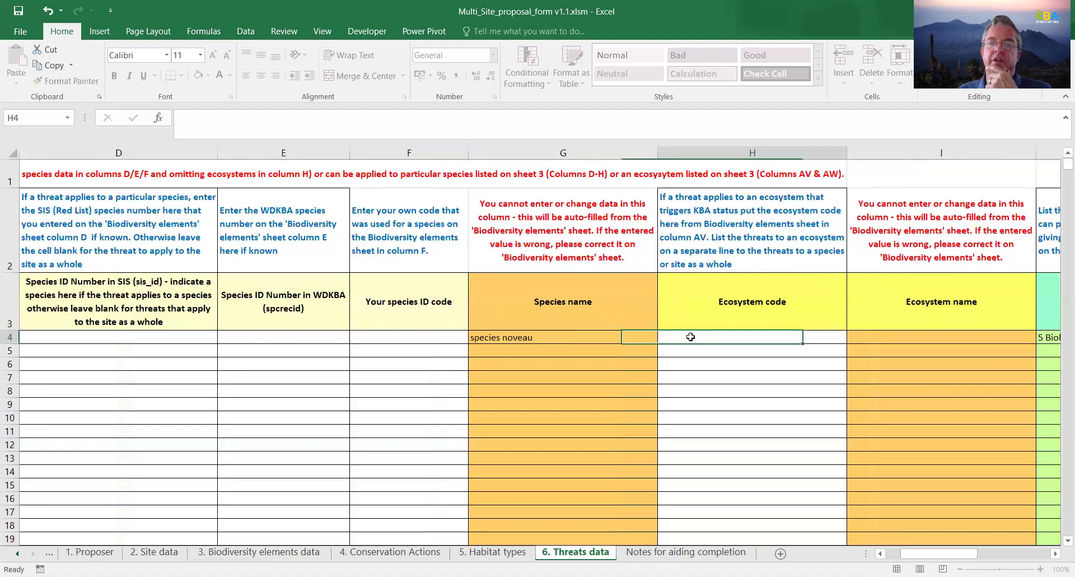